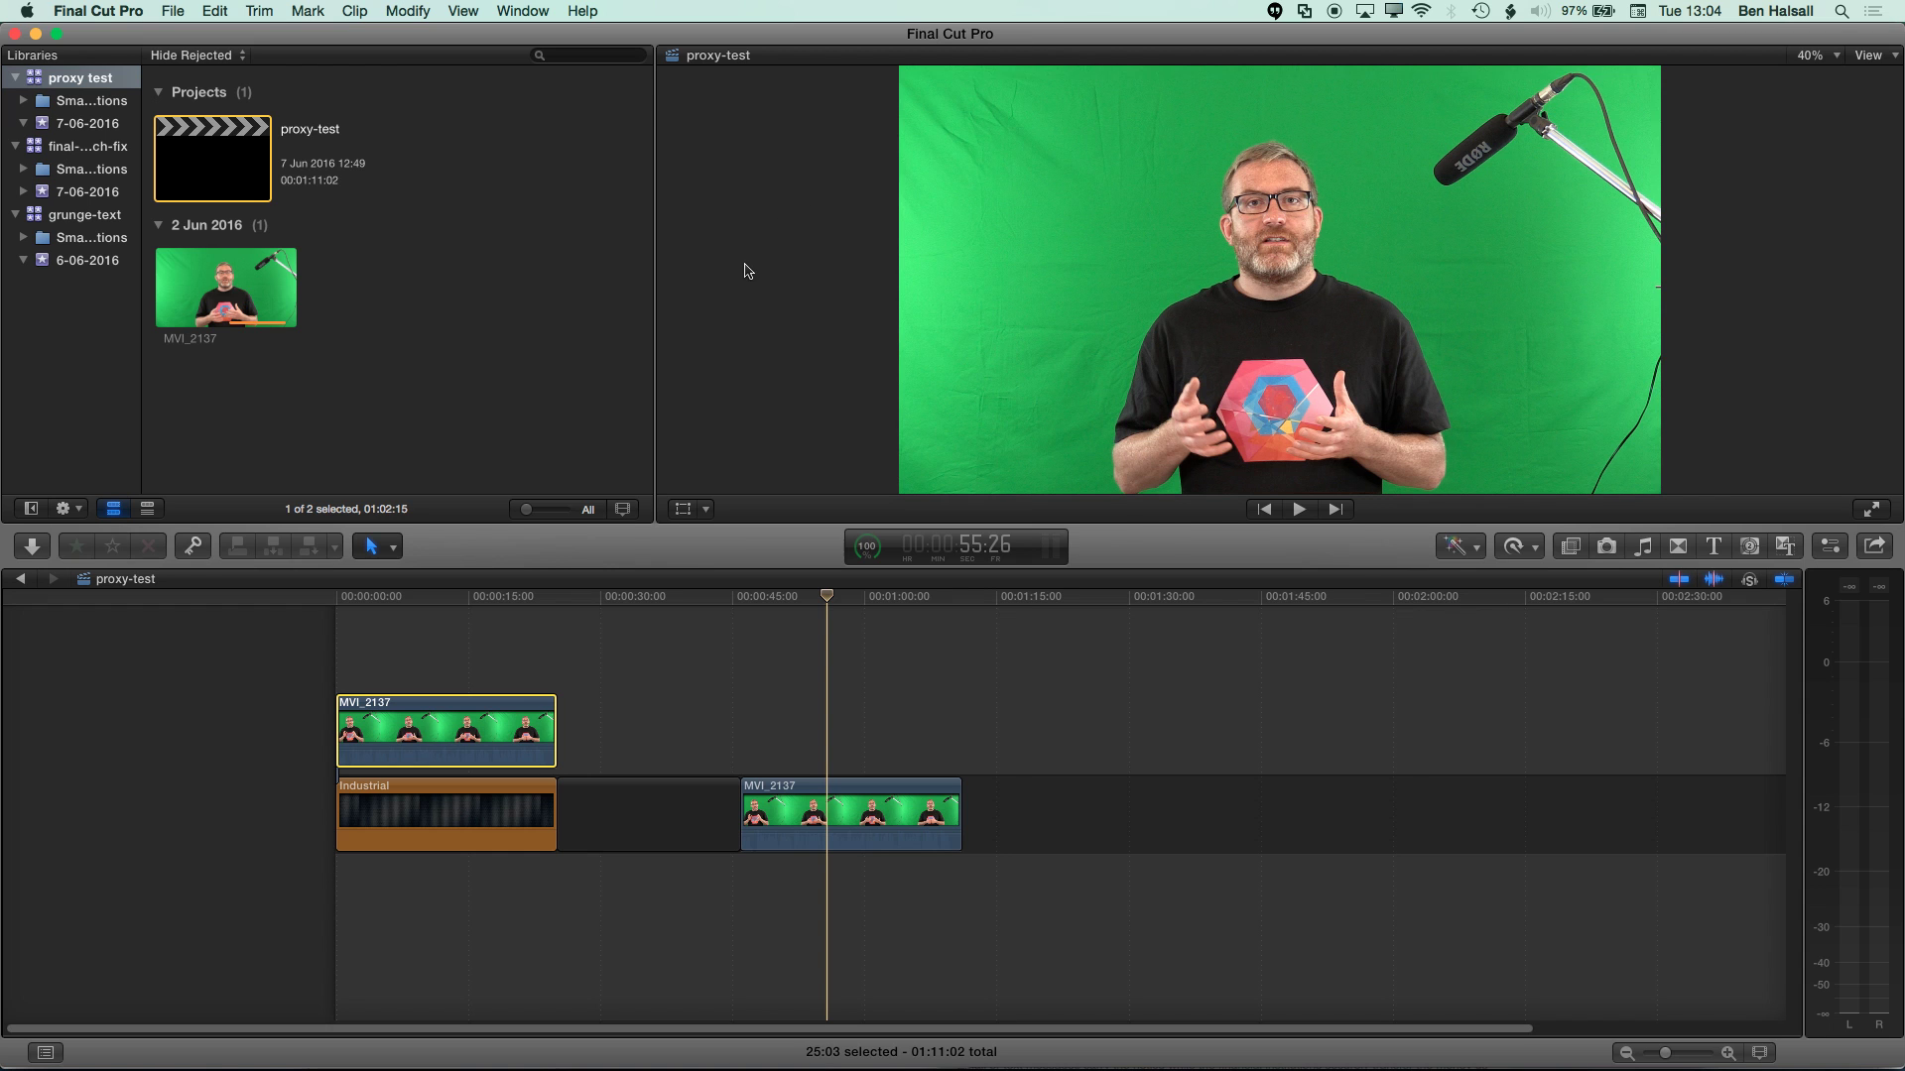
- Review the Amazon lighting kit and Canon XA20 camcorder pages in Safari, then return to Final Cut Pro
key(super+Tab)
key(super+Tab)
key(super+Tab)
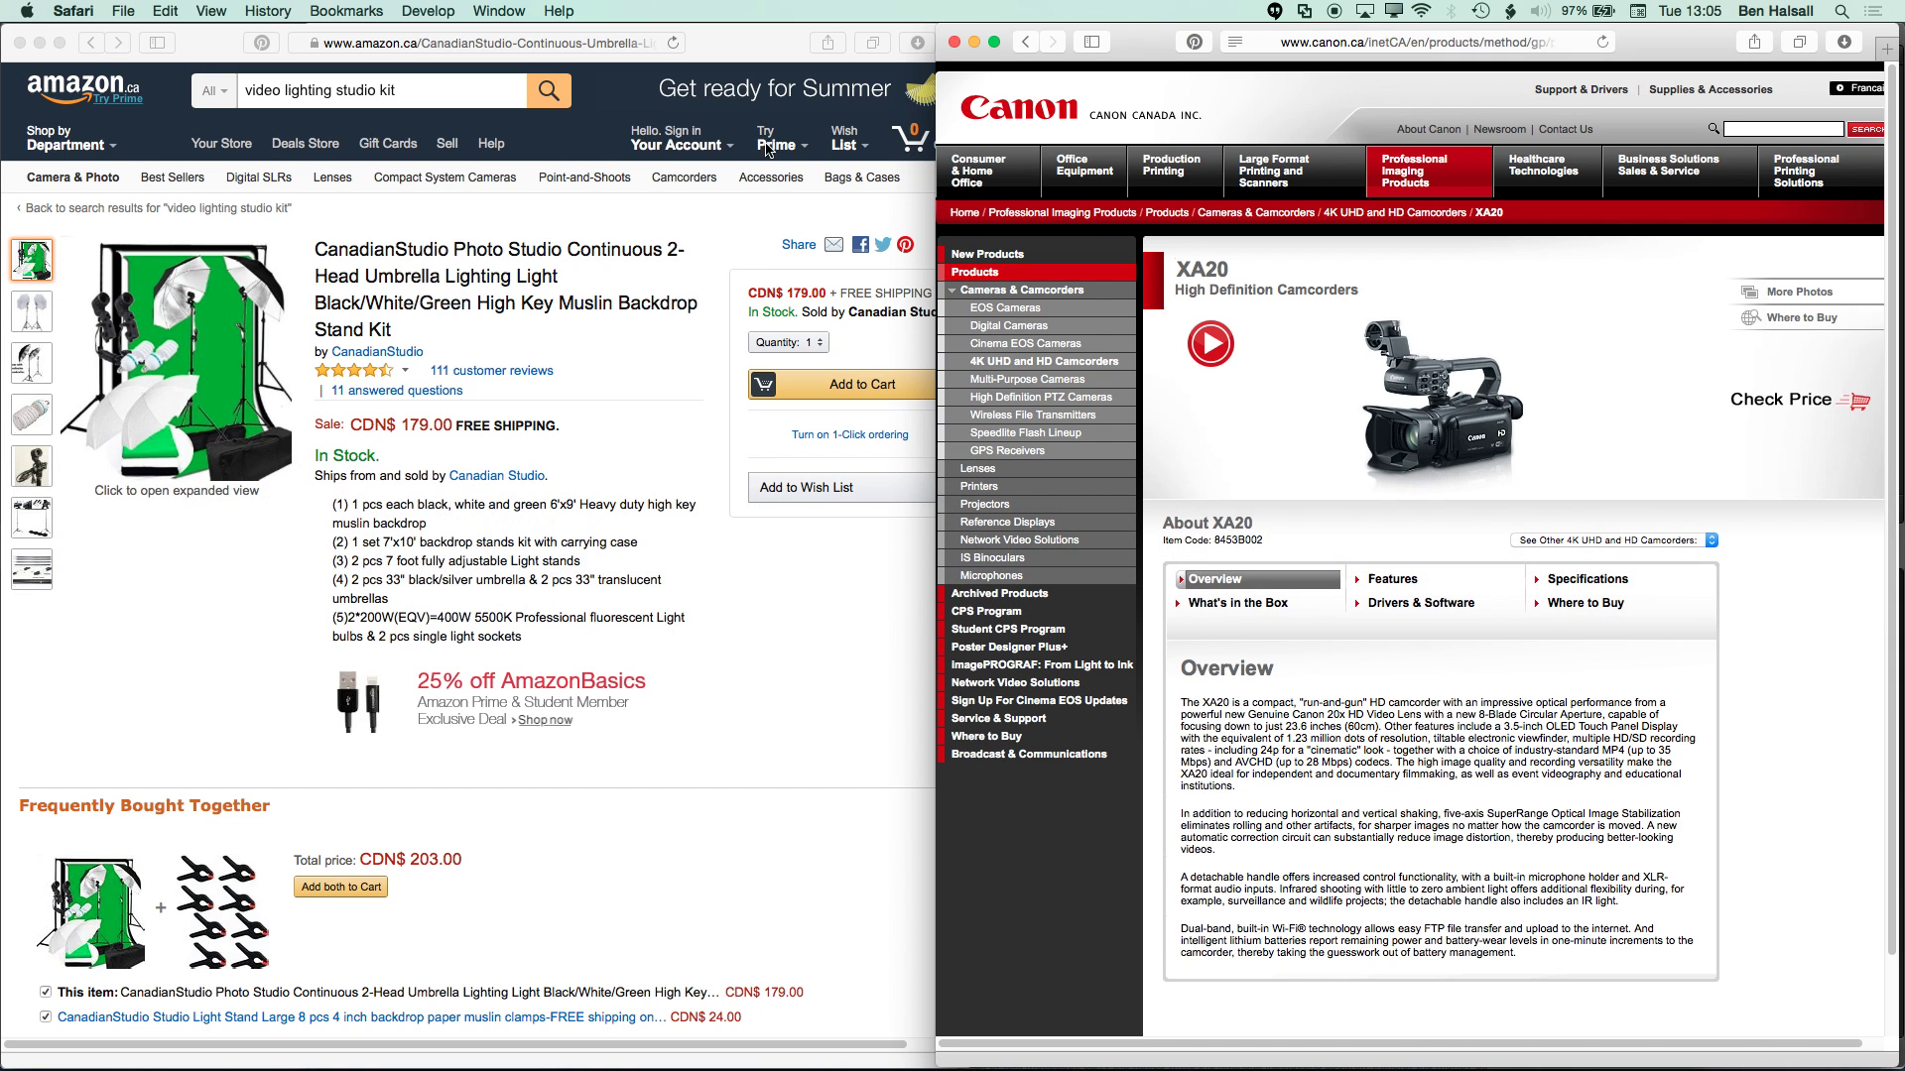
click(751, 57)
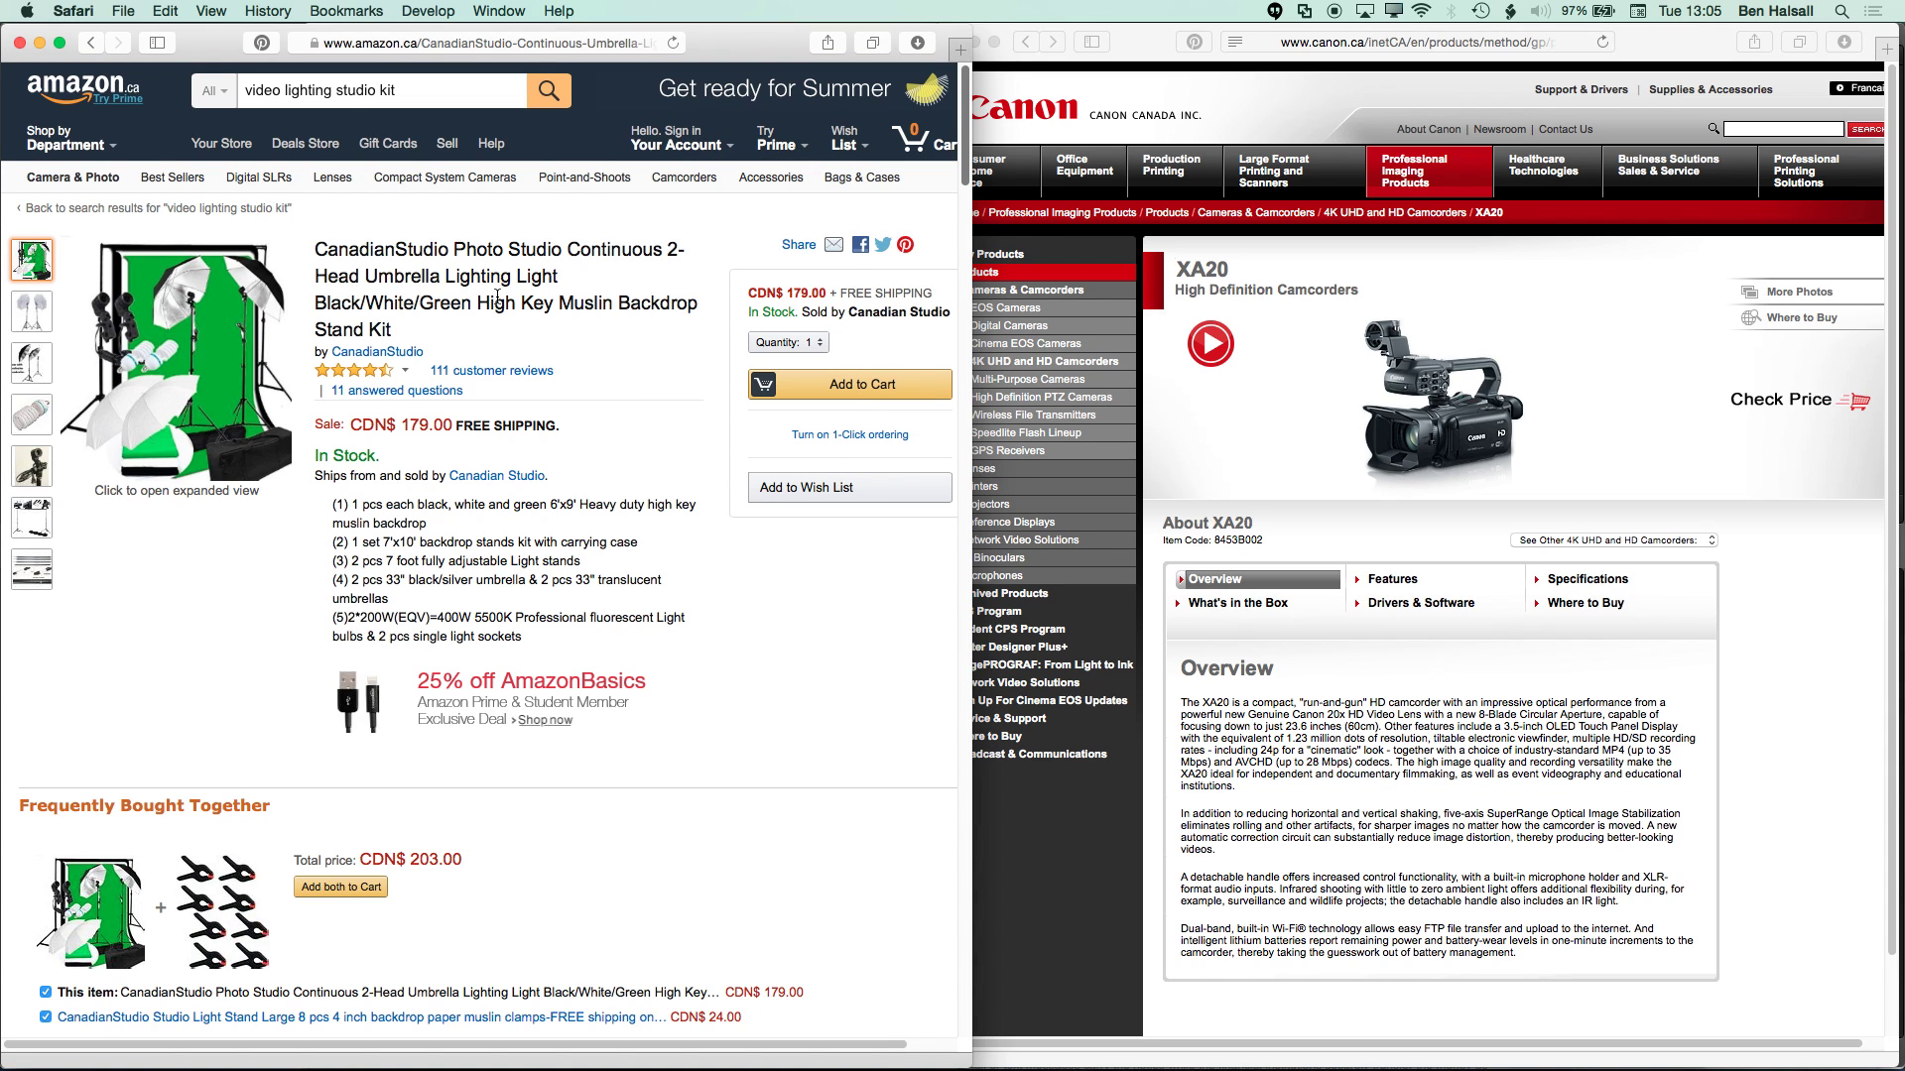
click(1138, 34)
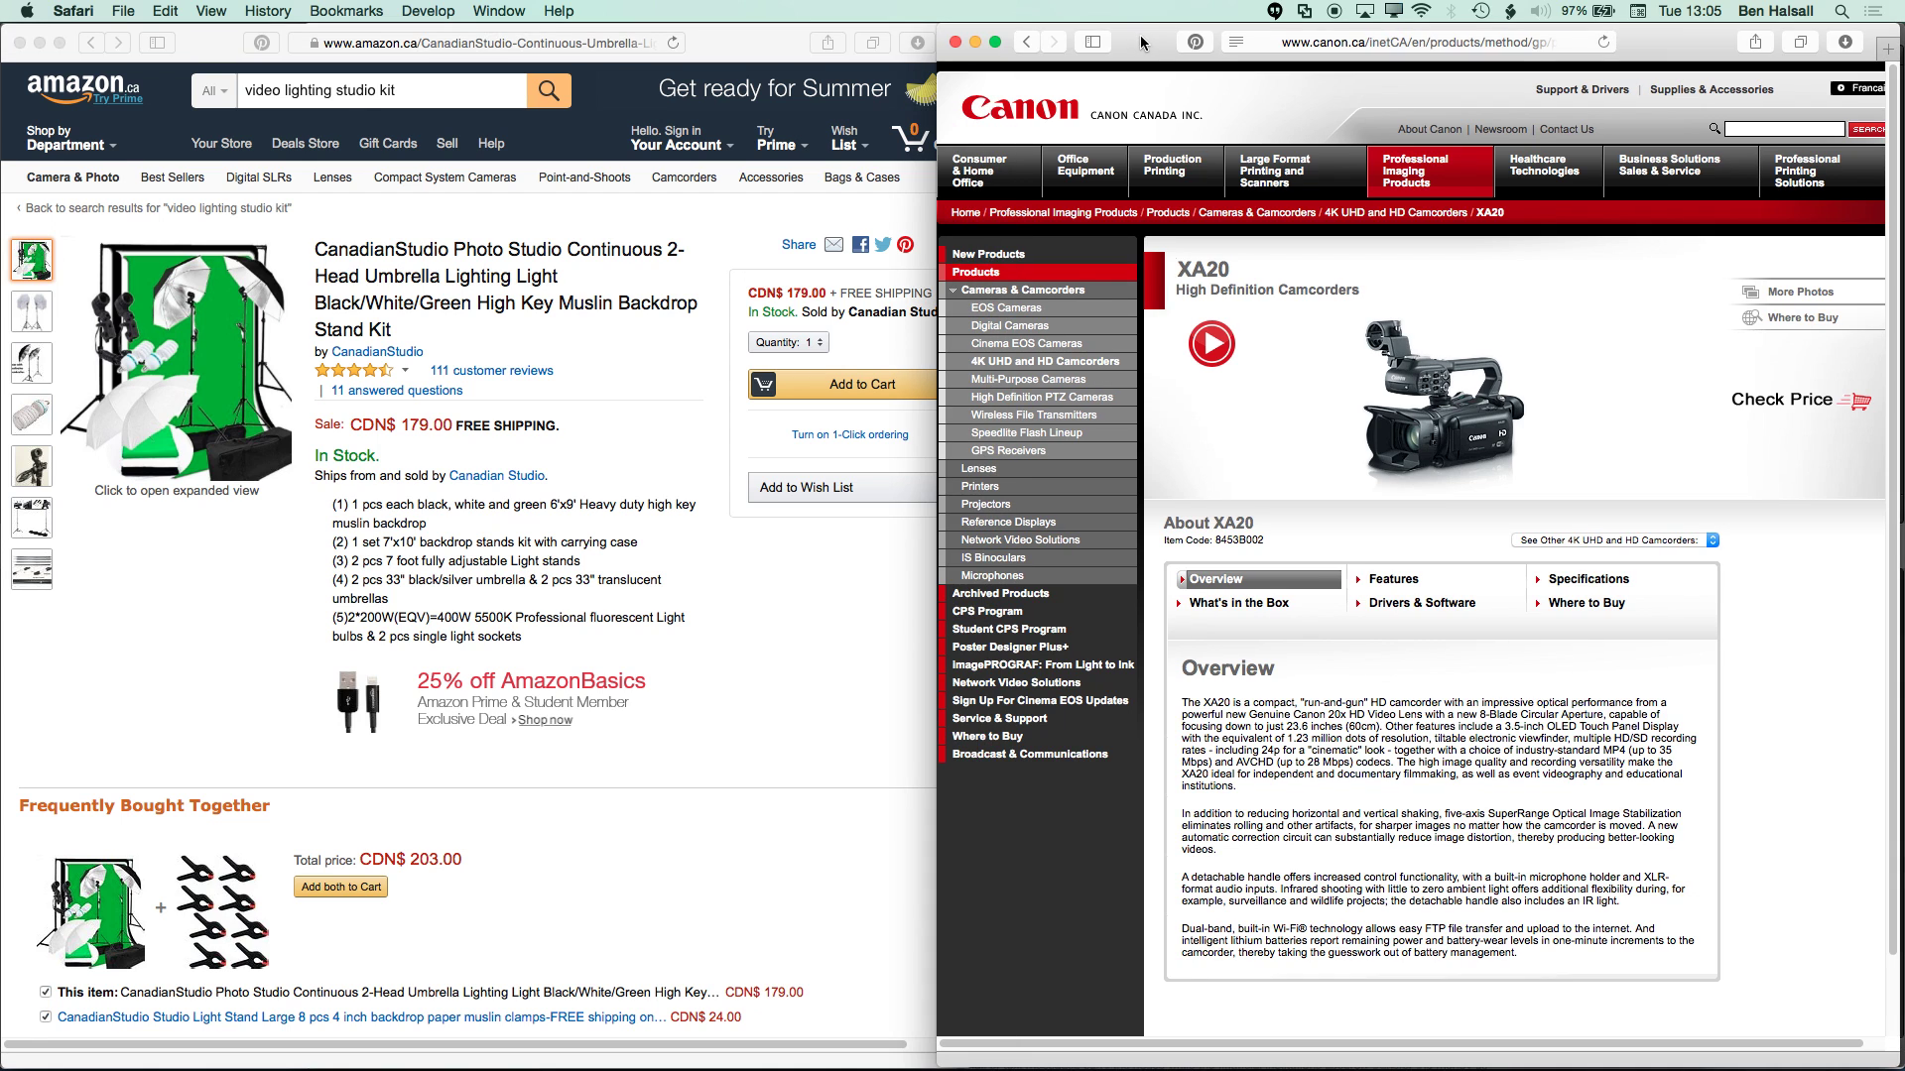
key(super+Tab)
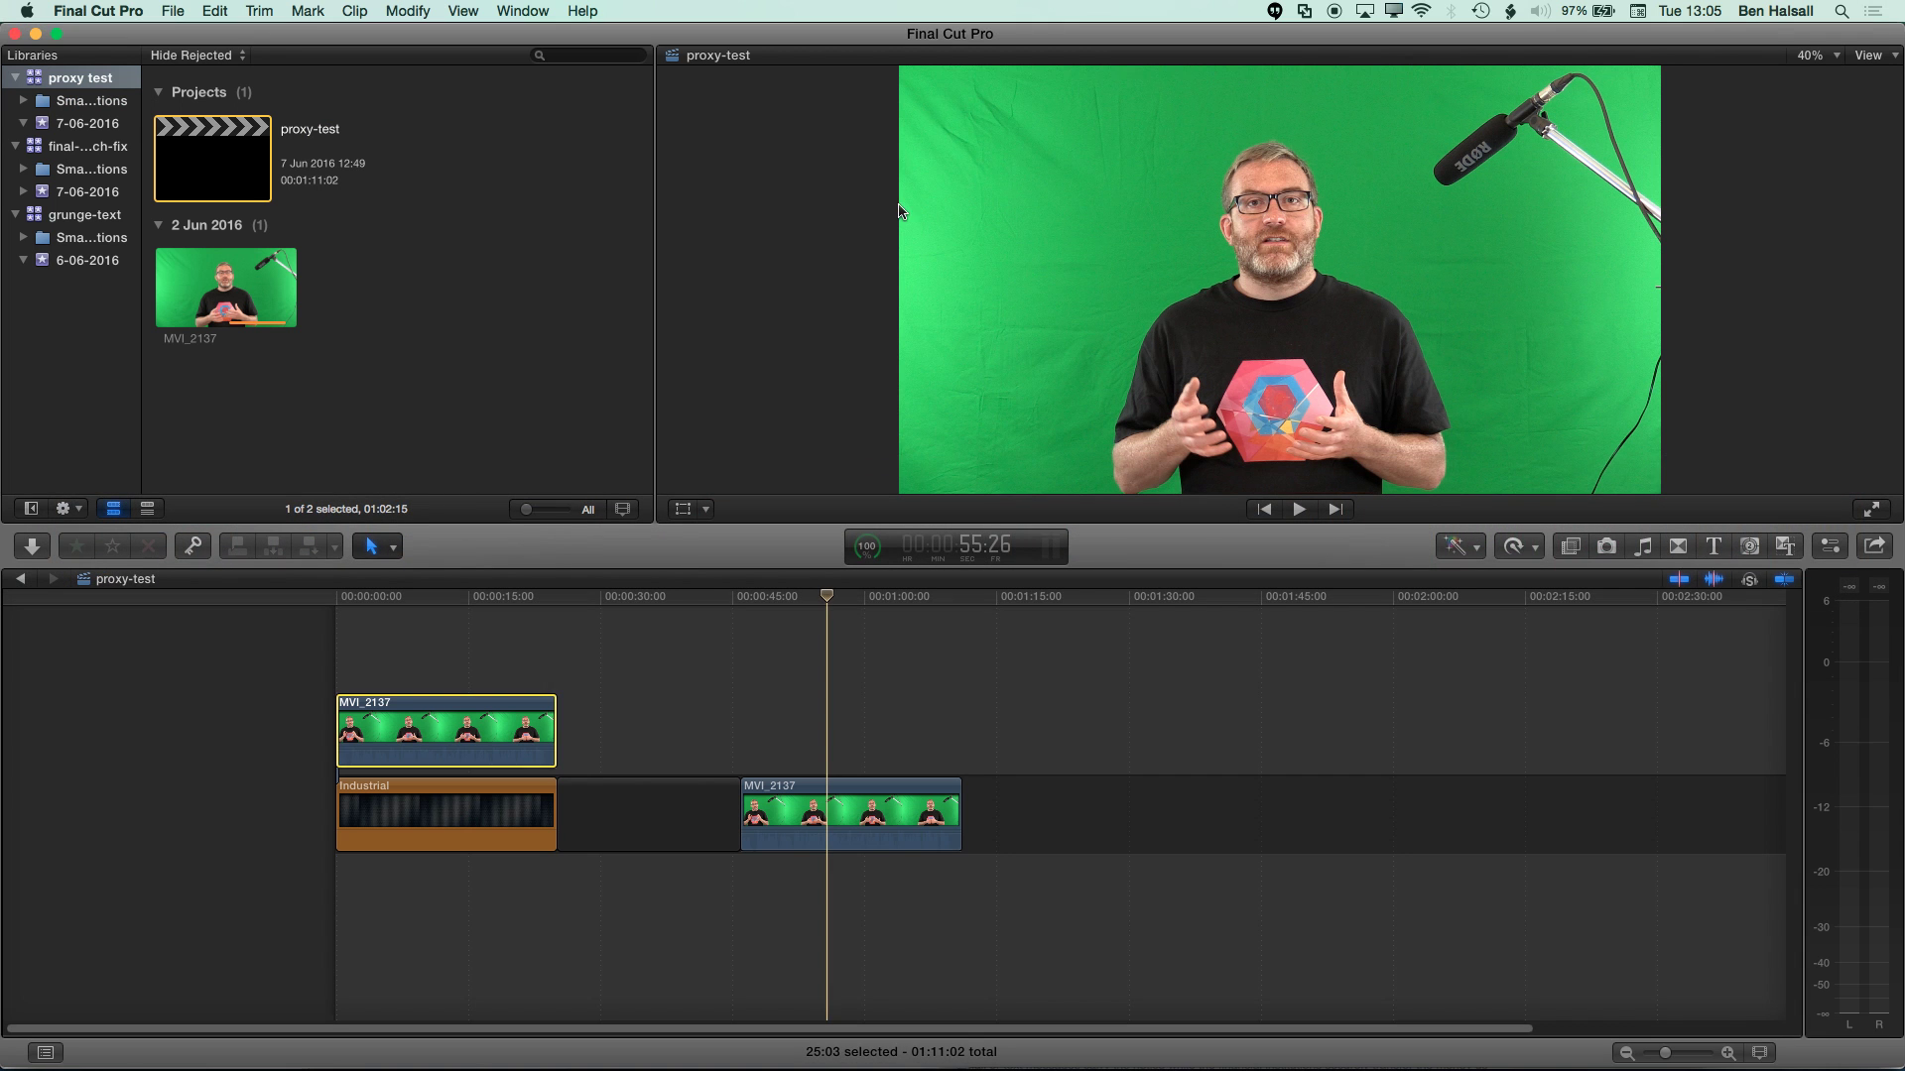
click(461, 598)
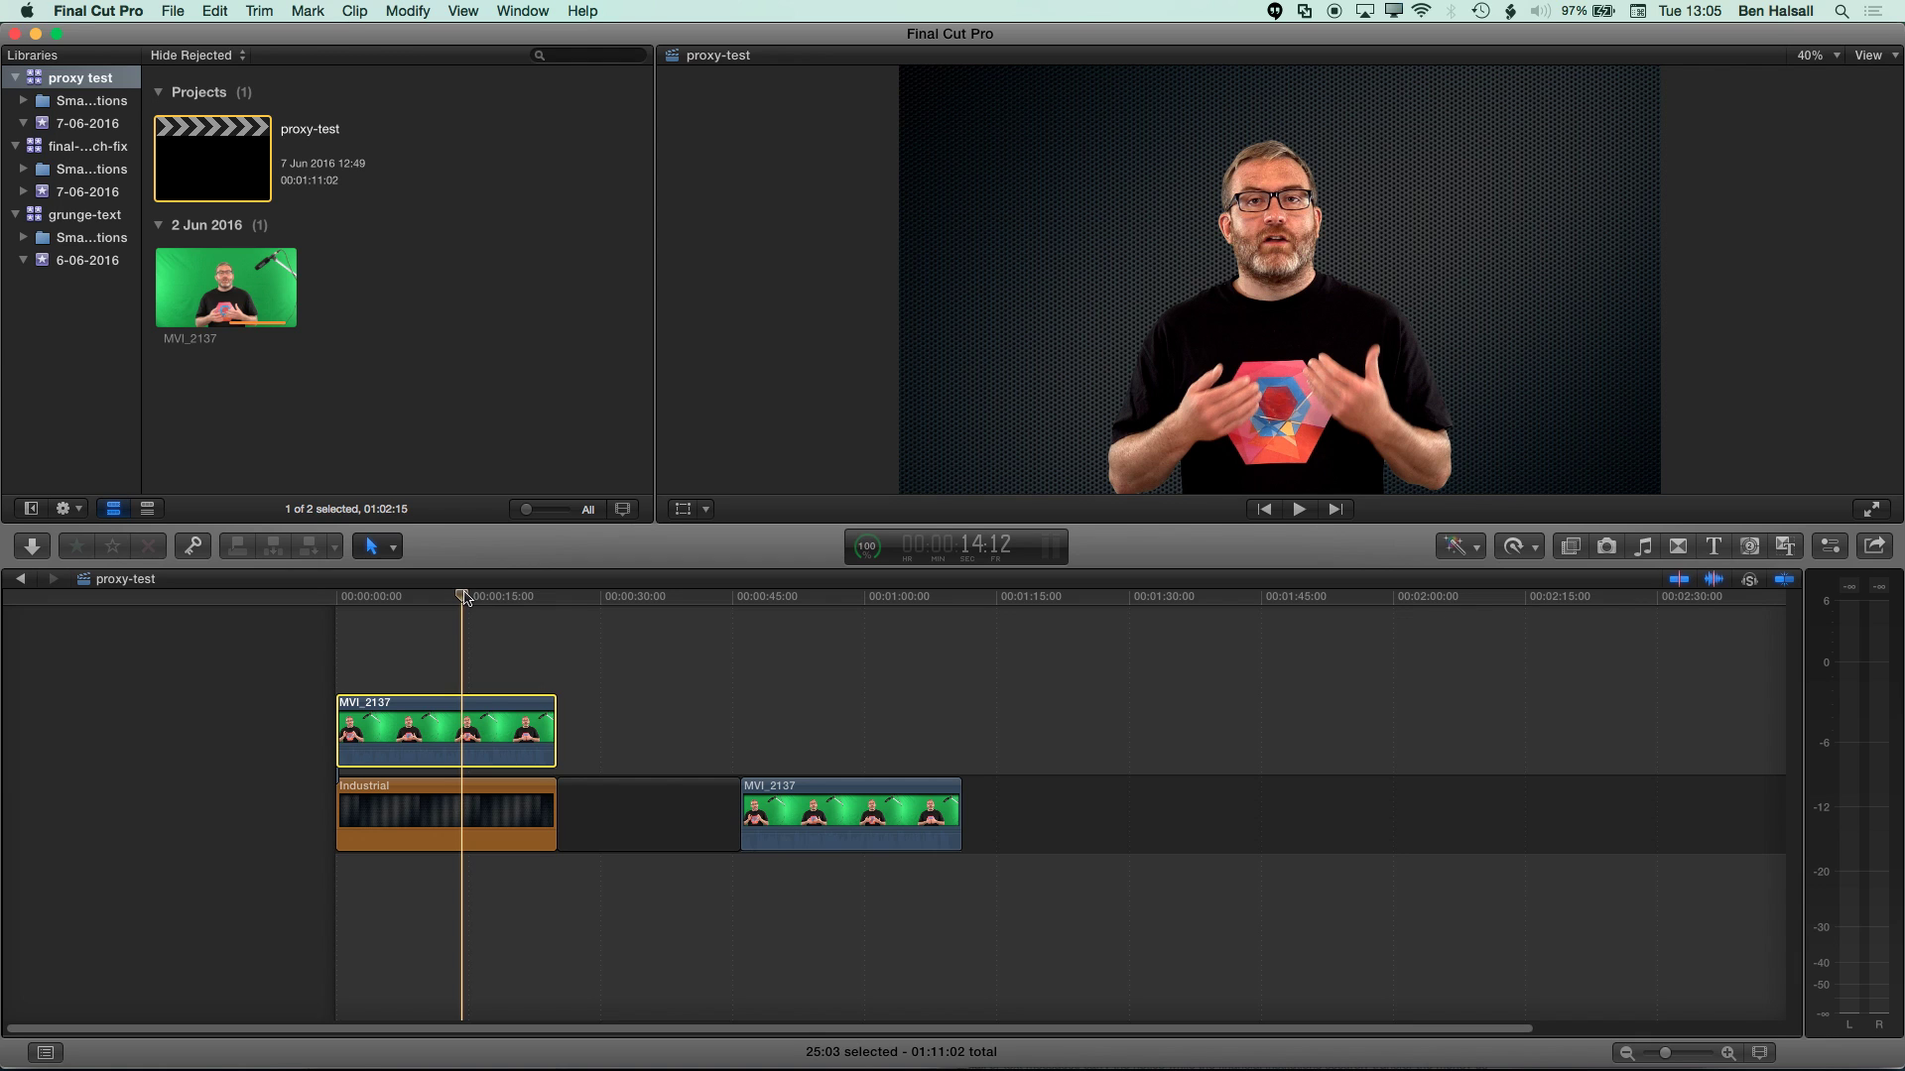
click(825, 596)
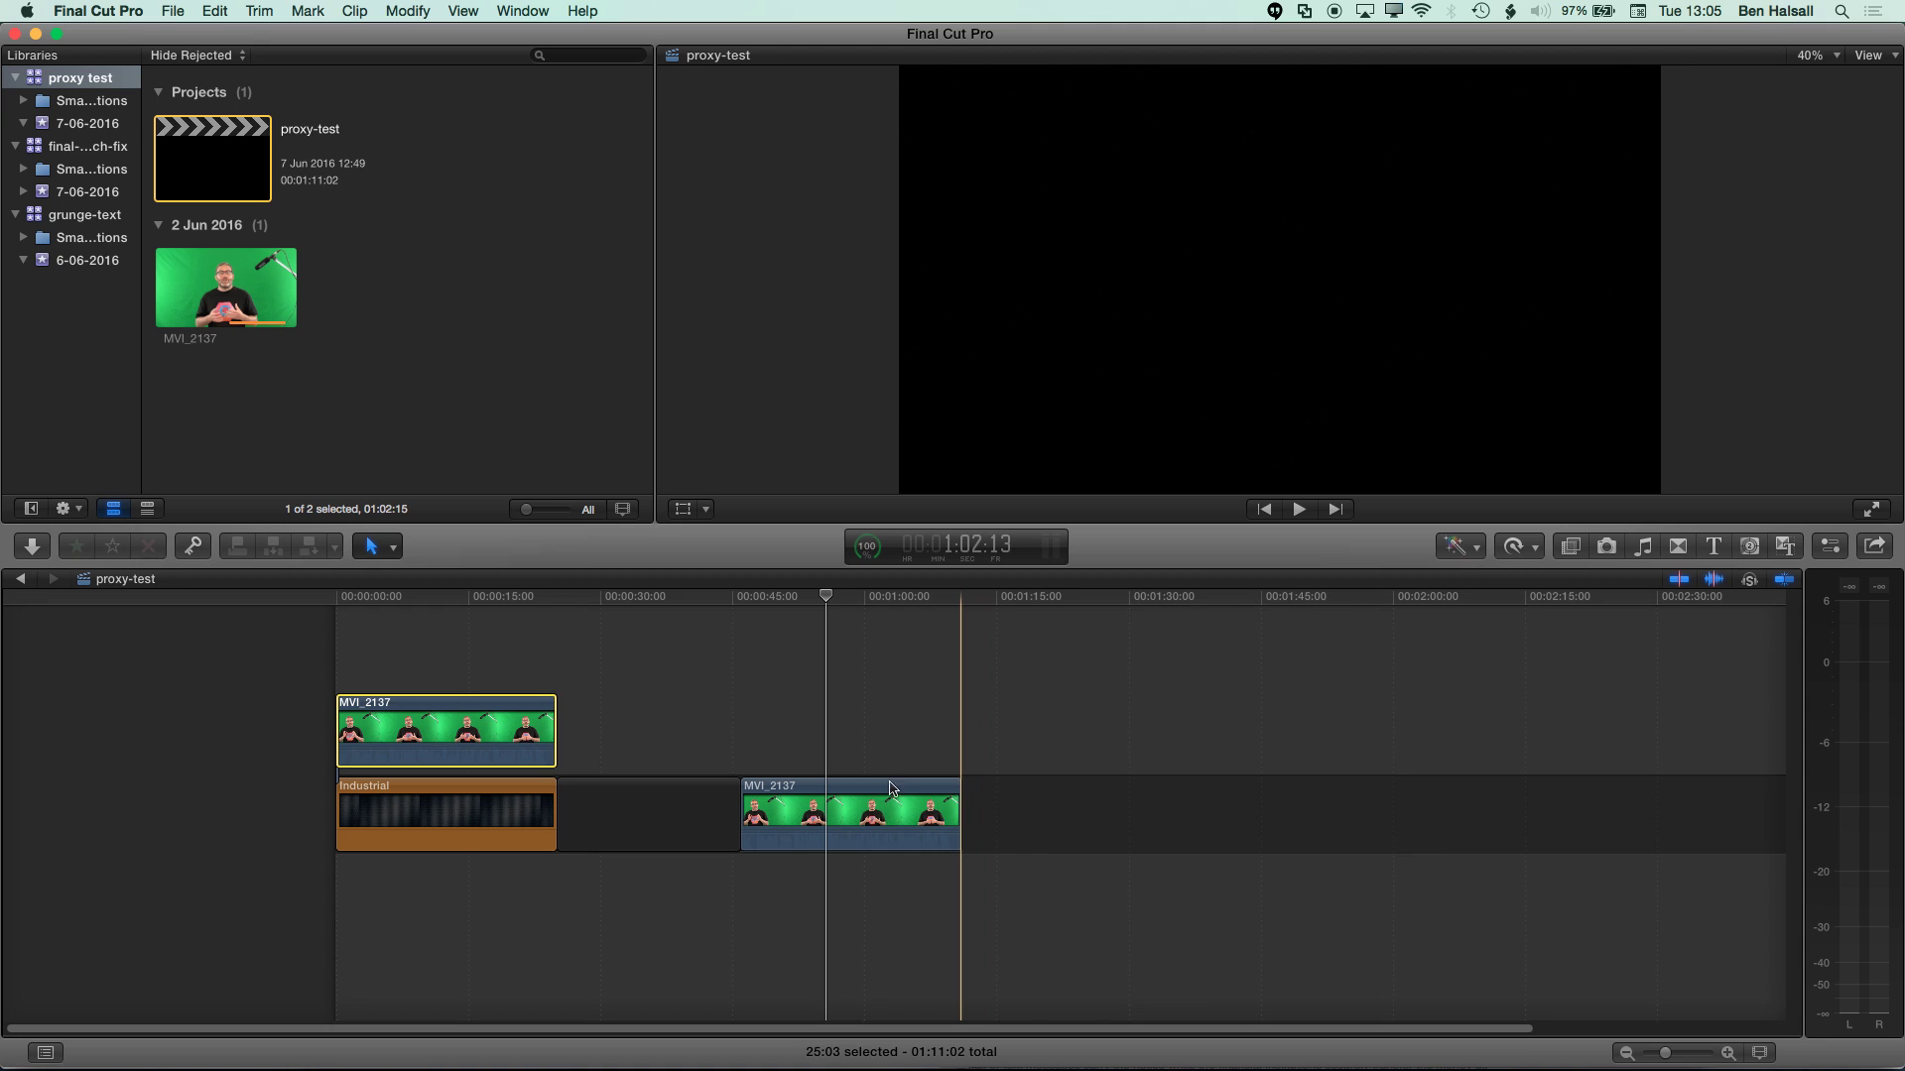
click(884, 814)
click(827, 598)
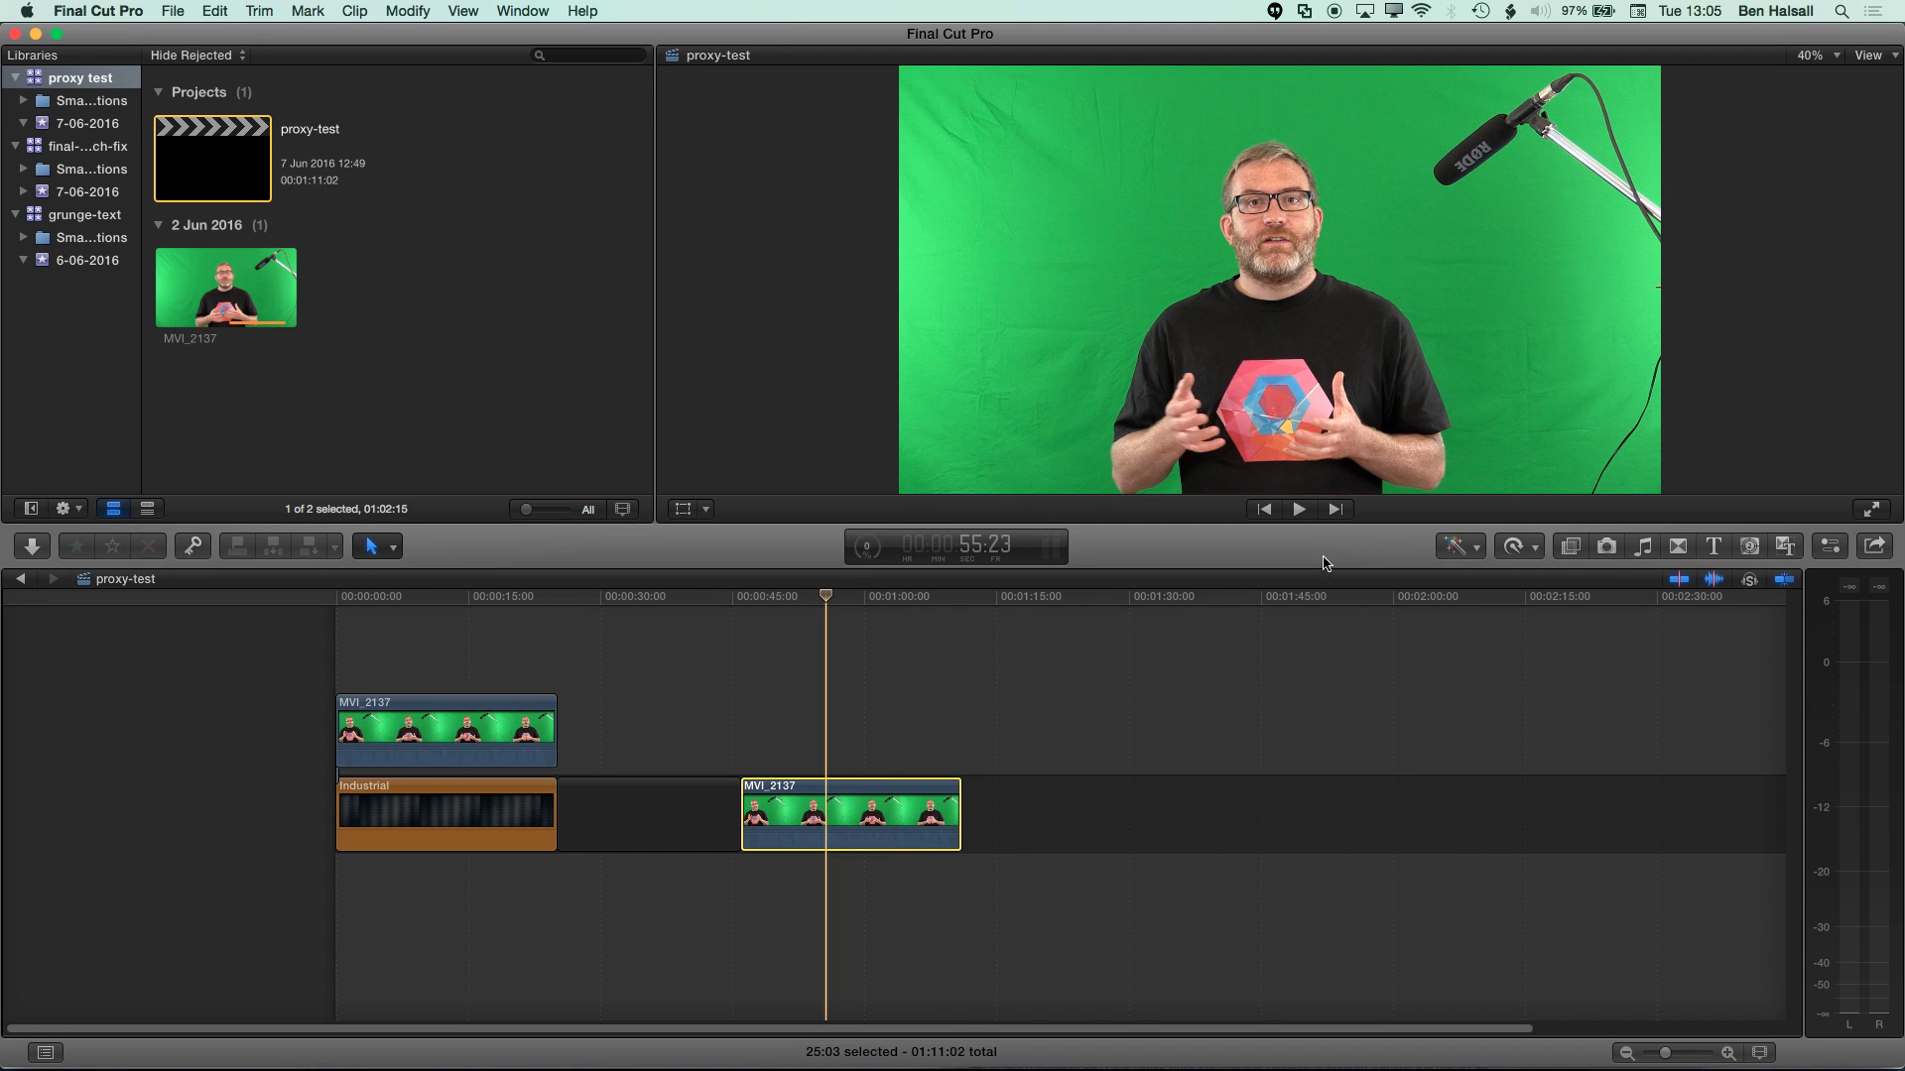
key(space)
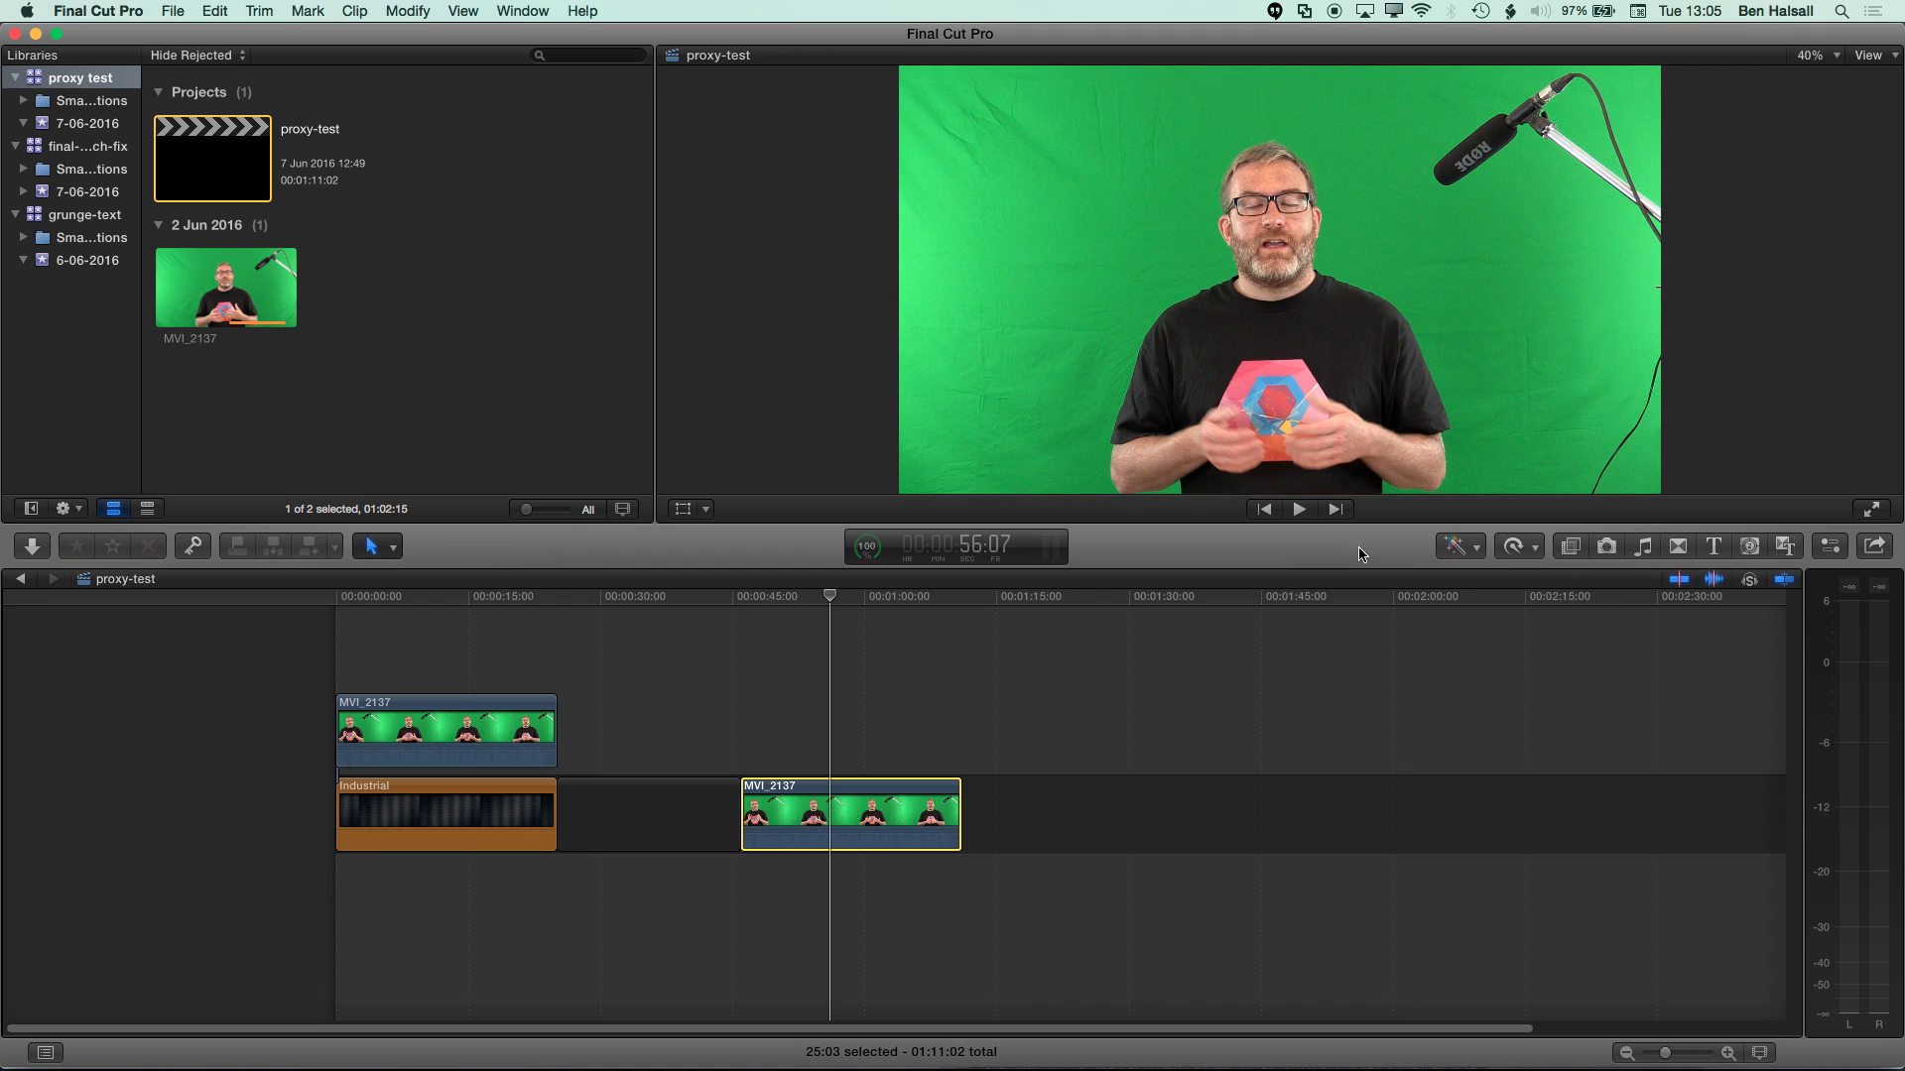
- Append the Industrial background generator after MVI_2137 and lengthen it by about twenty seconds
click(1750, 549)
scroll(1821, 609, down, 10)
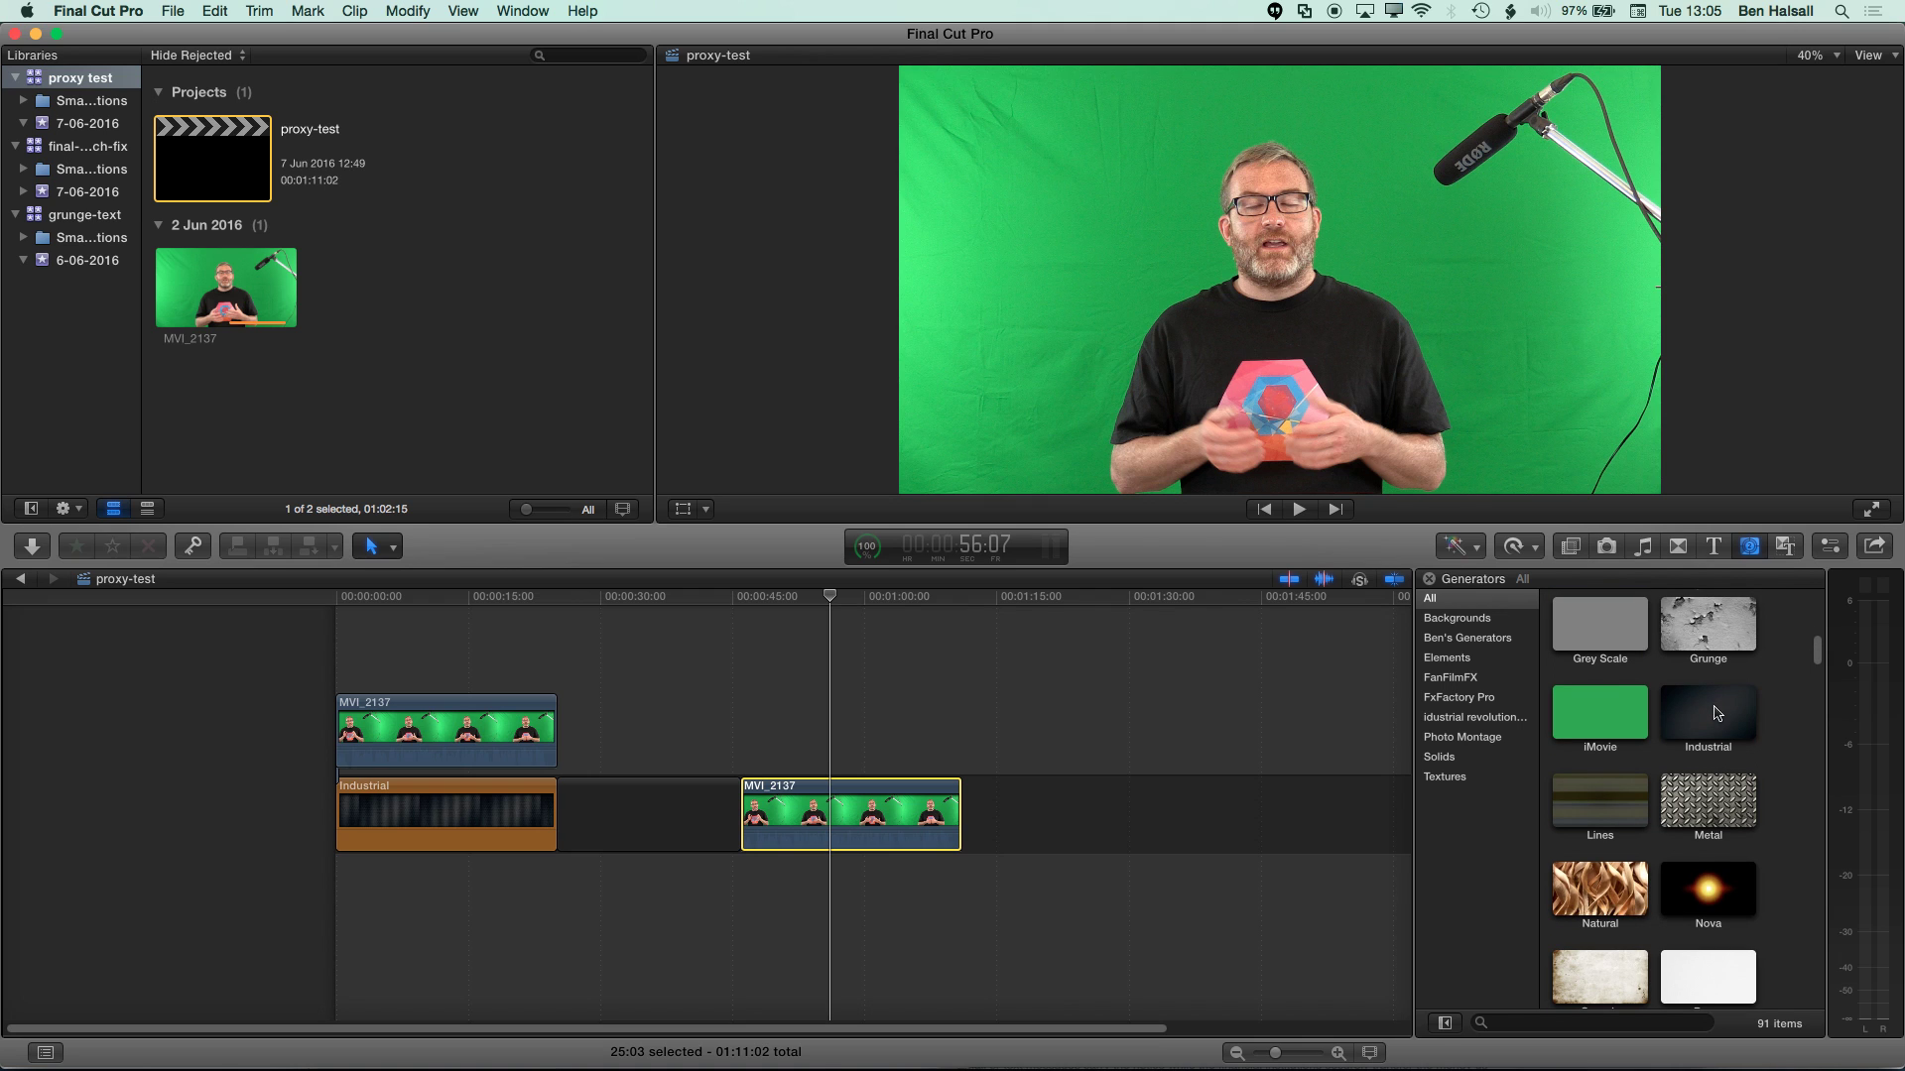
click(1714, 716)
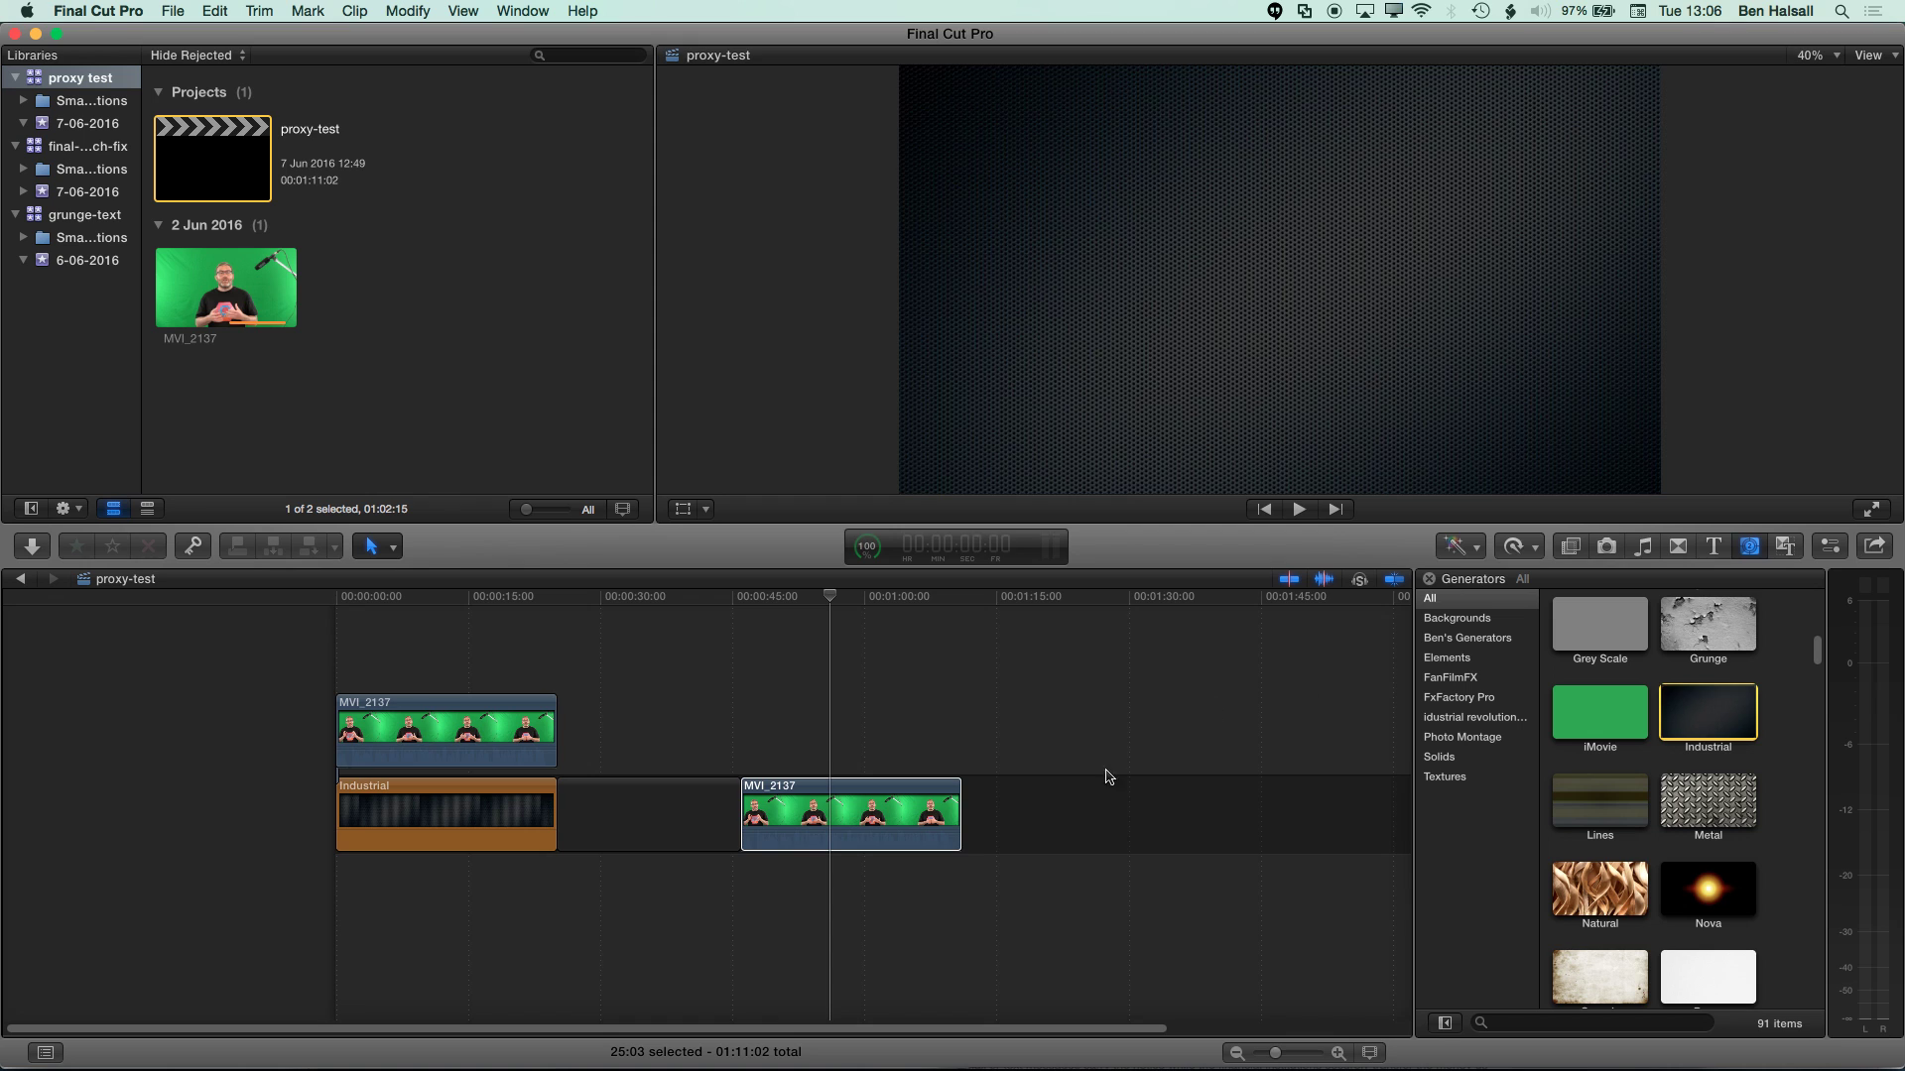
key(e)
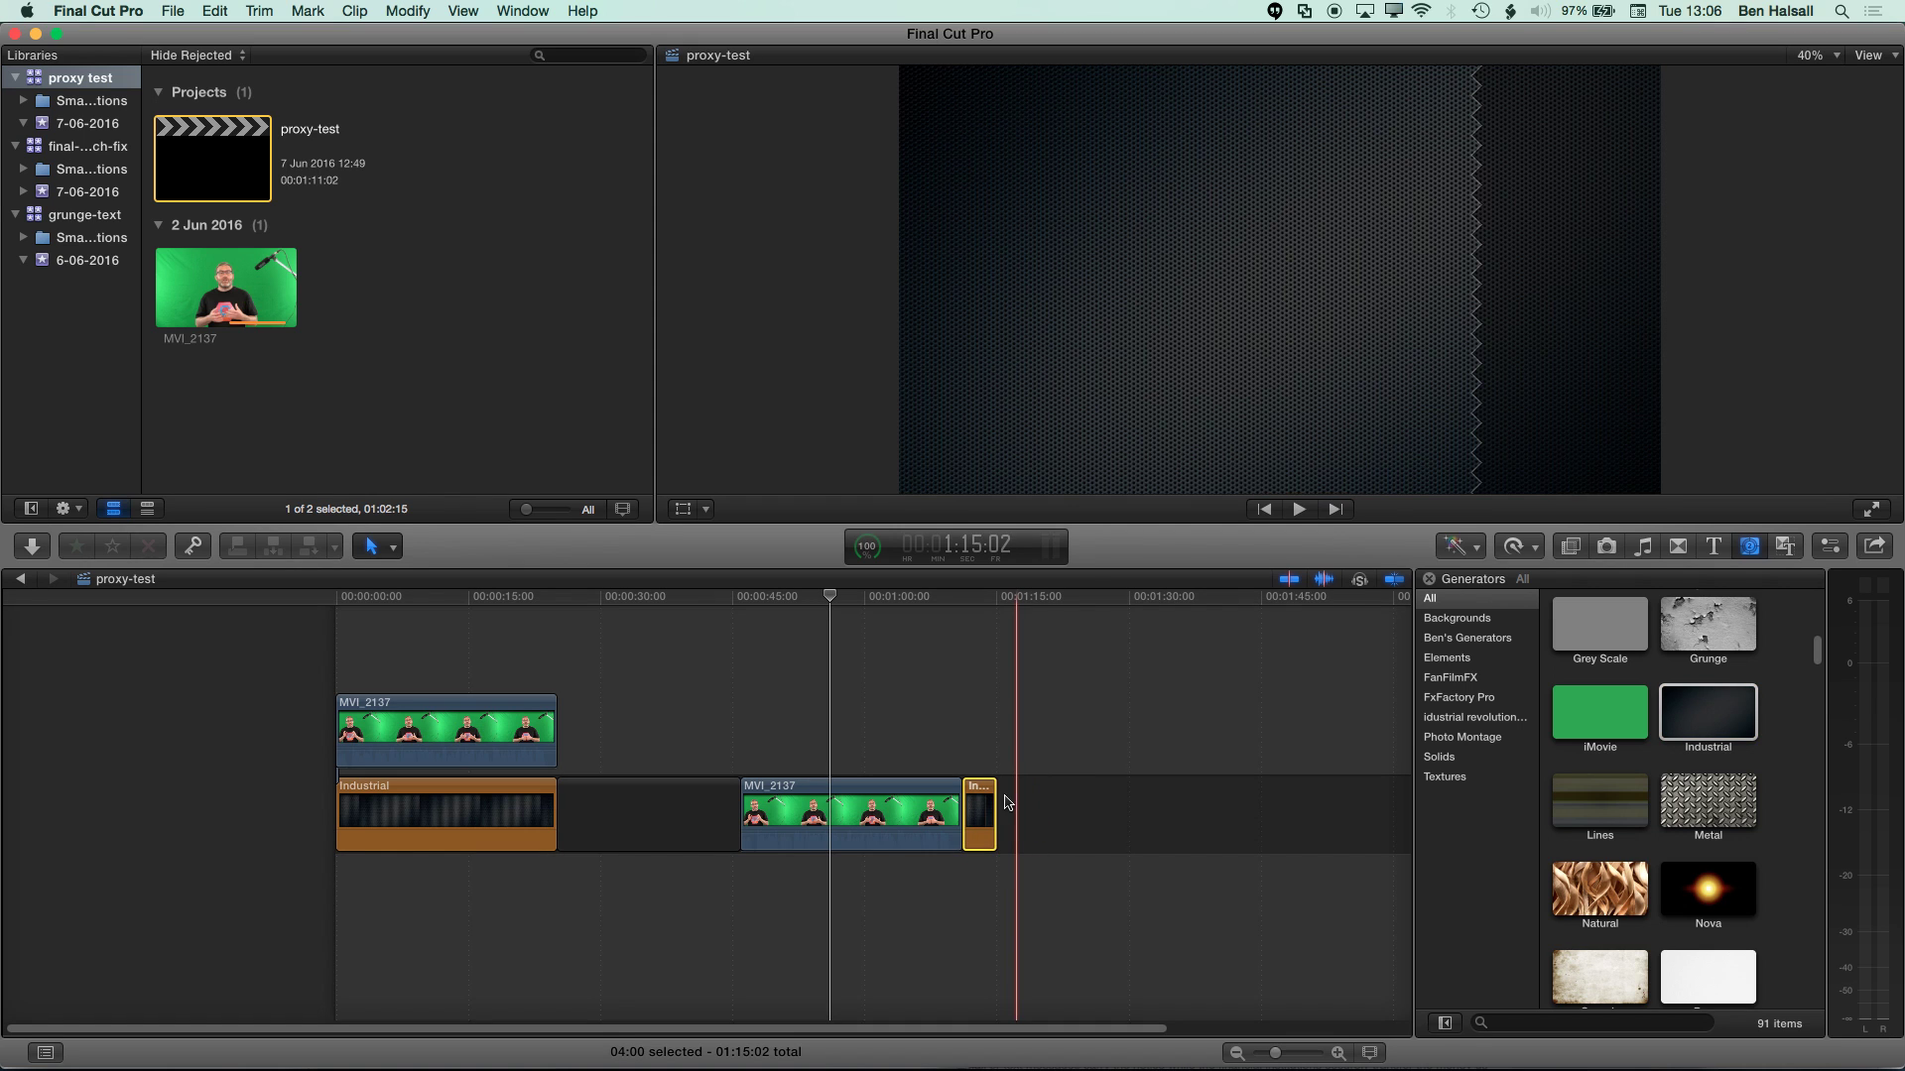
click(1009, 801)
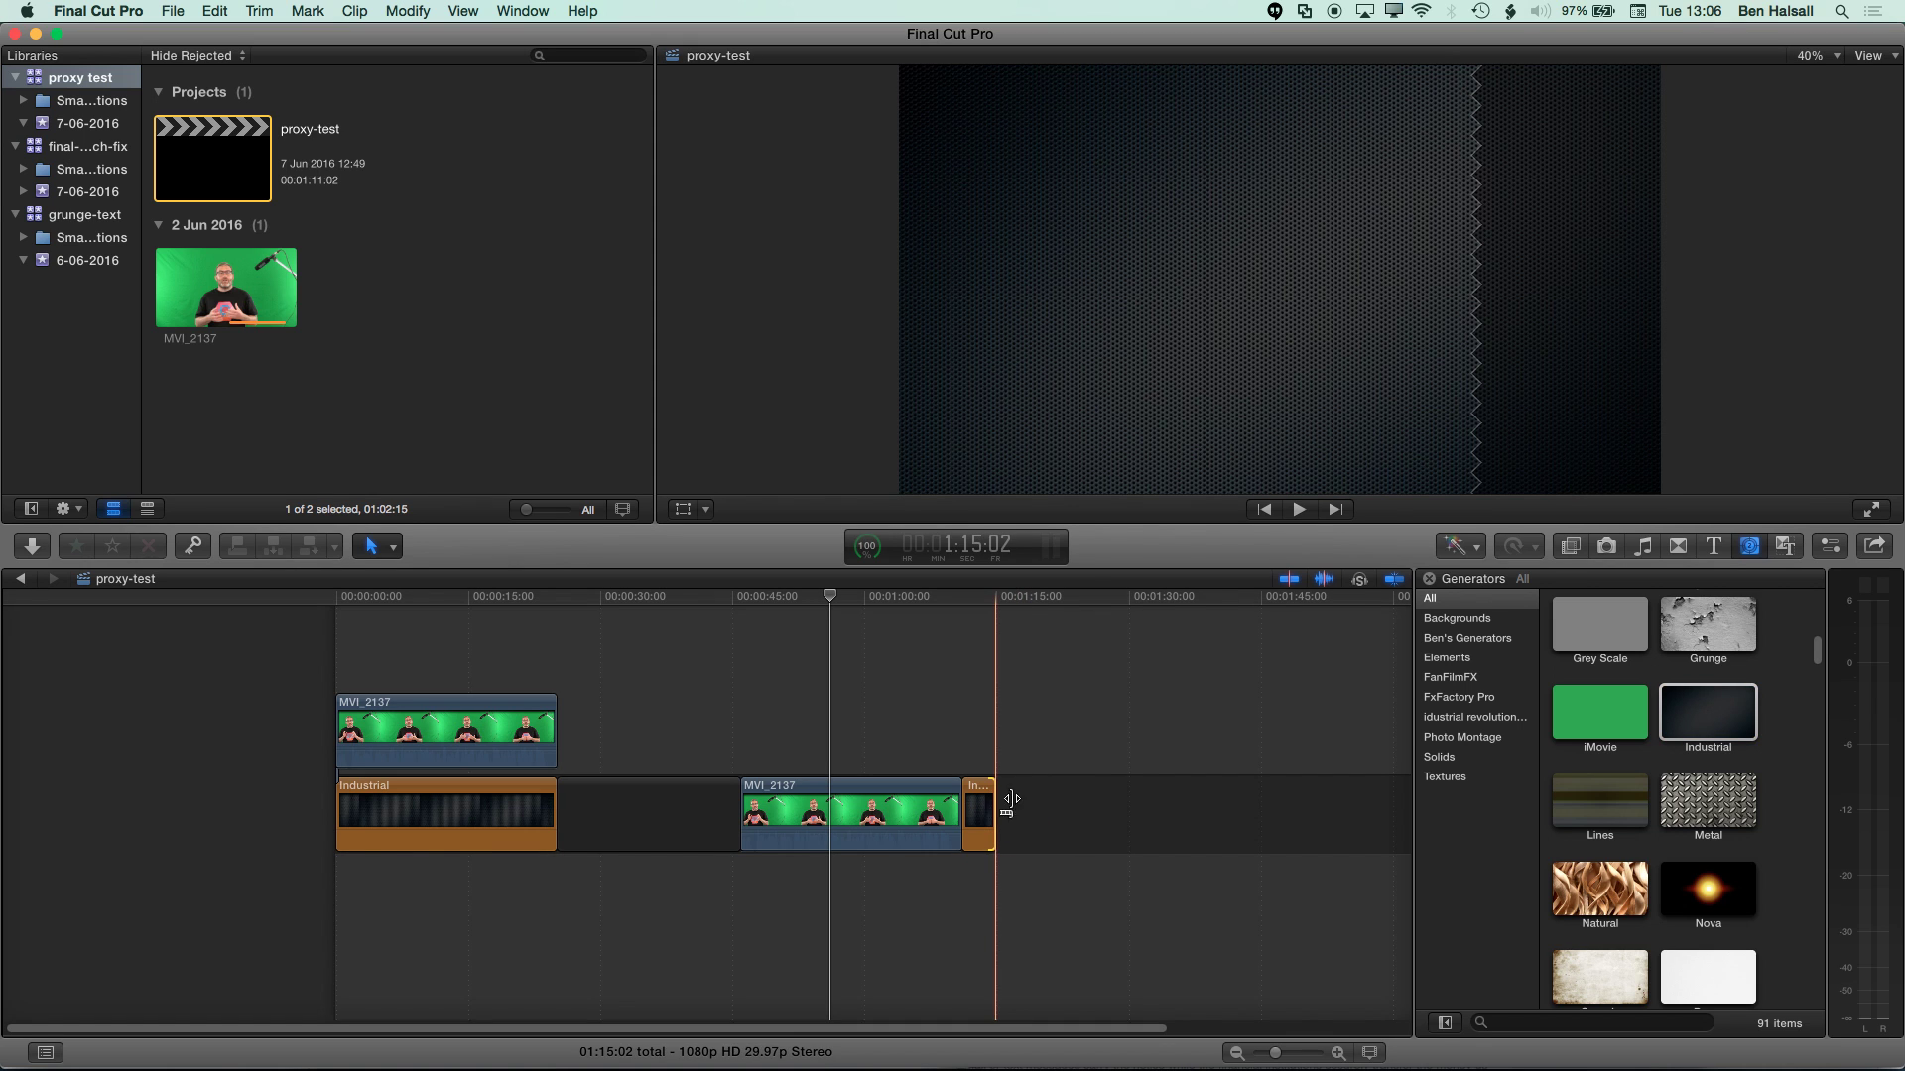
key(period)
key(period)
key(period)
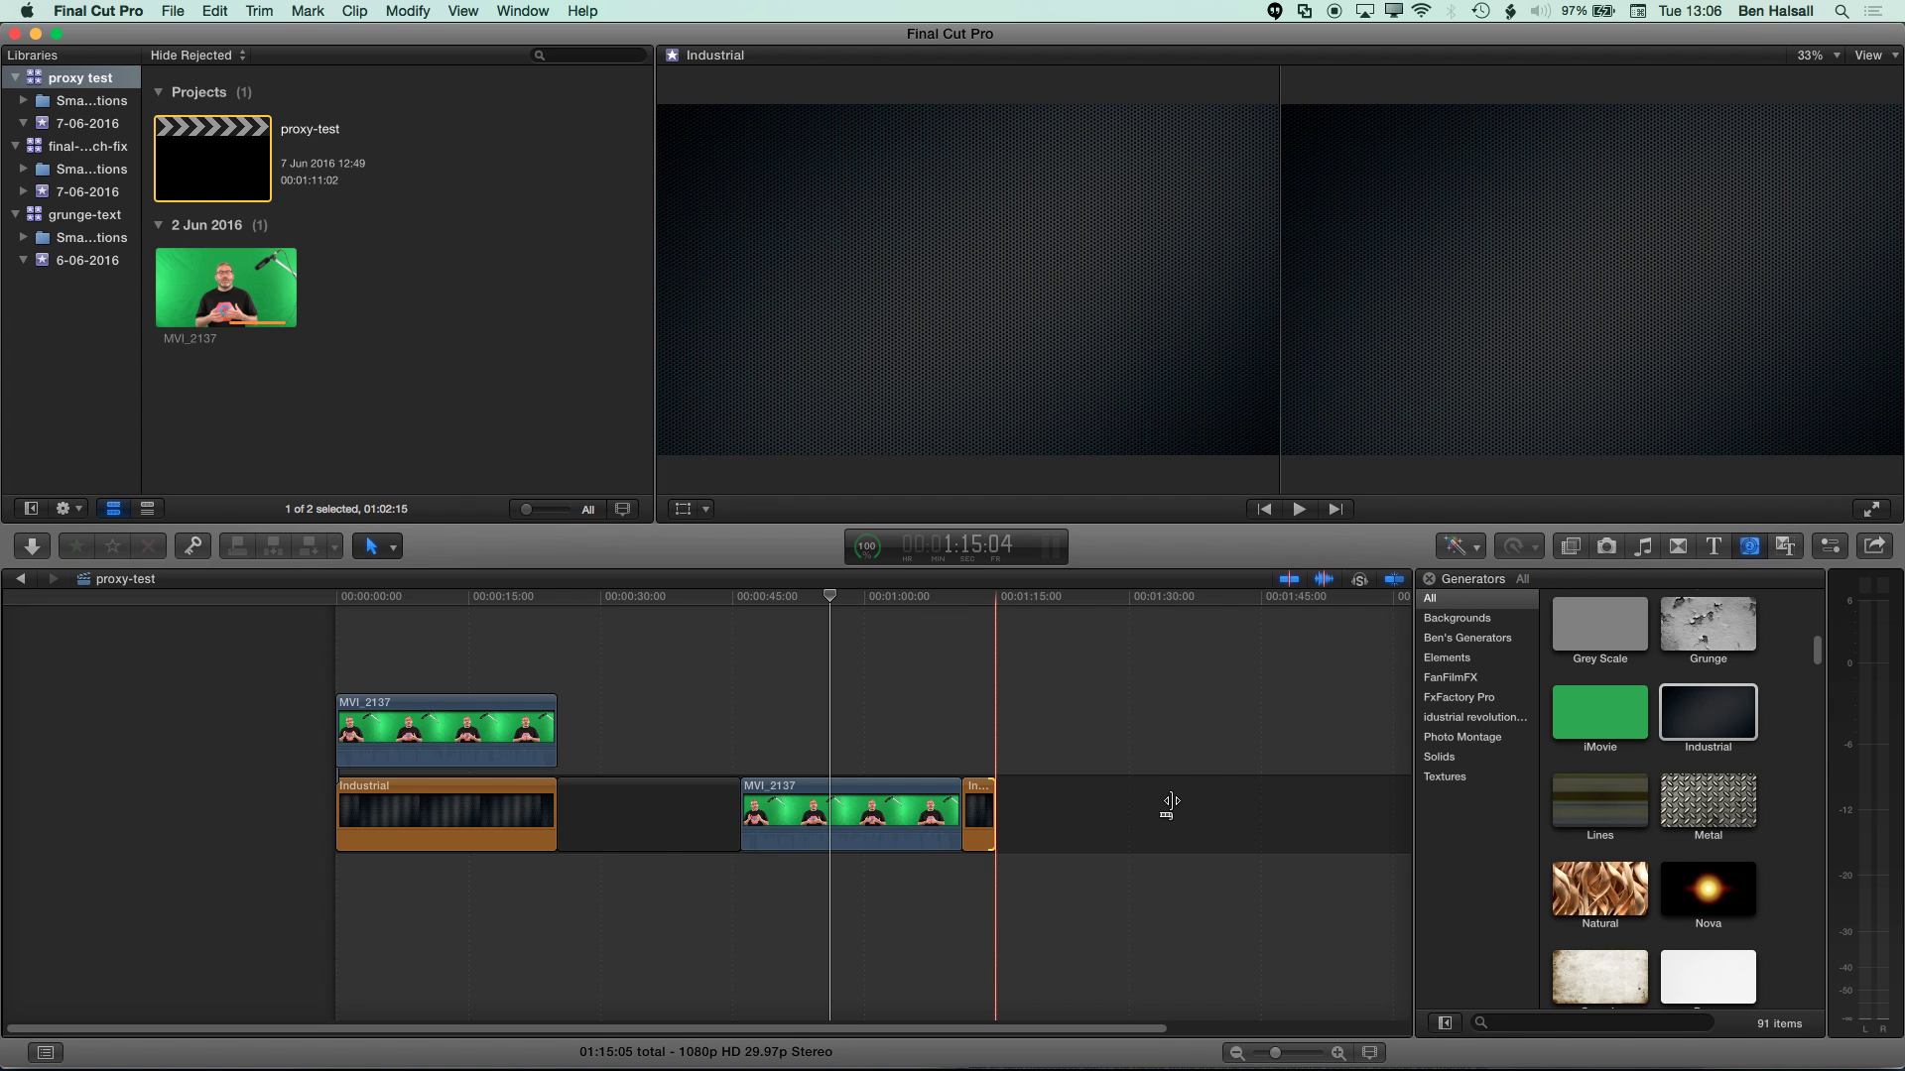
drag(1170, 804, 1171, 804)
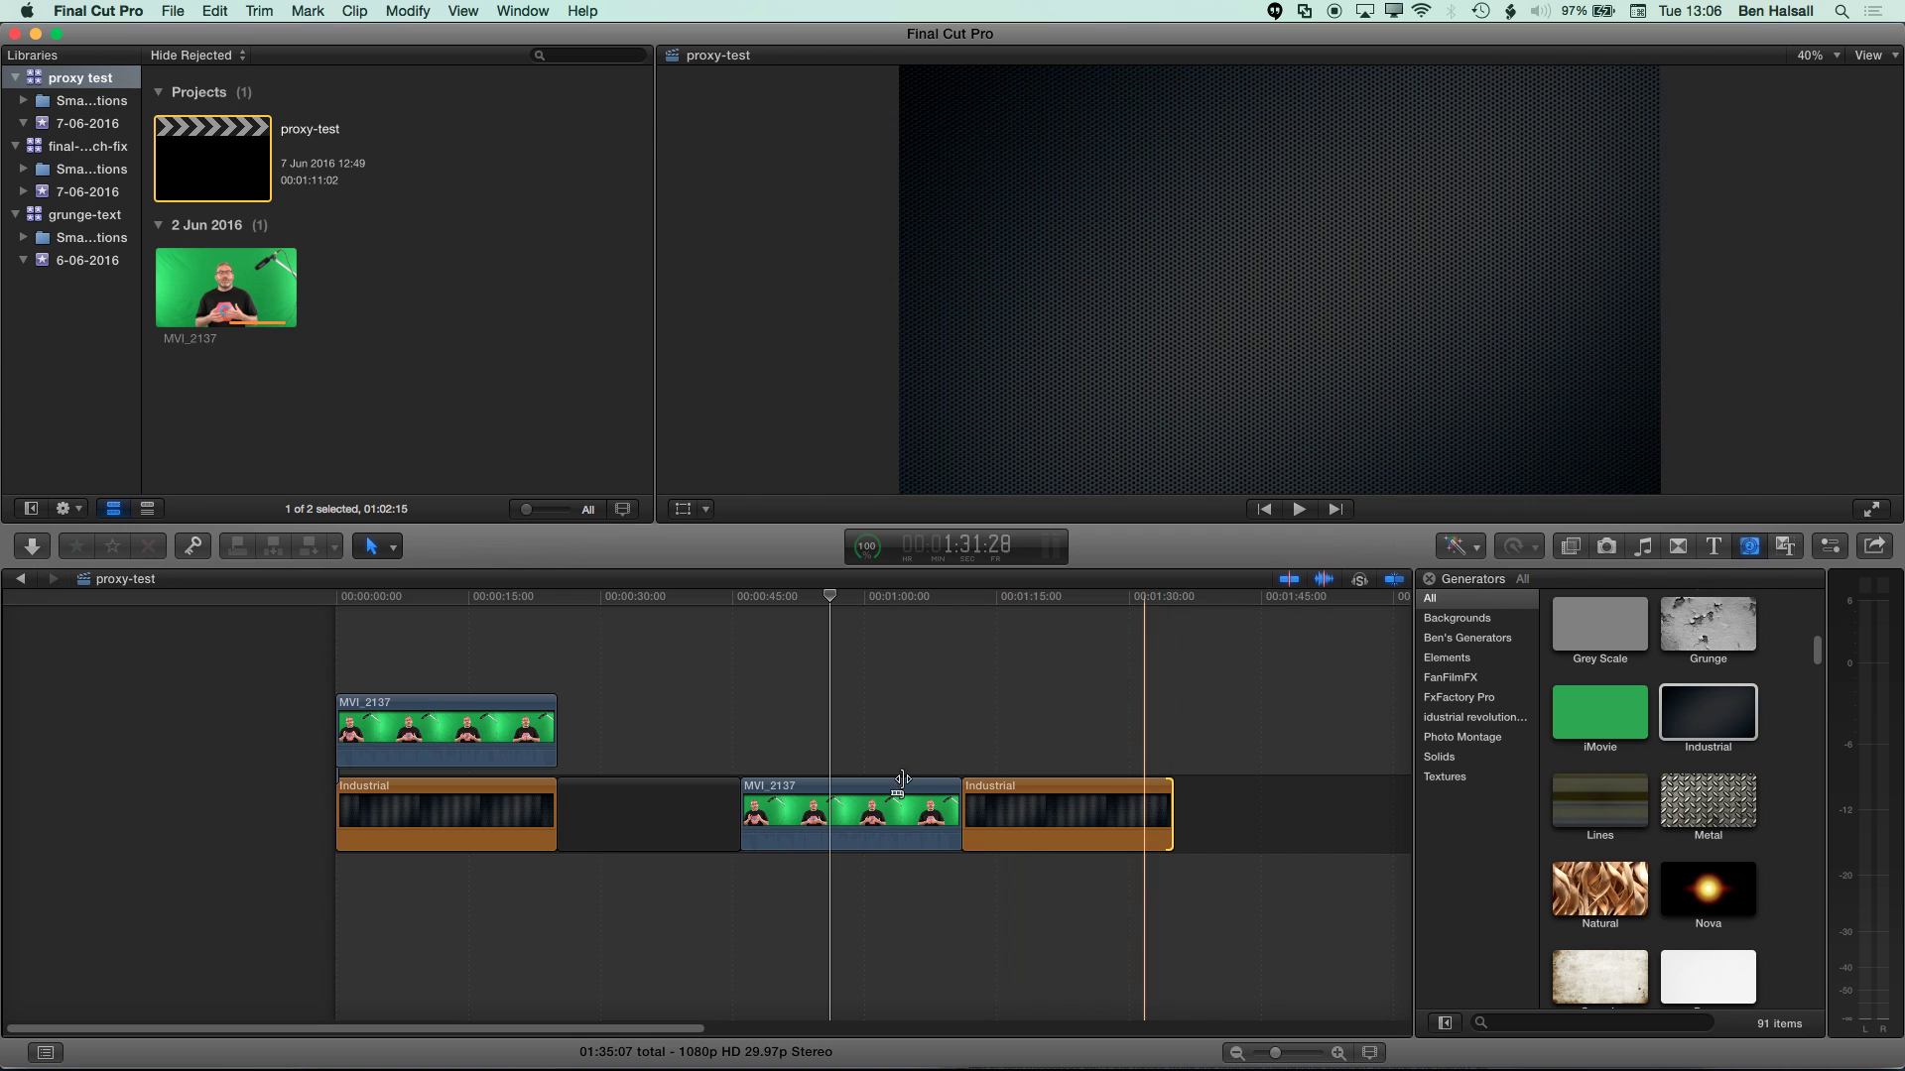
- Connect the second MVI_2137 clip above Industrial, trim Industrial to match, and play it back
click(790, 827)
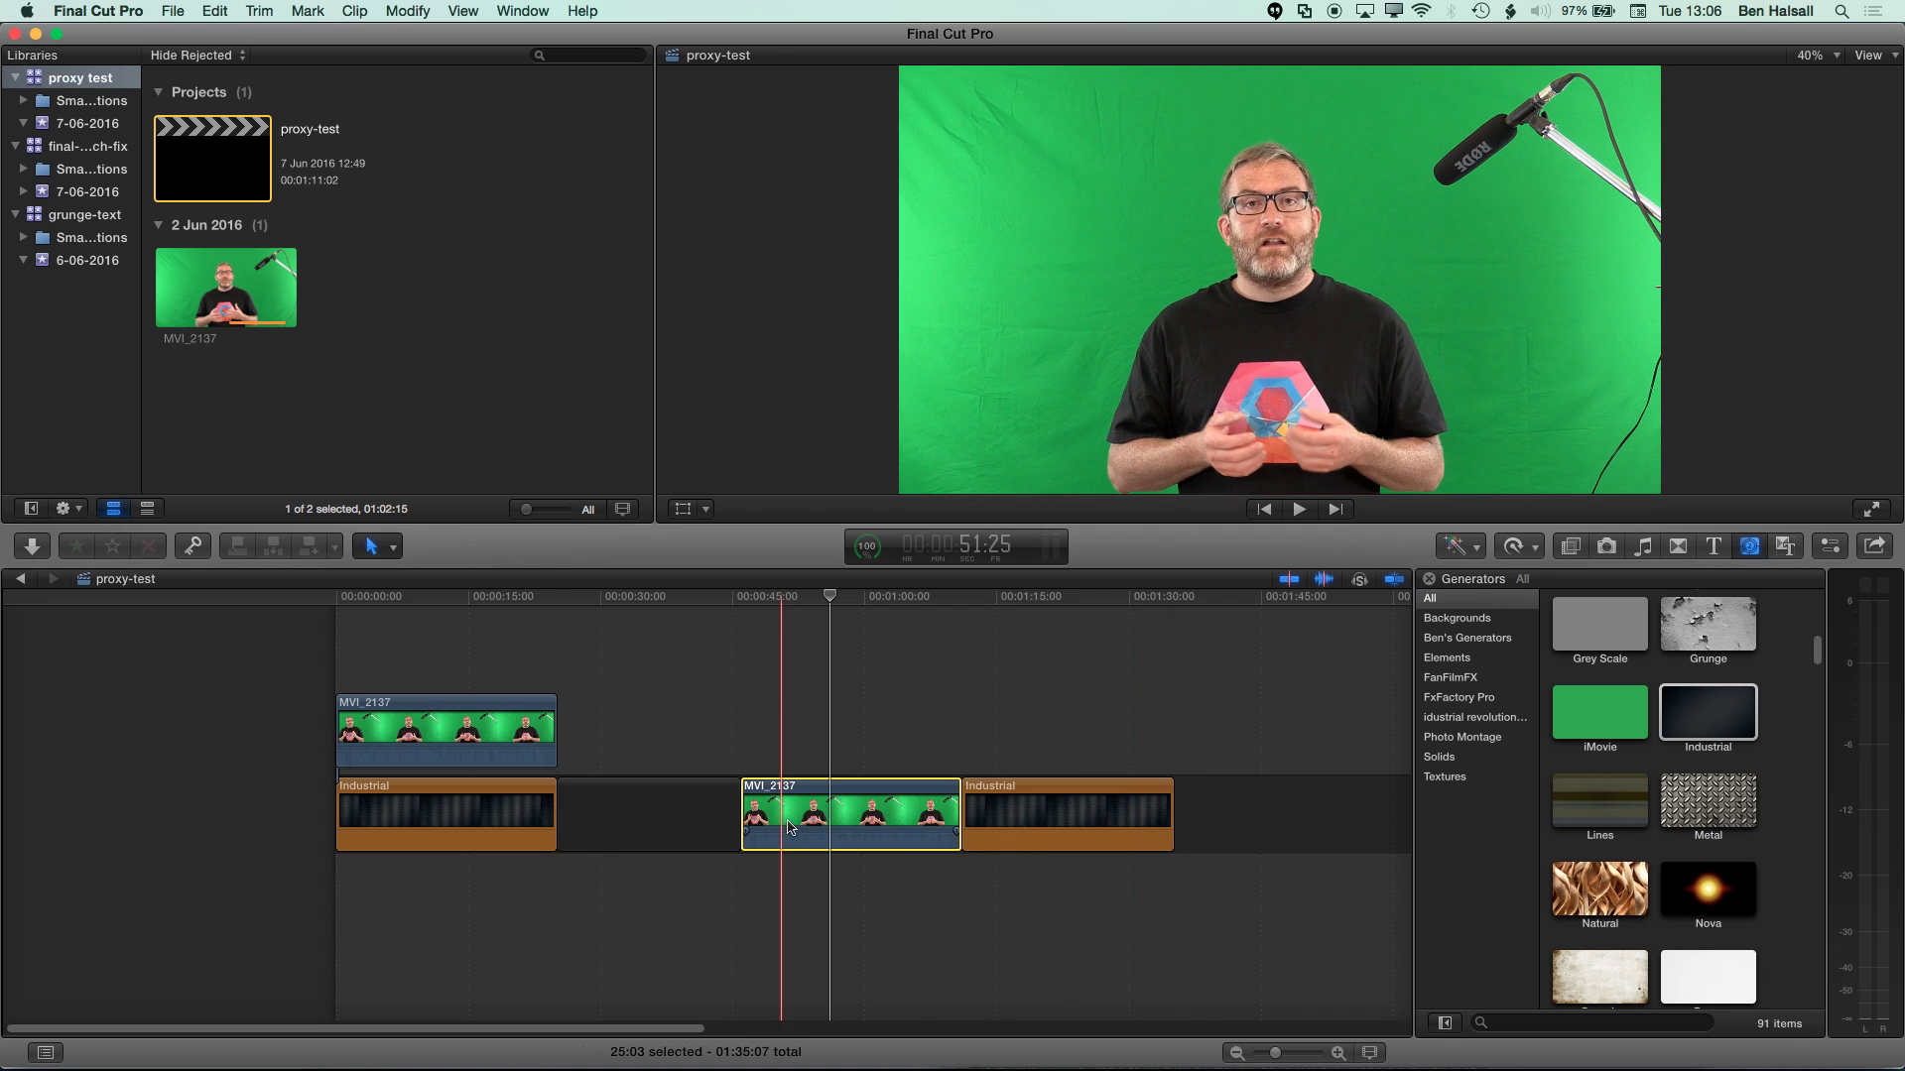
drag(790, 826, 800, 736)
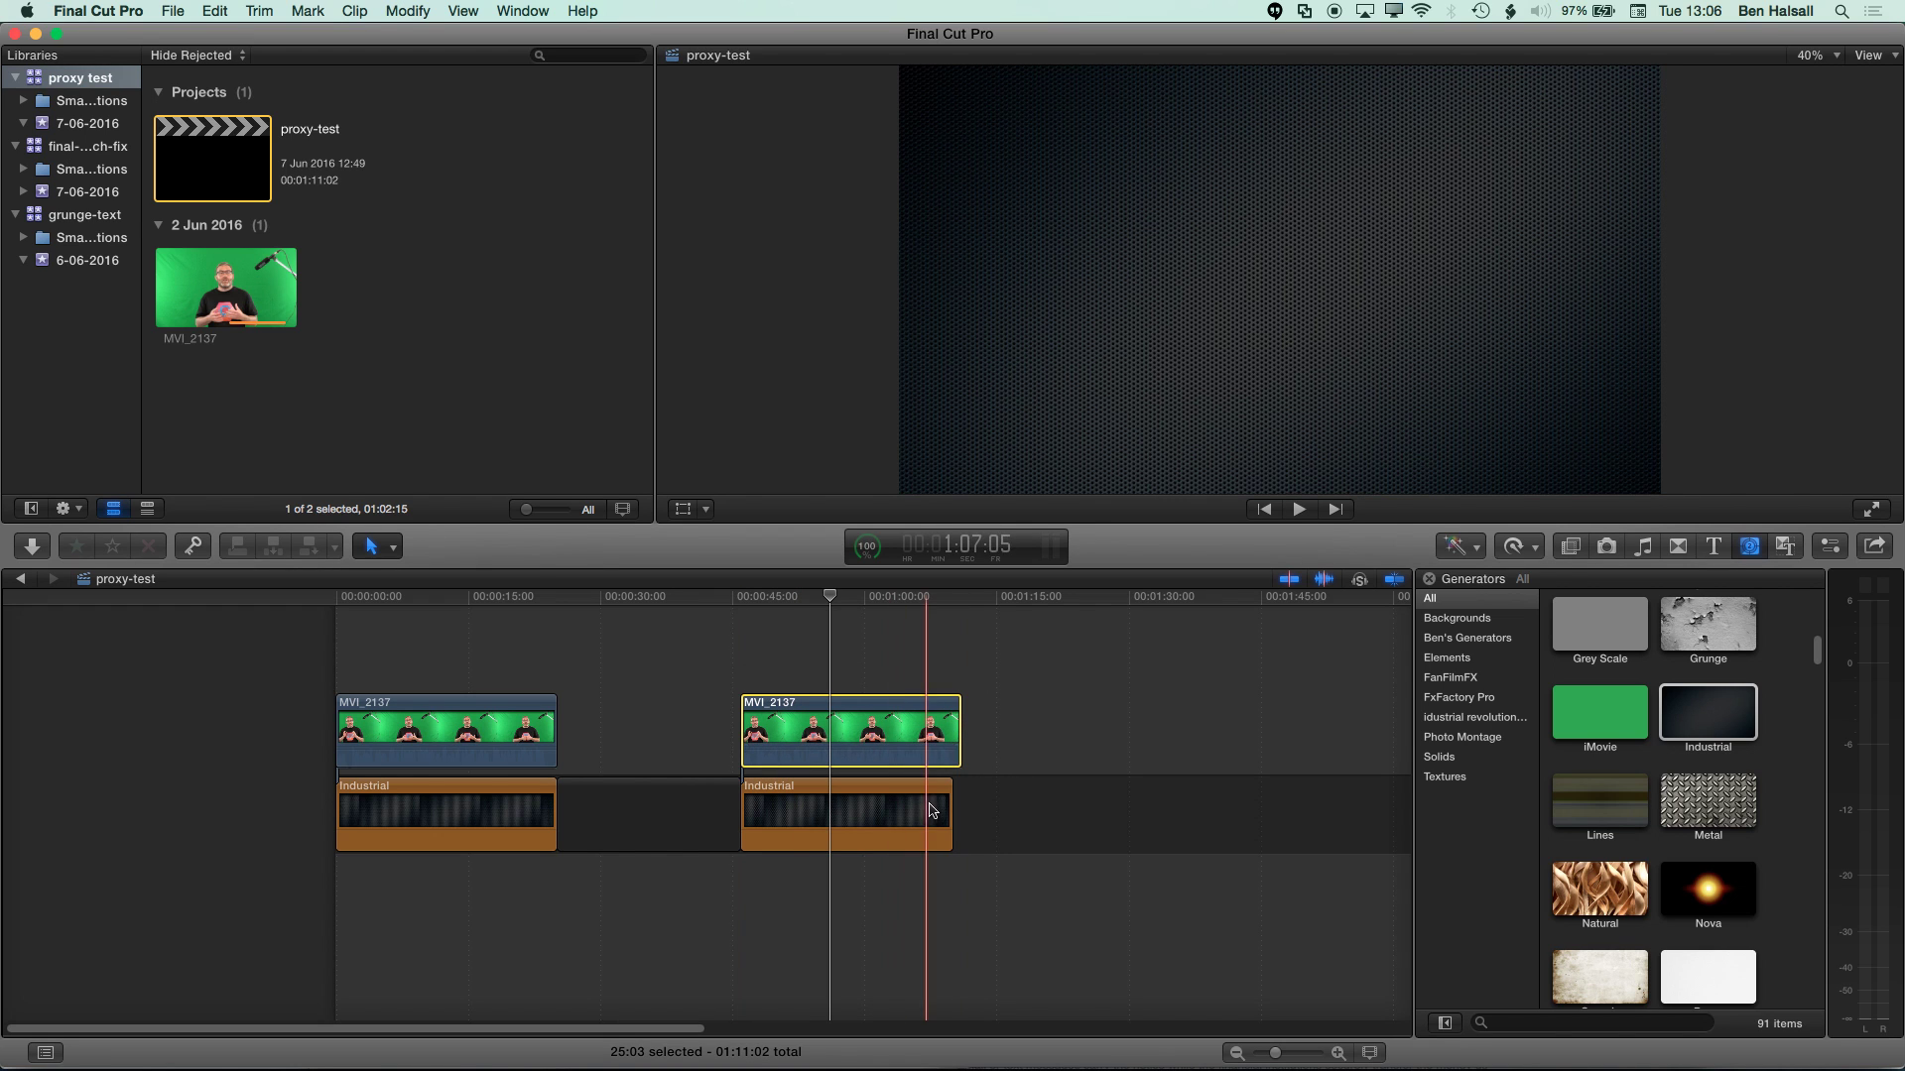
drag(951, 810, 960, 804)
key(space)
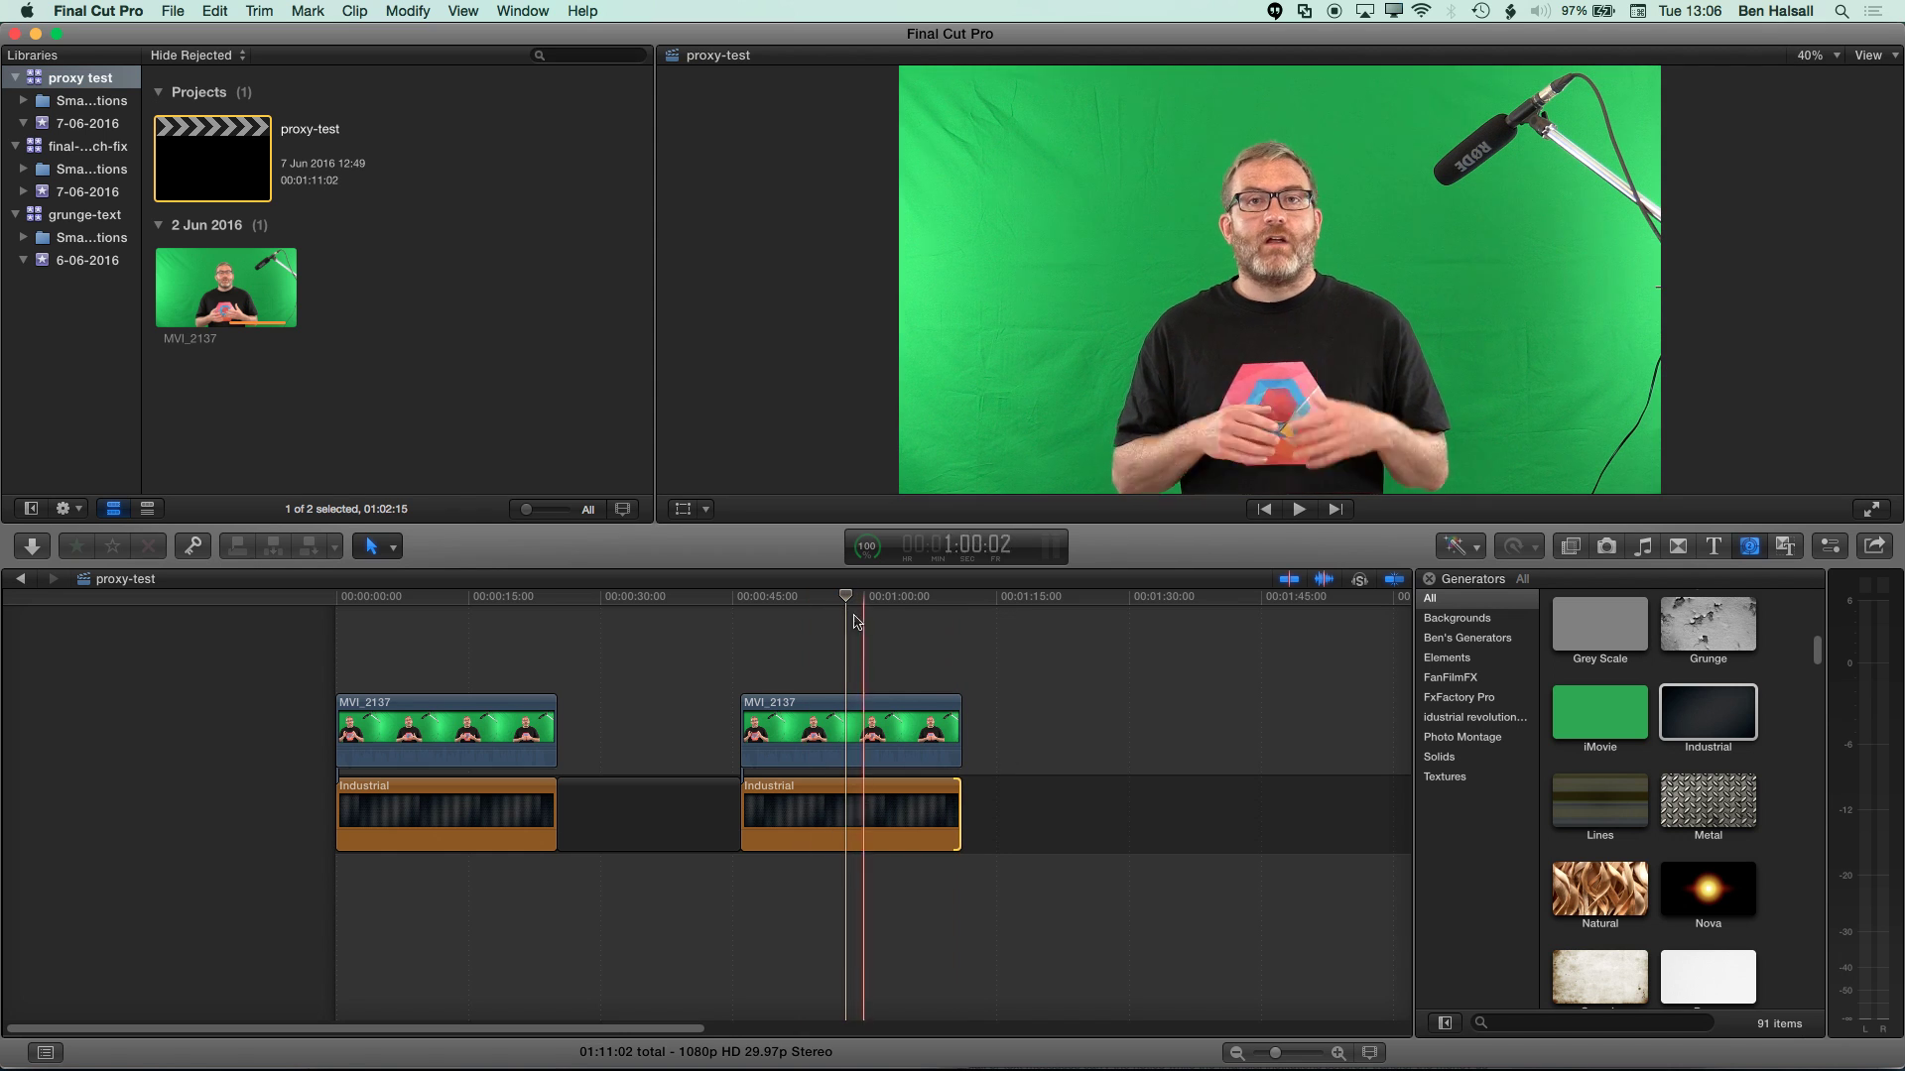
- Drag the Keyer effect from Keying onto the second MVI_2137 clip and check a keyed frame
key(j)
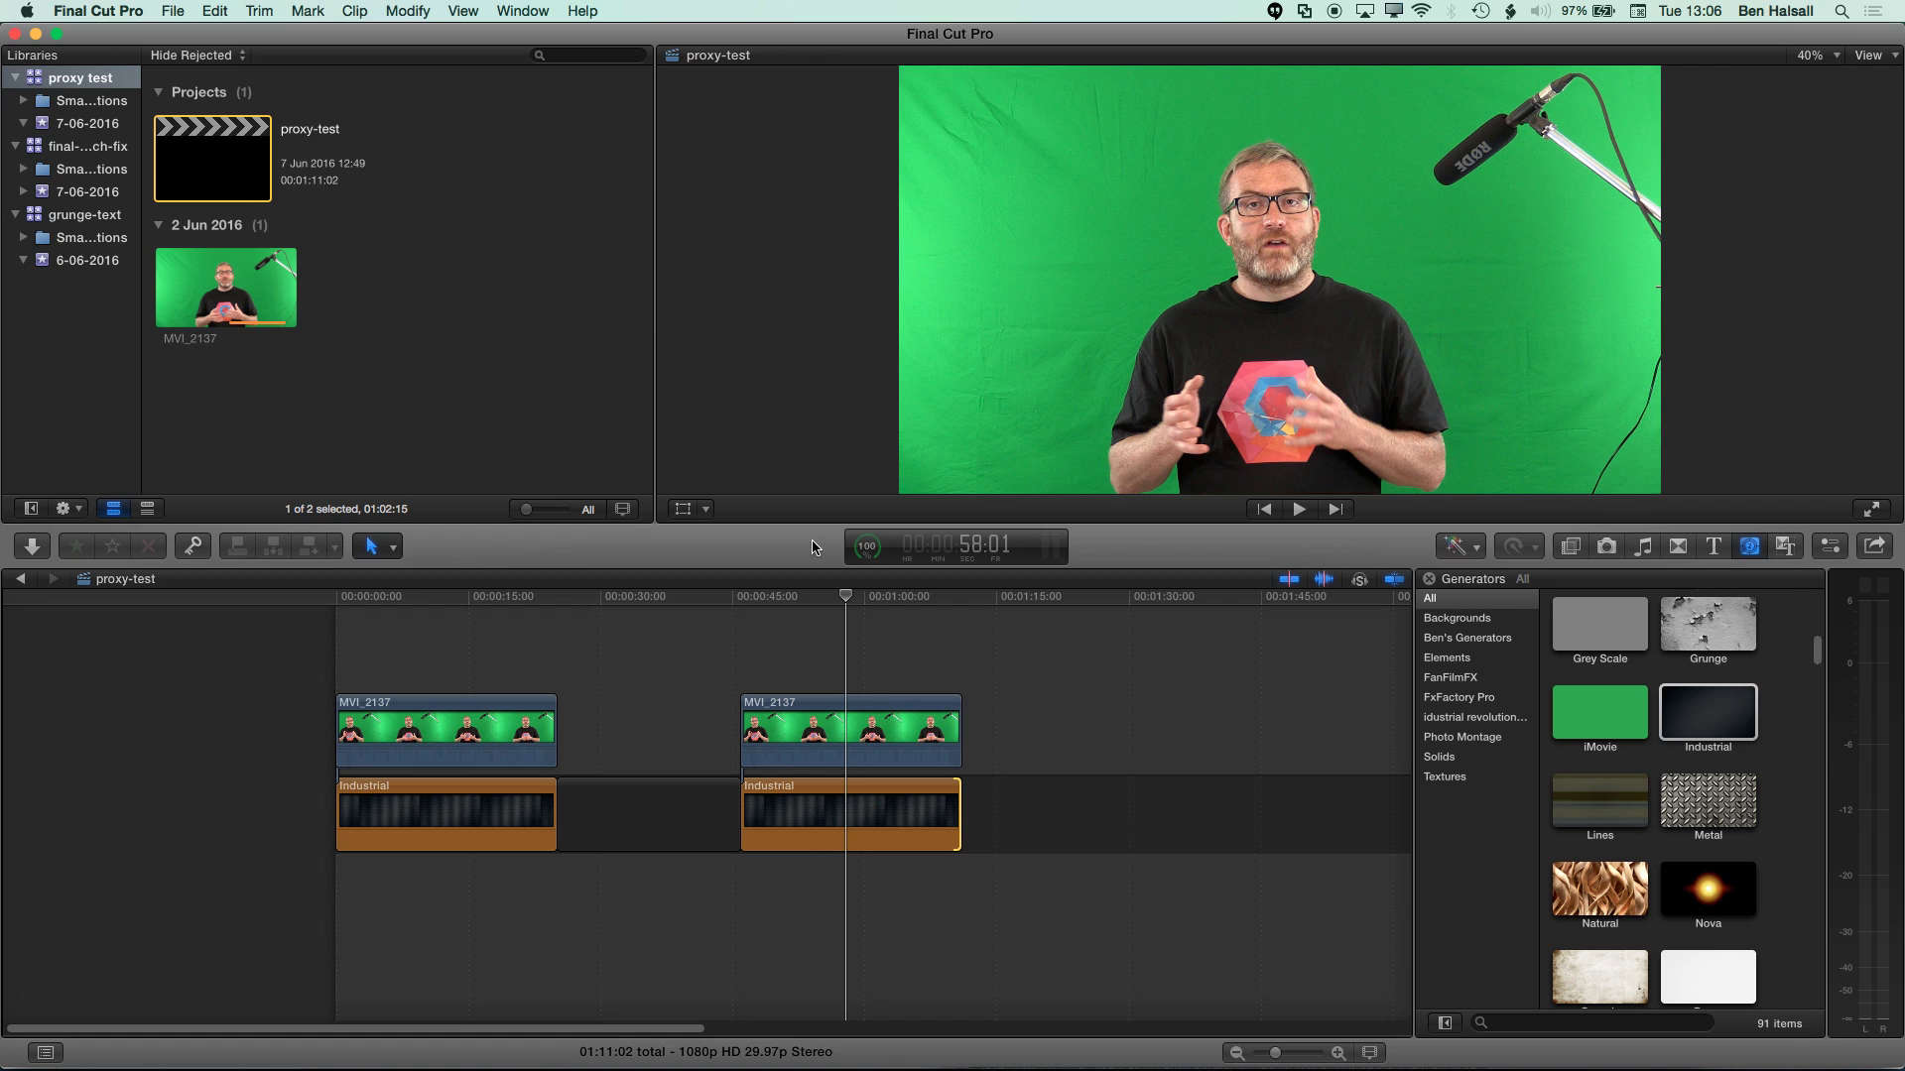
click(1570, 548)
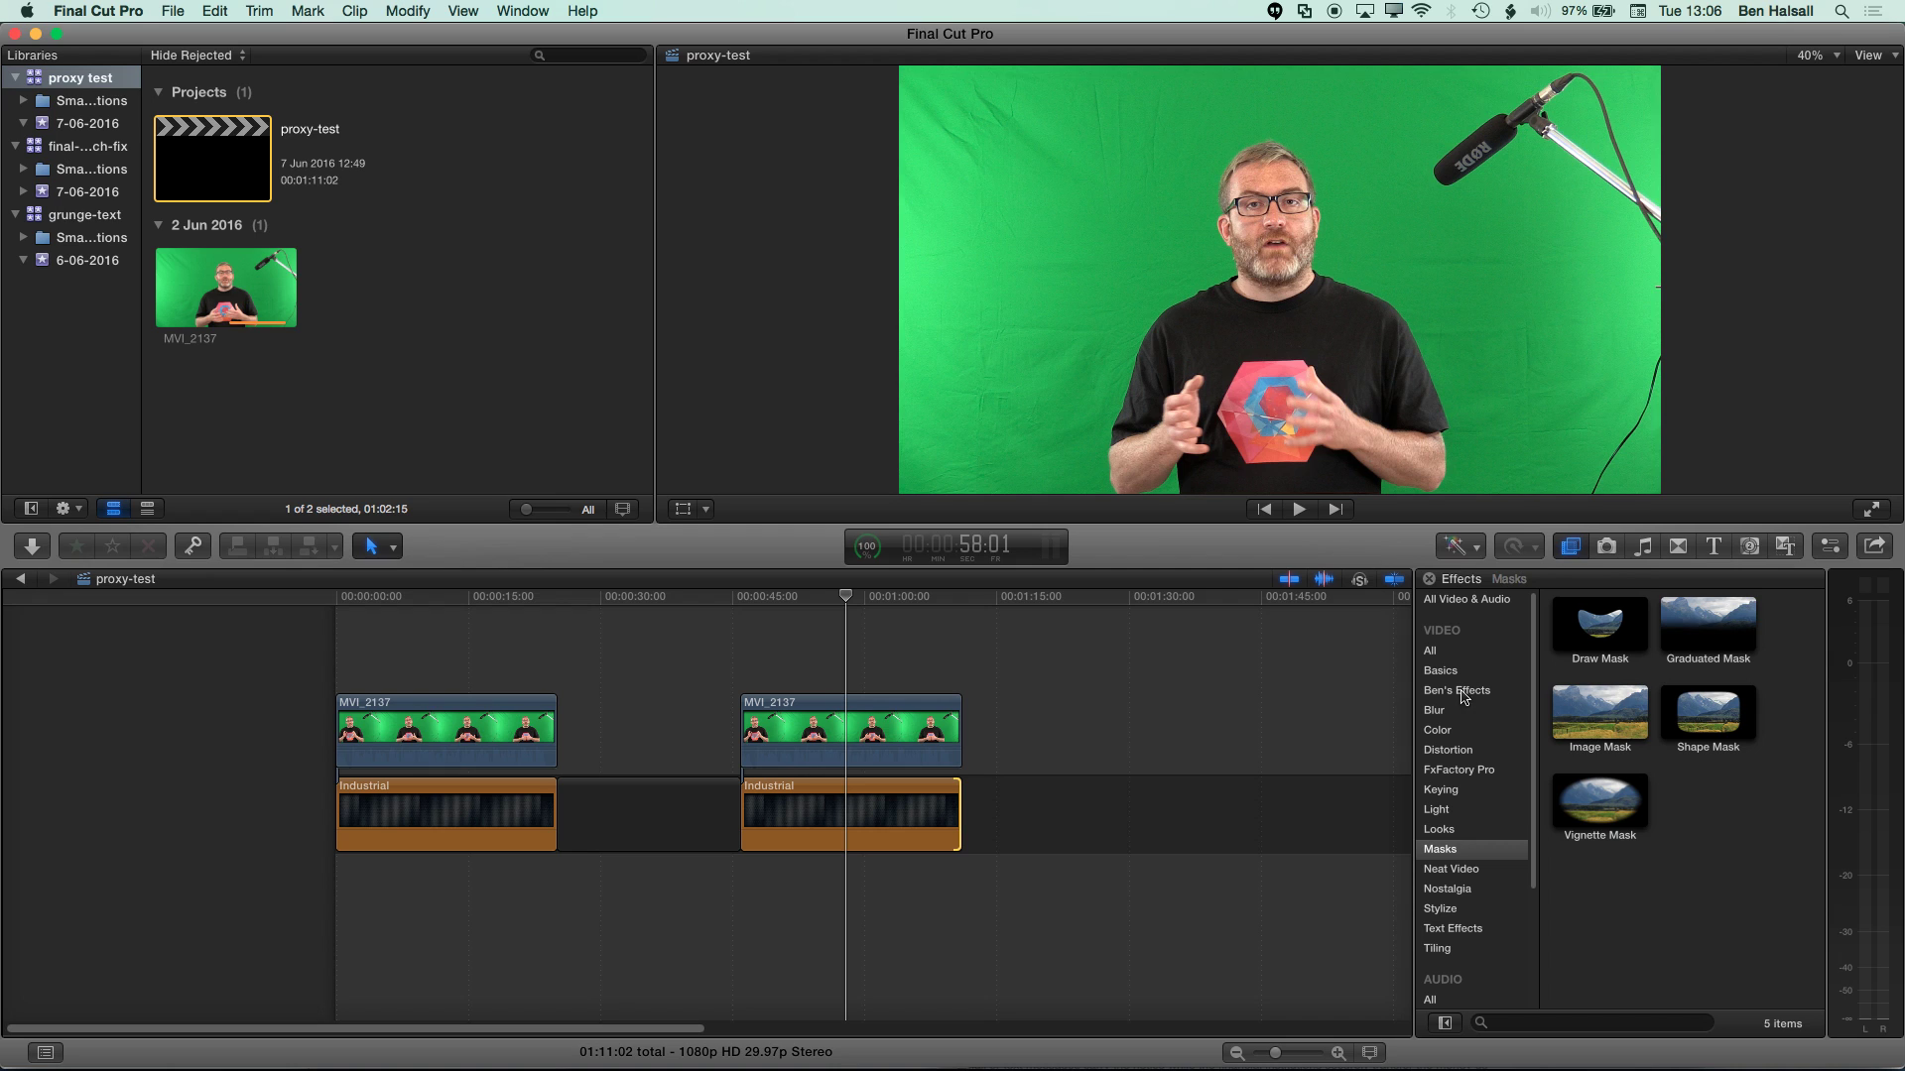
click(1454, 796)
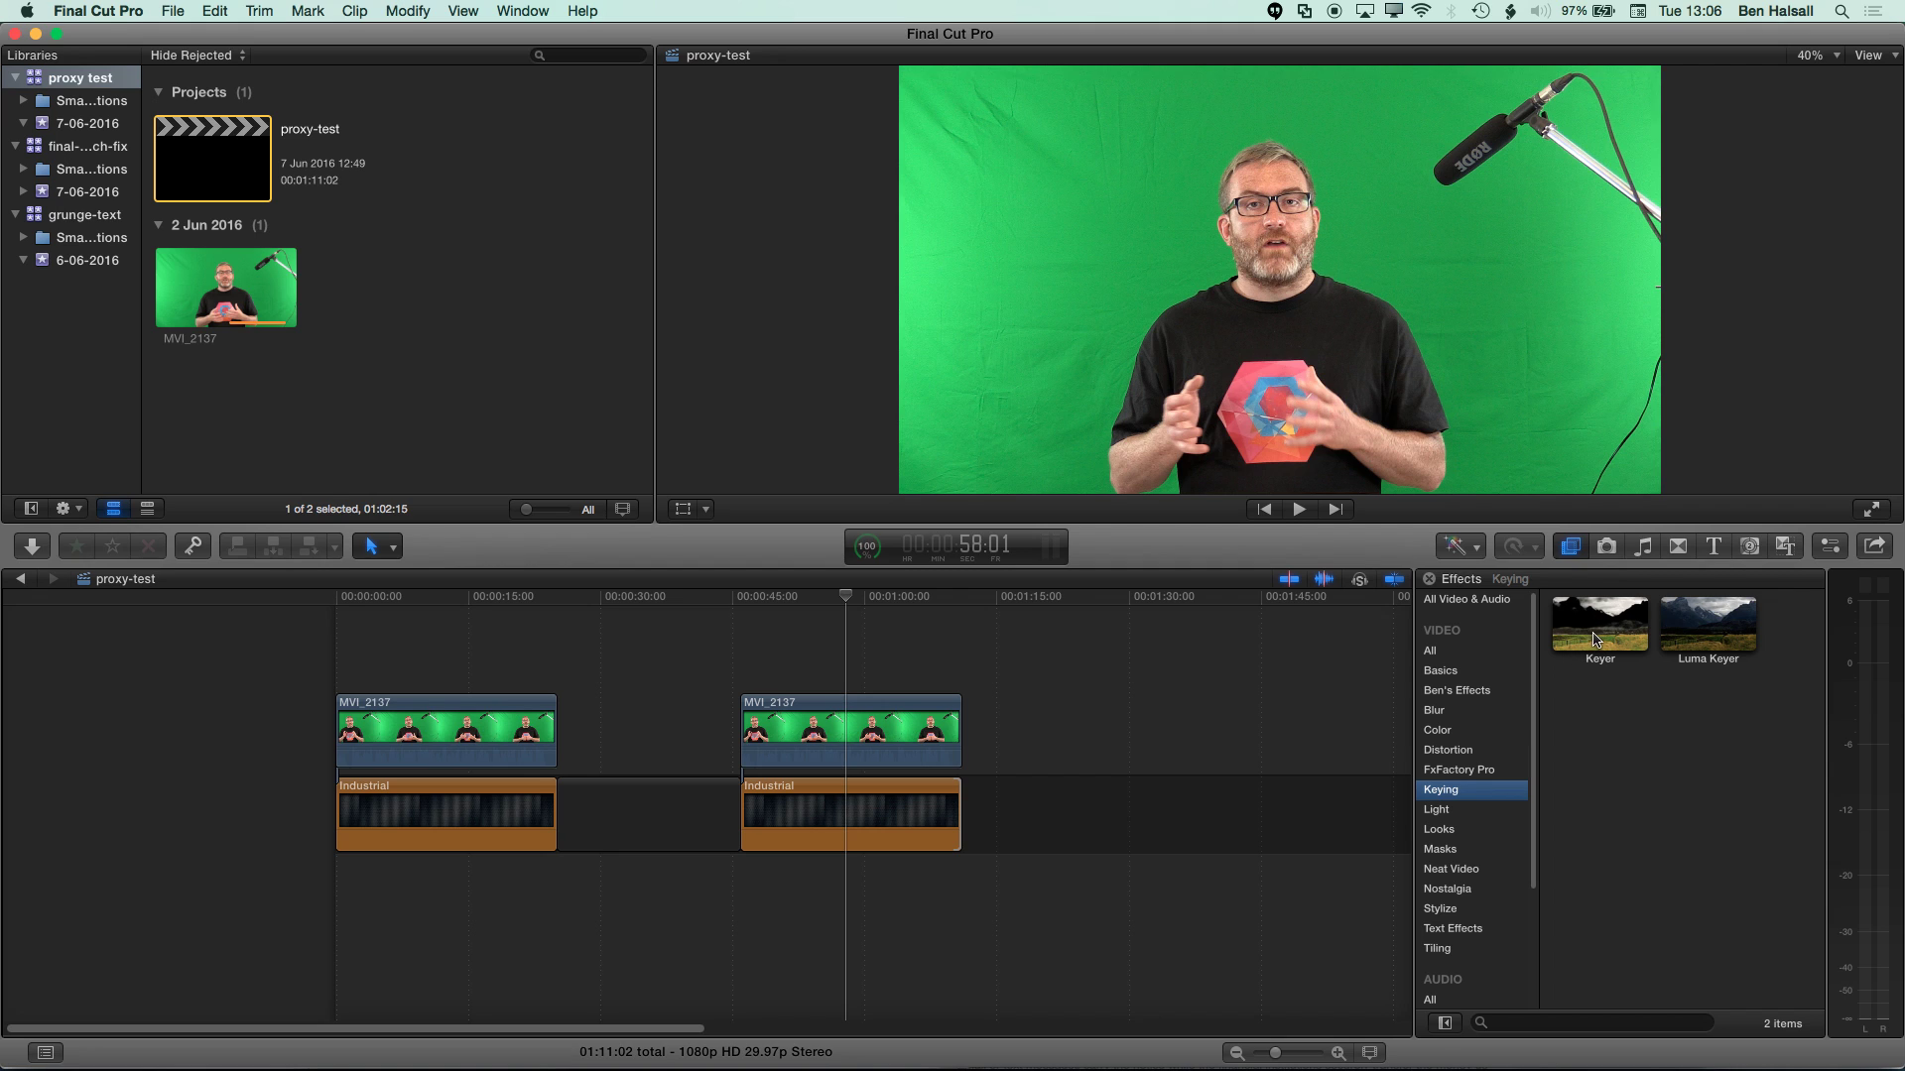
drag(1595, 639, 913, 739)
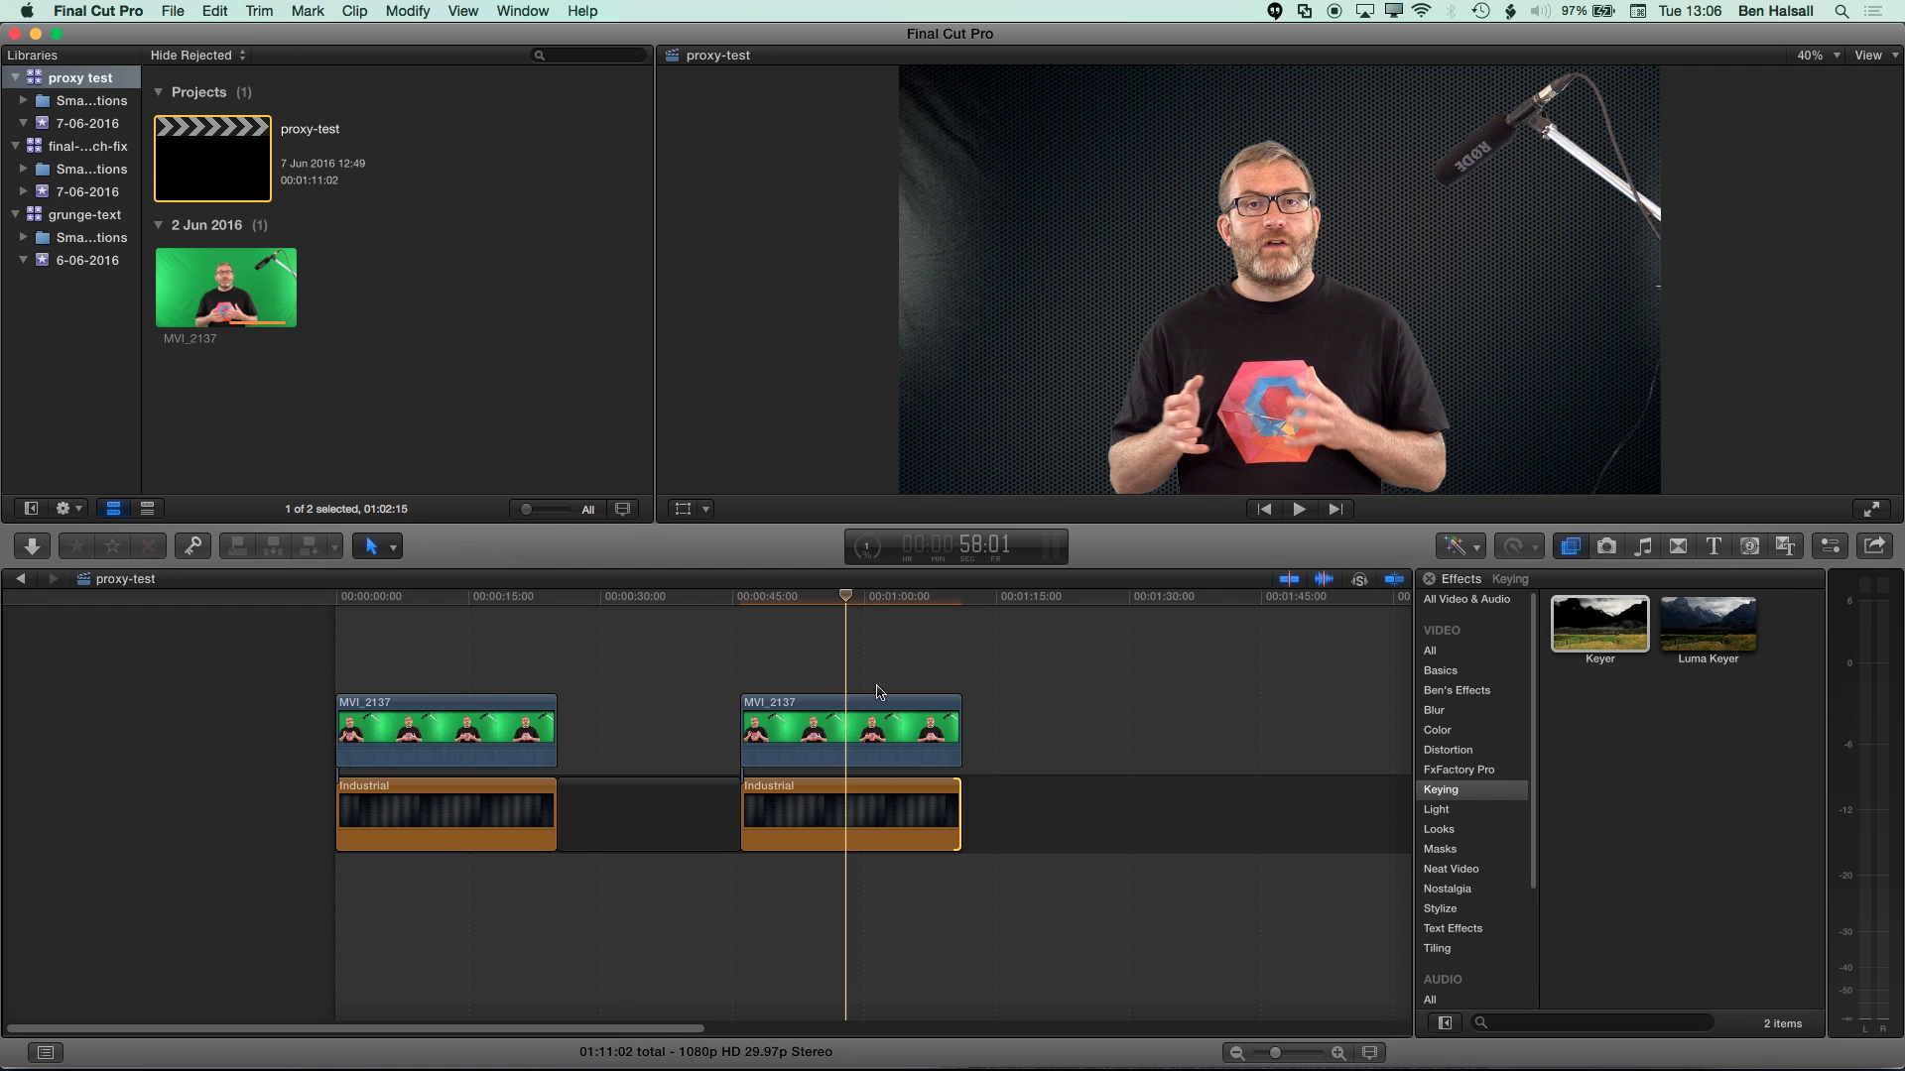
click(865, 729)
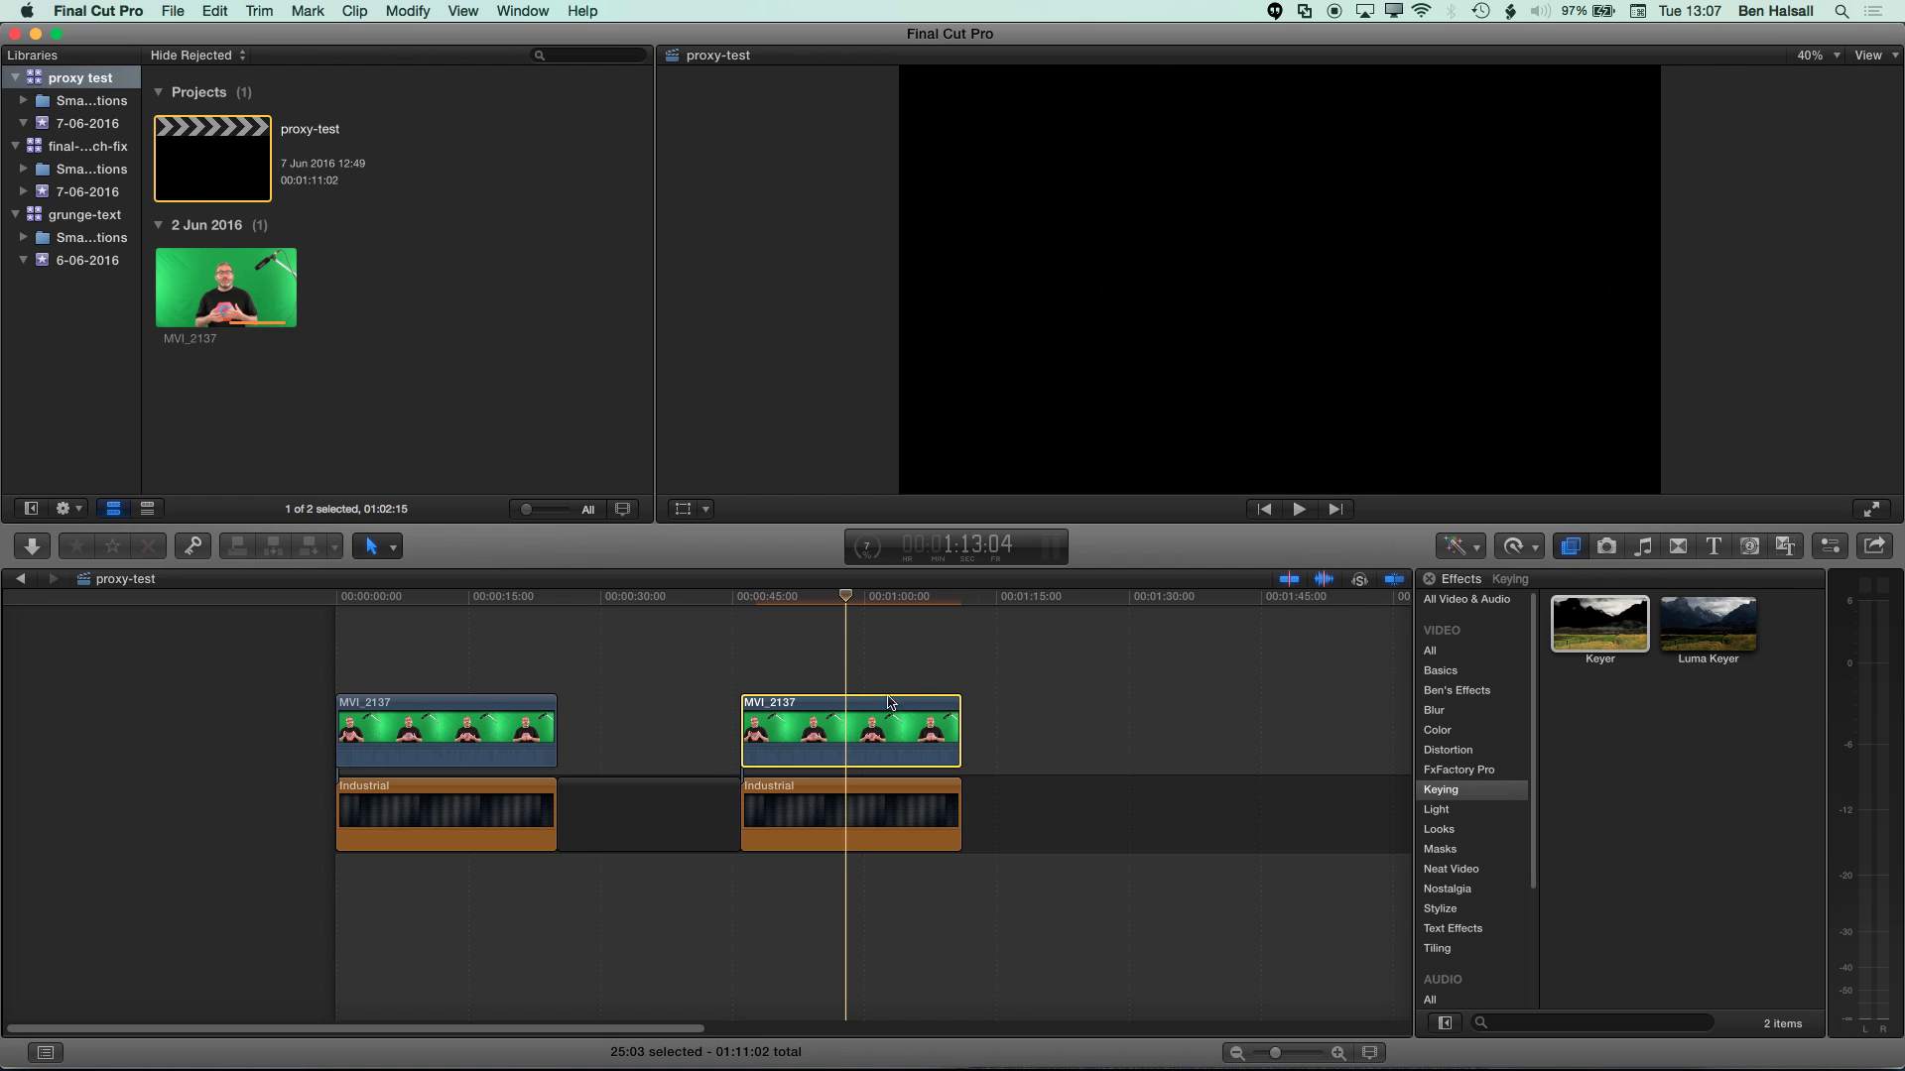
click(848, 597)
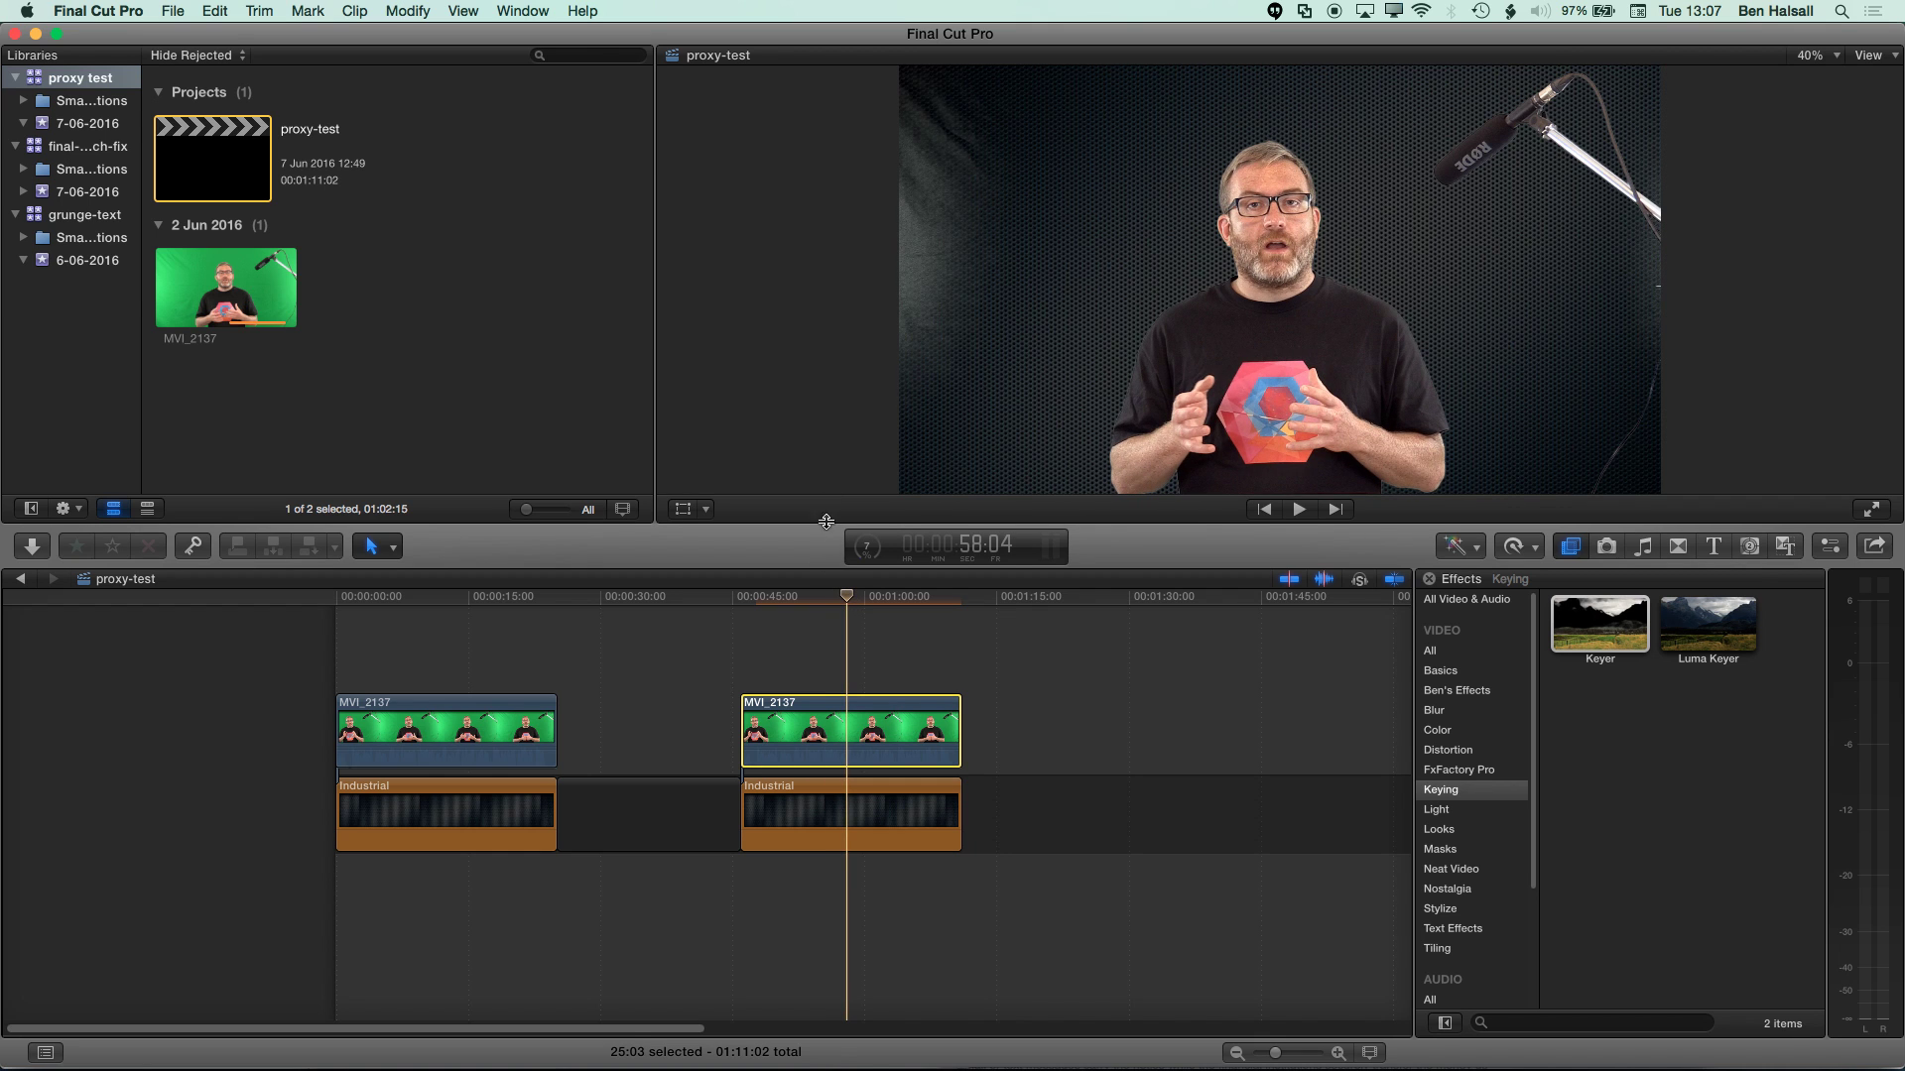
- Show the Inspector, expand the Keyer settings, and start Sample Color under Refine Key
click(526, 11)
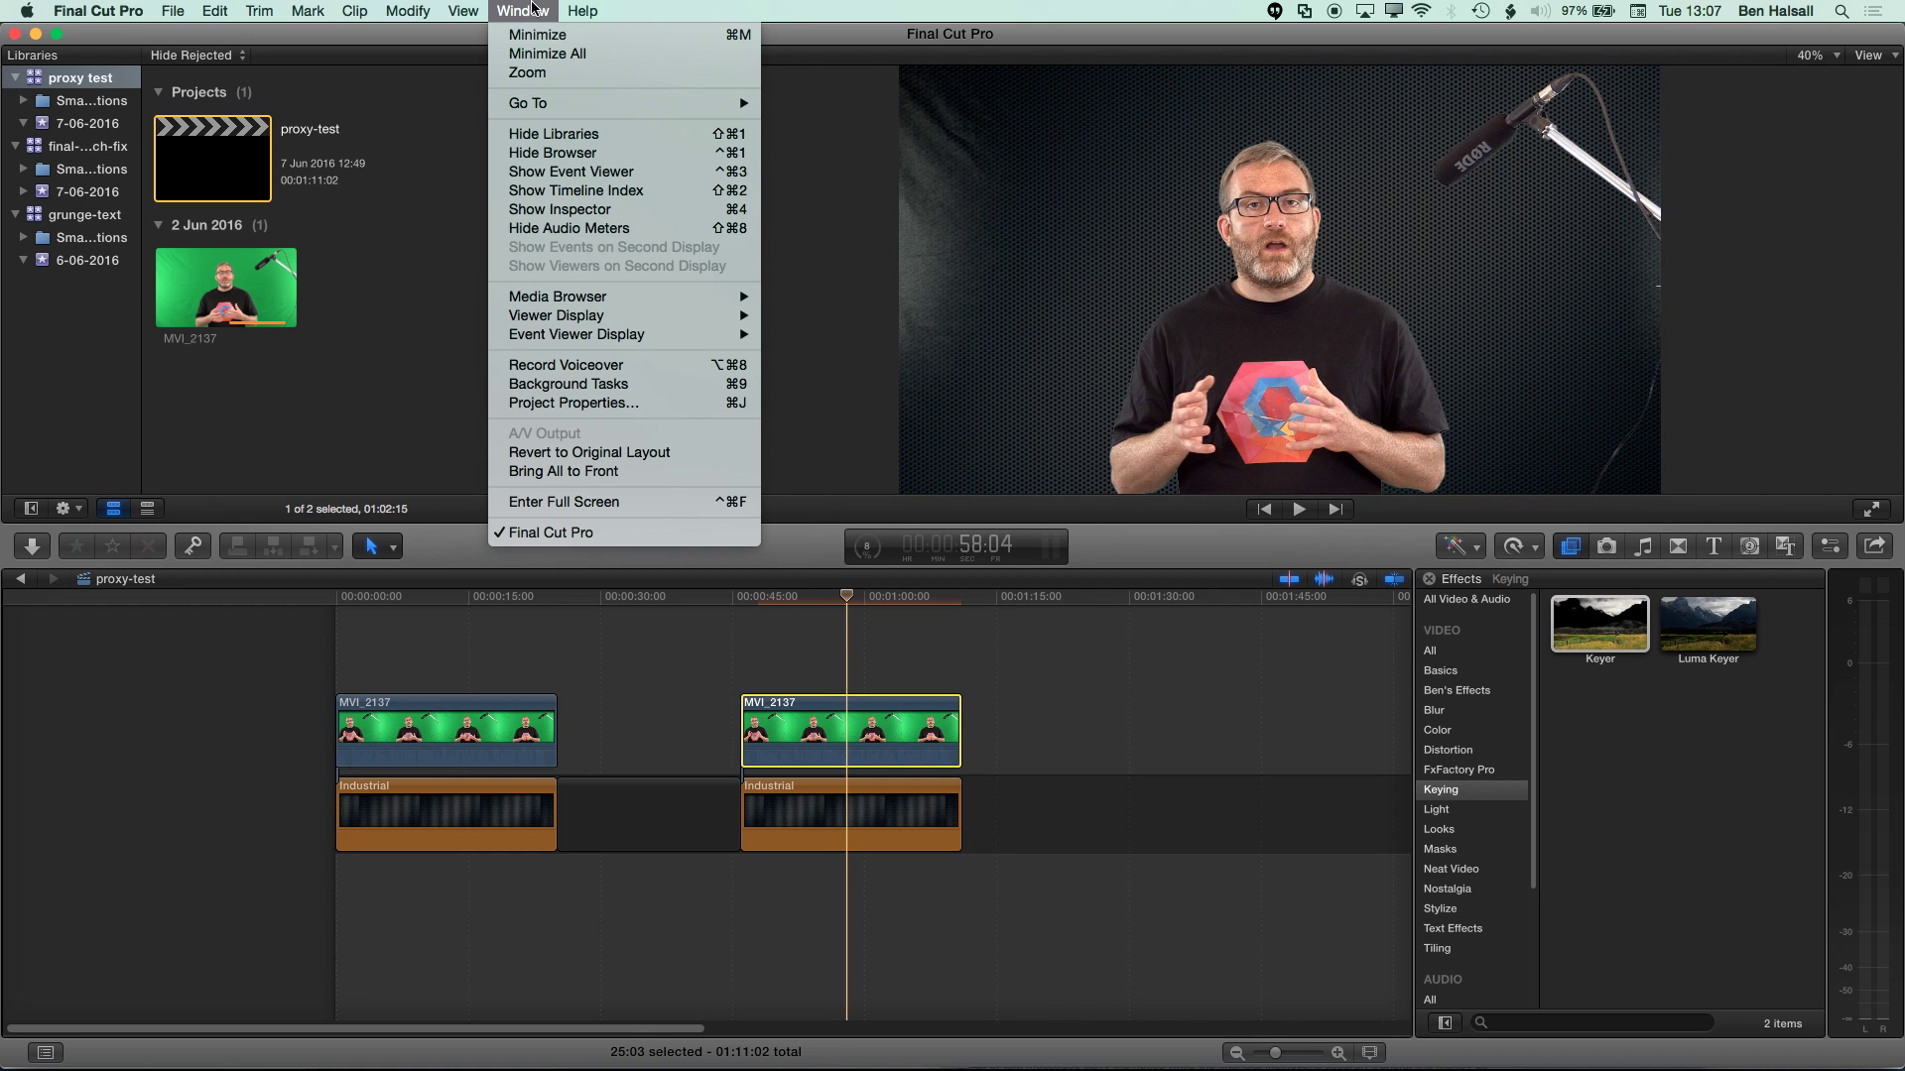
click(620, 210)
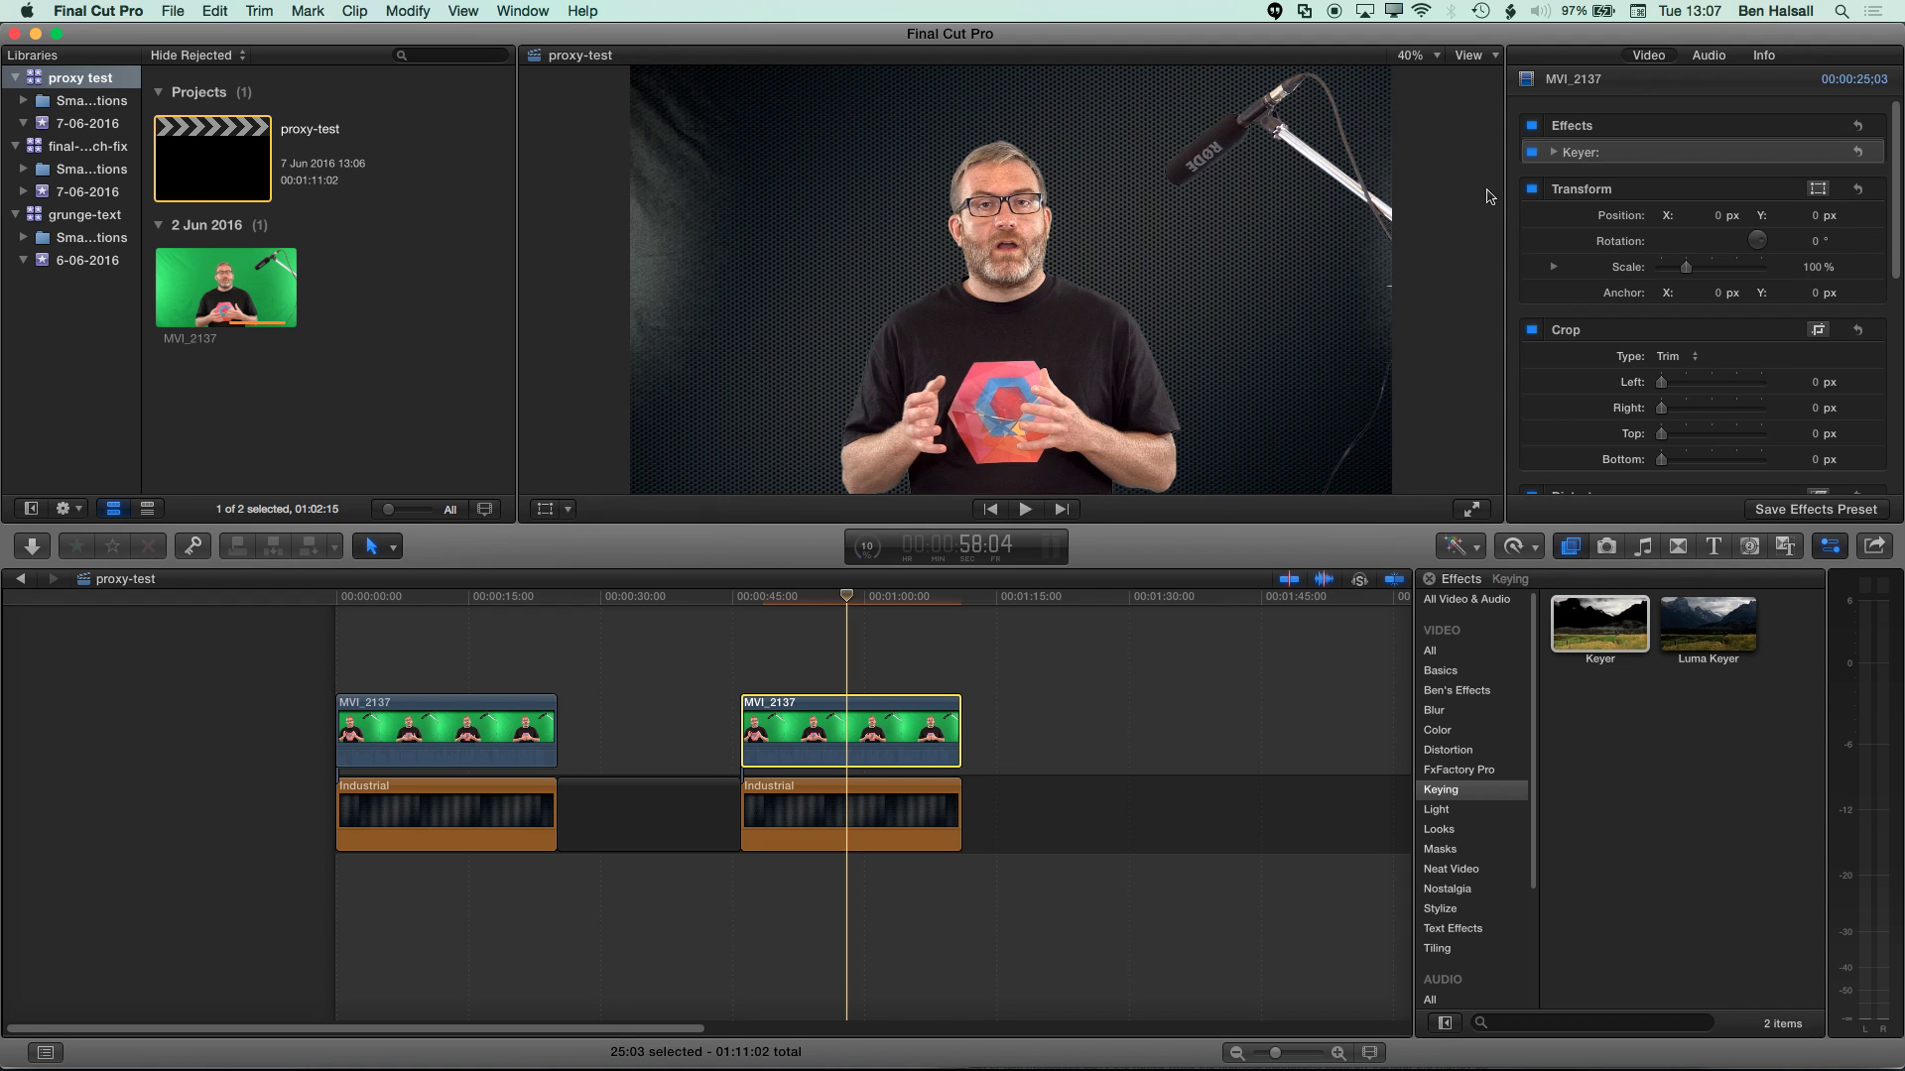
click(1555, 152)
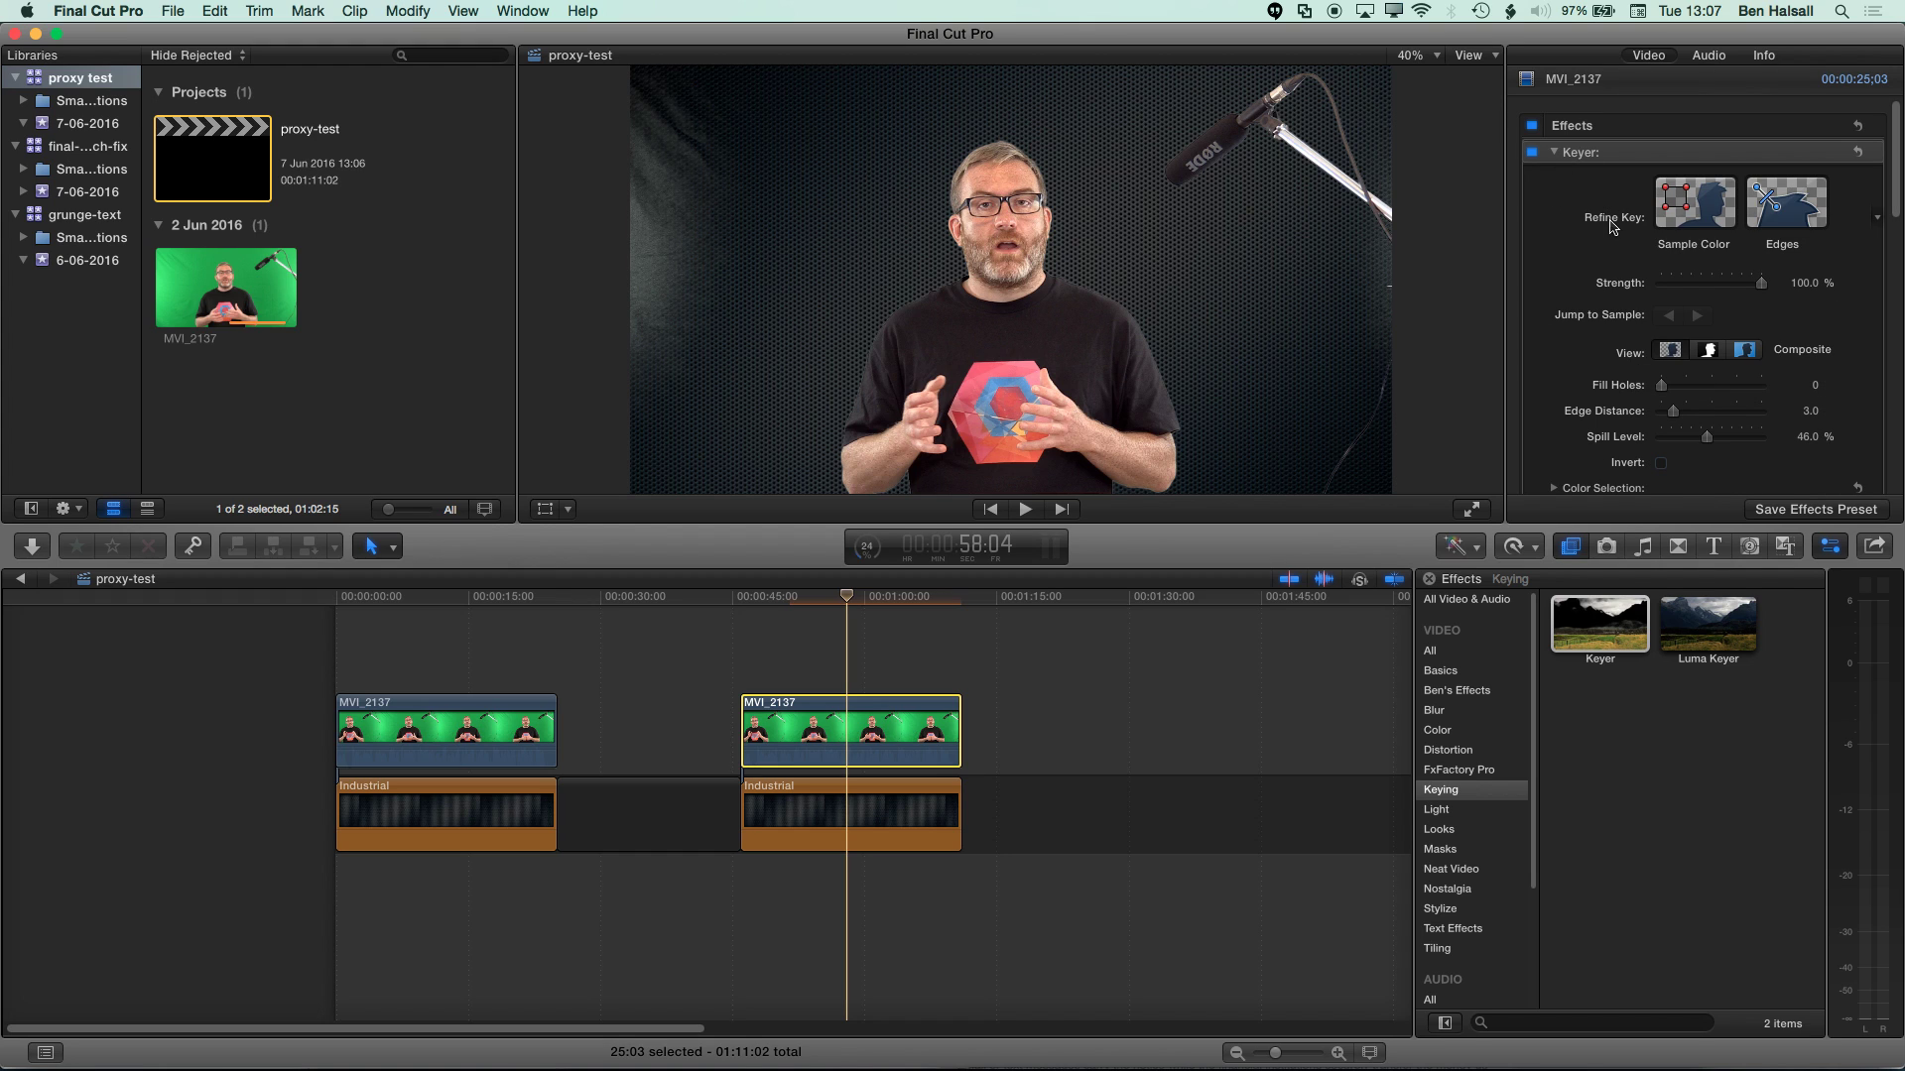
click(1691, 209)
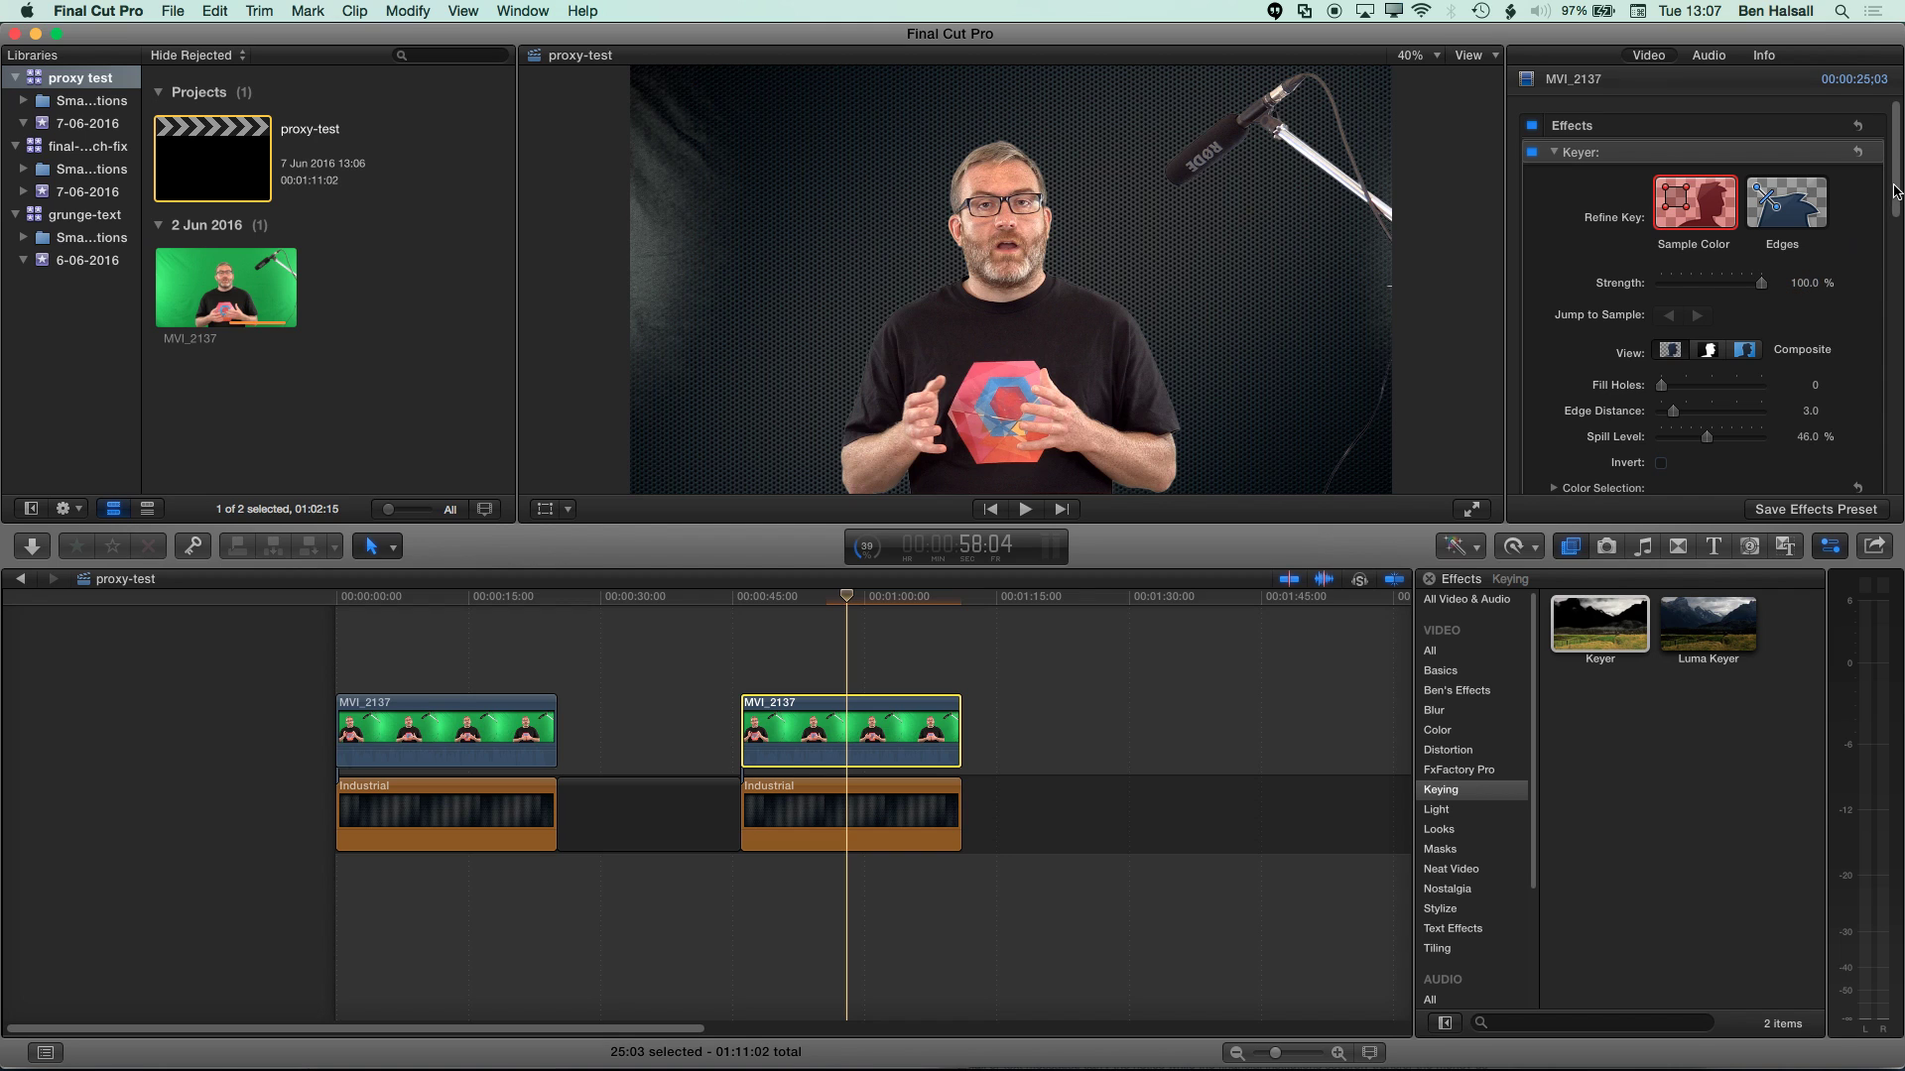
scroll(1896, 187, down, 5)
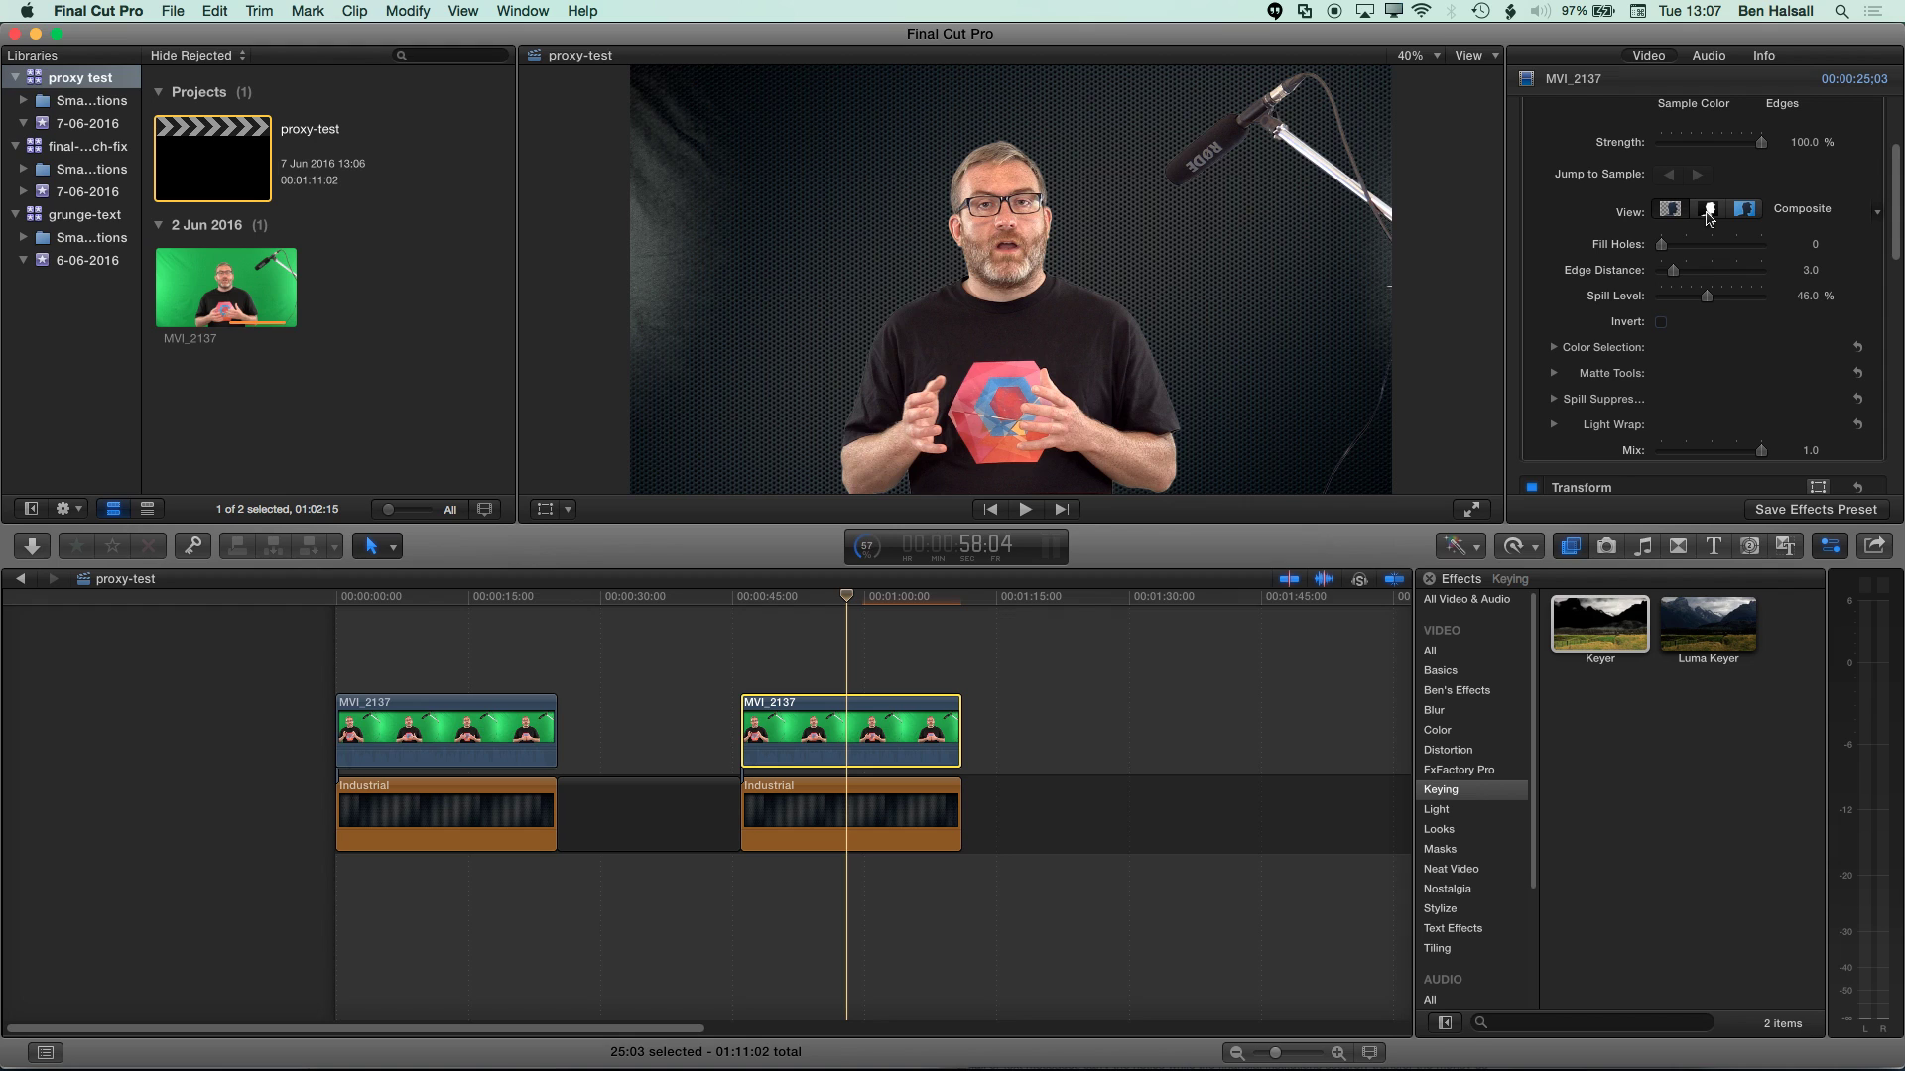
- Switch the Keyer to Matte view, zoom the viewer to 100%, and pan to the presenter's head
click(1709, 209)
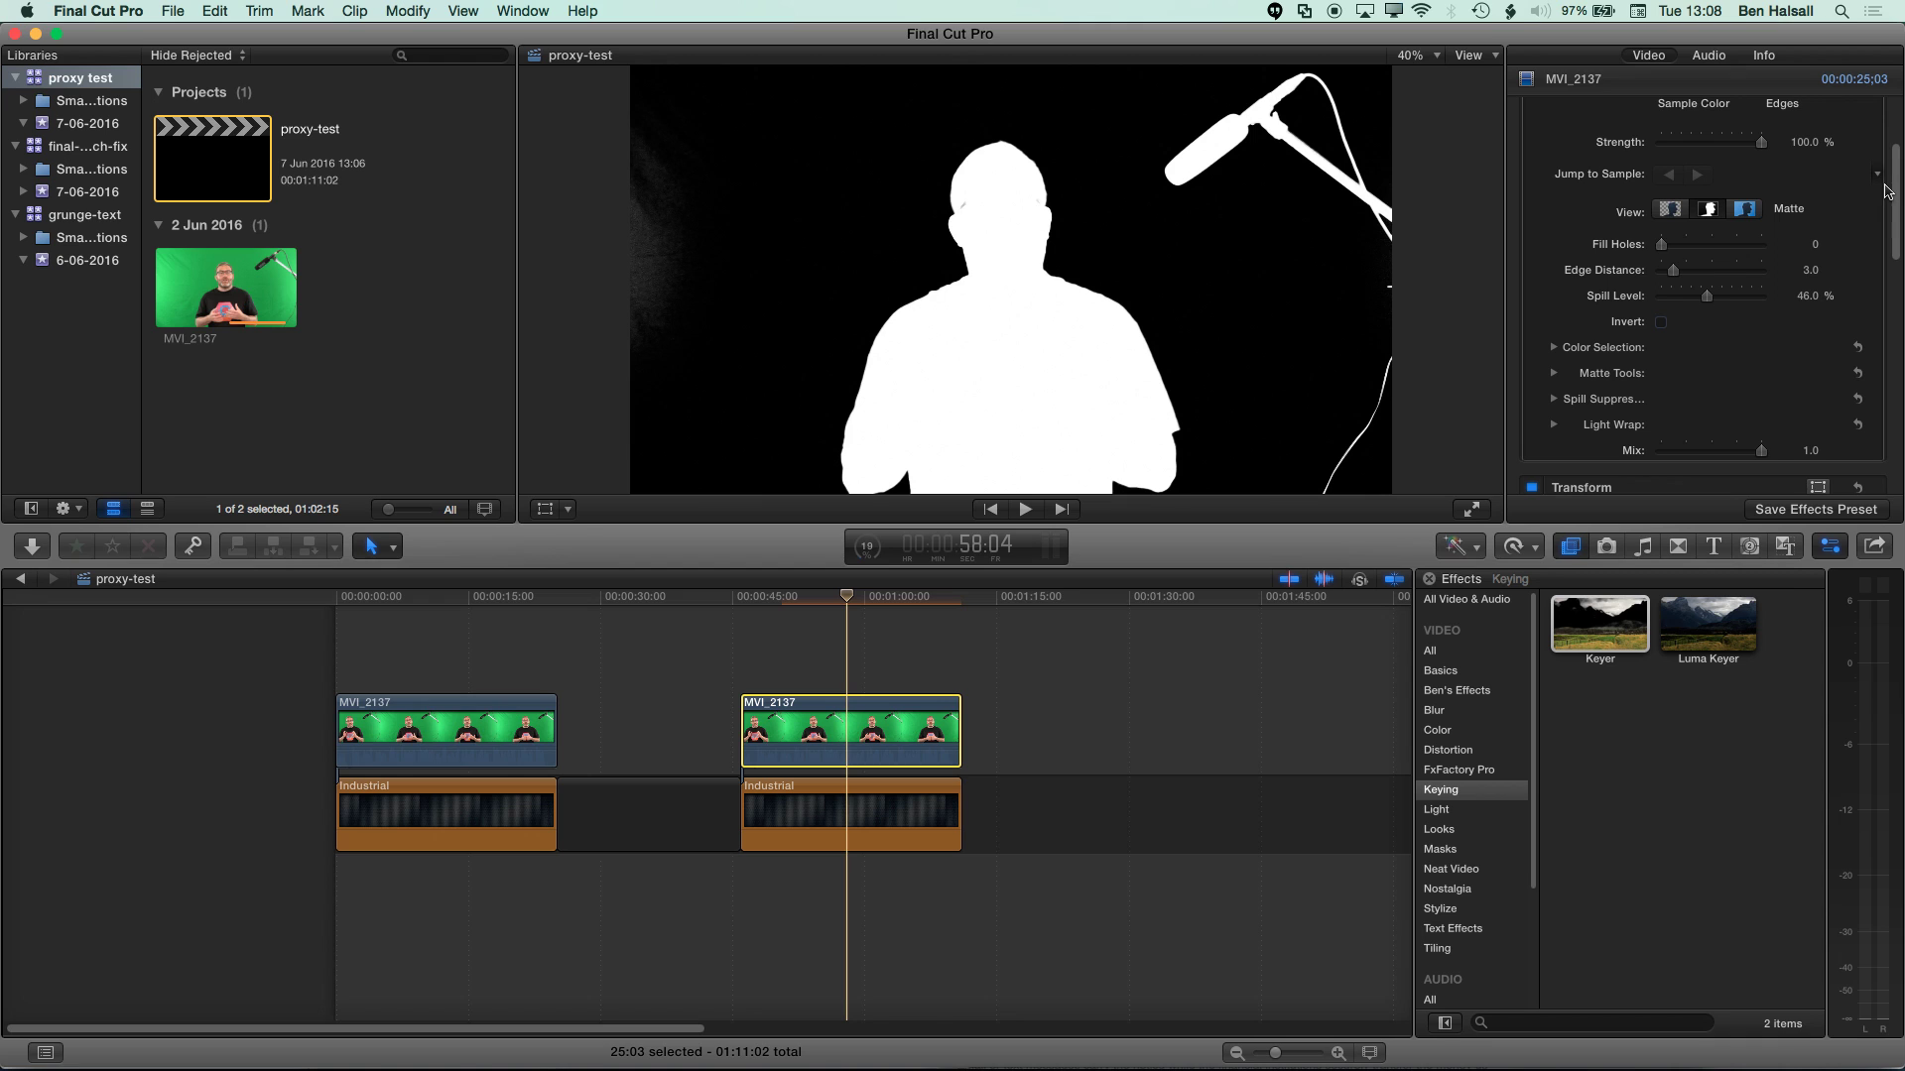
drag(1895, 188, 1896, 203)
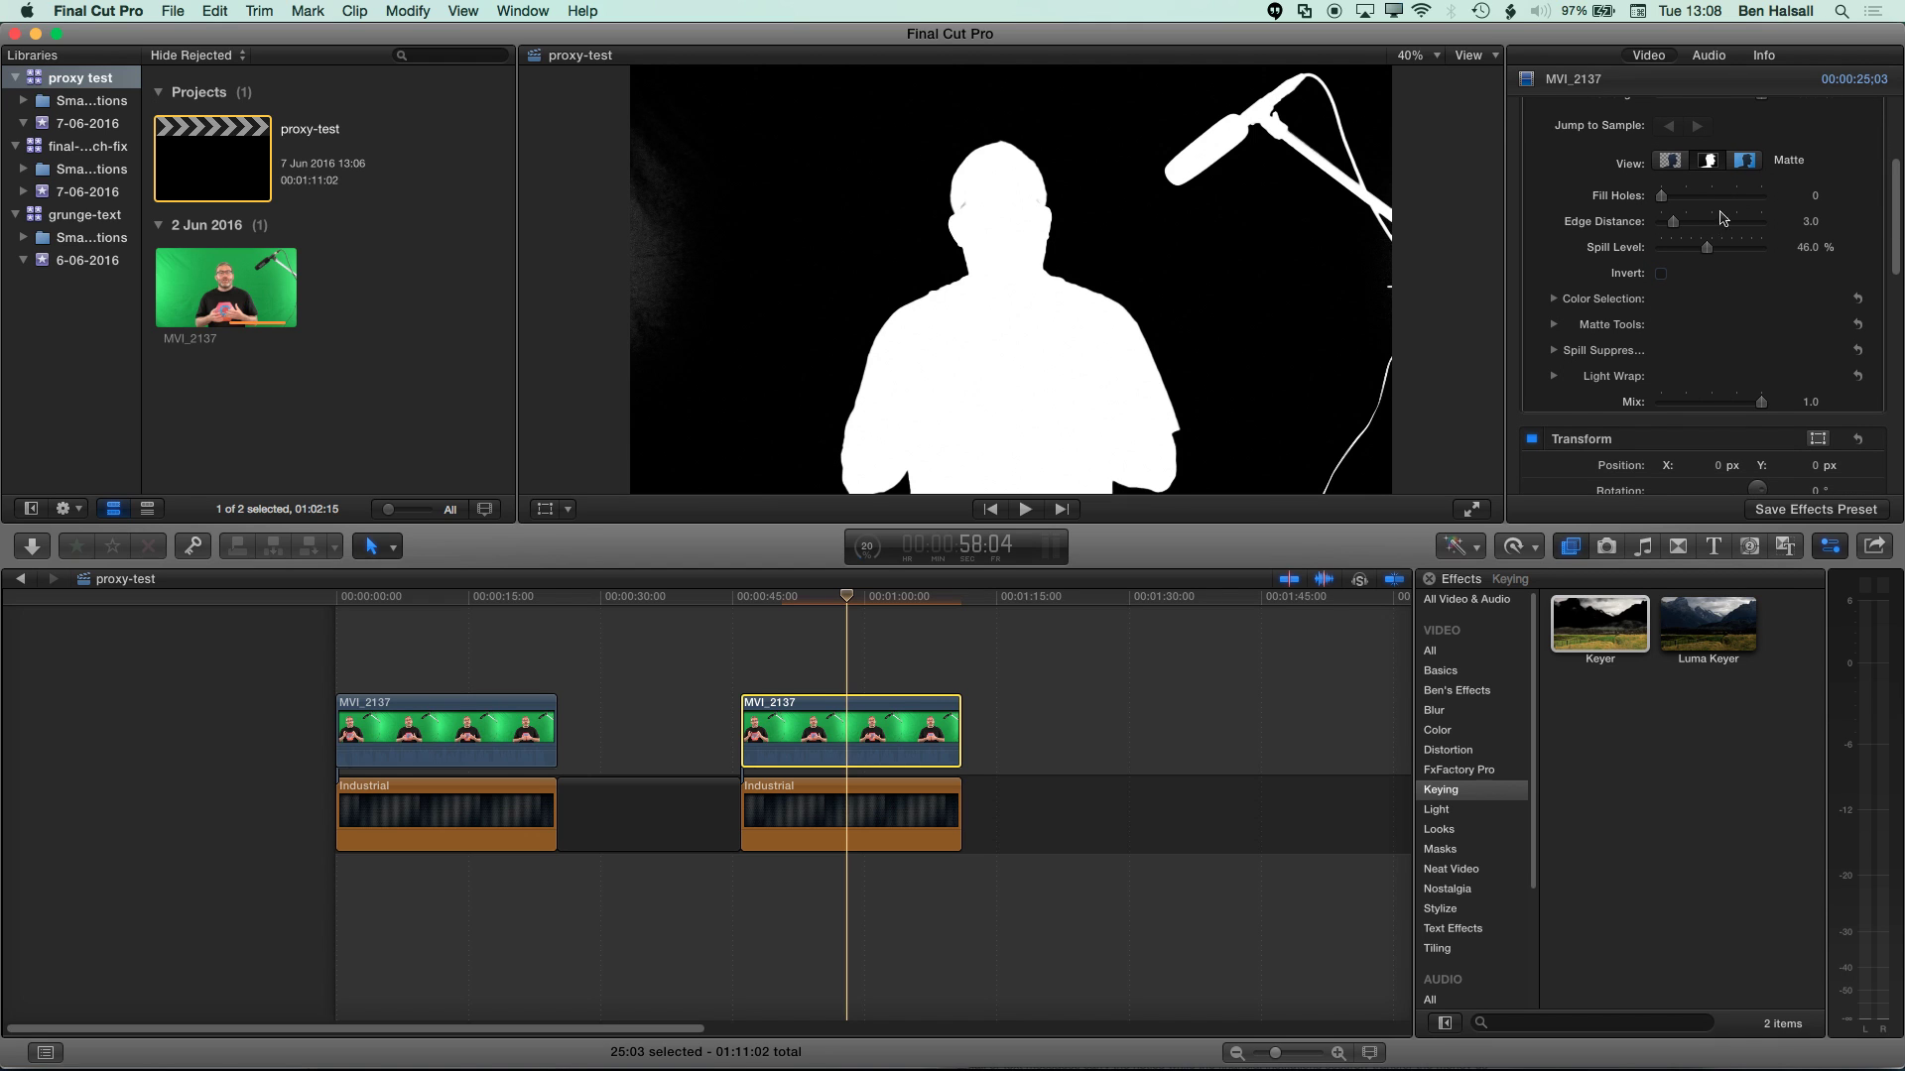
scroll(1706, 218, up, 2)
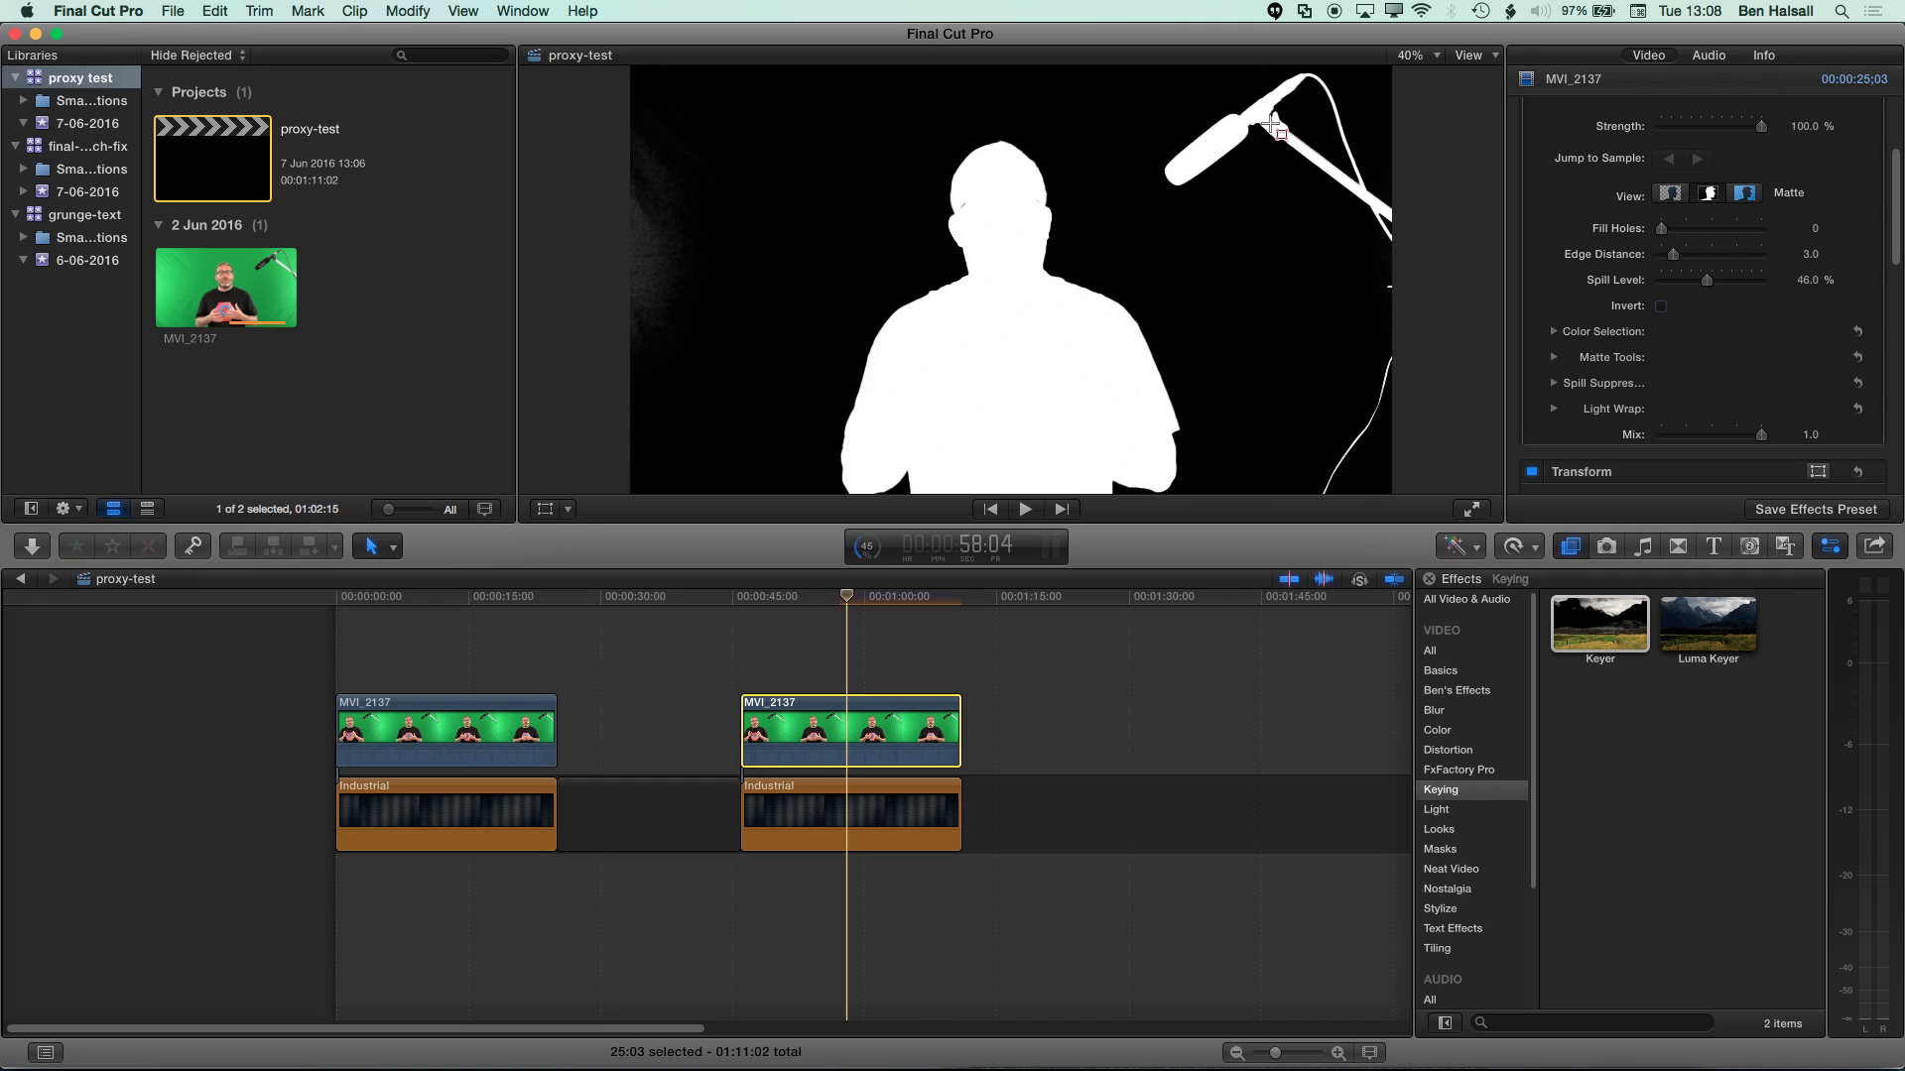
click(1417, 56)
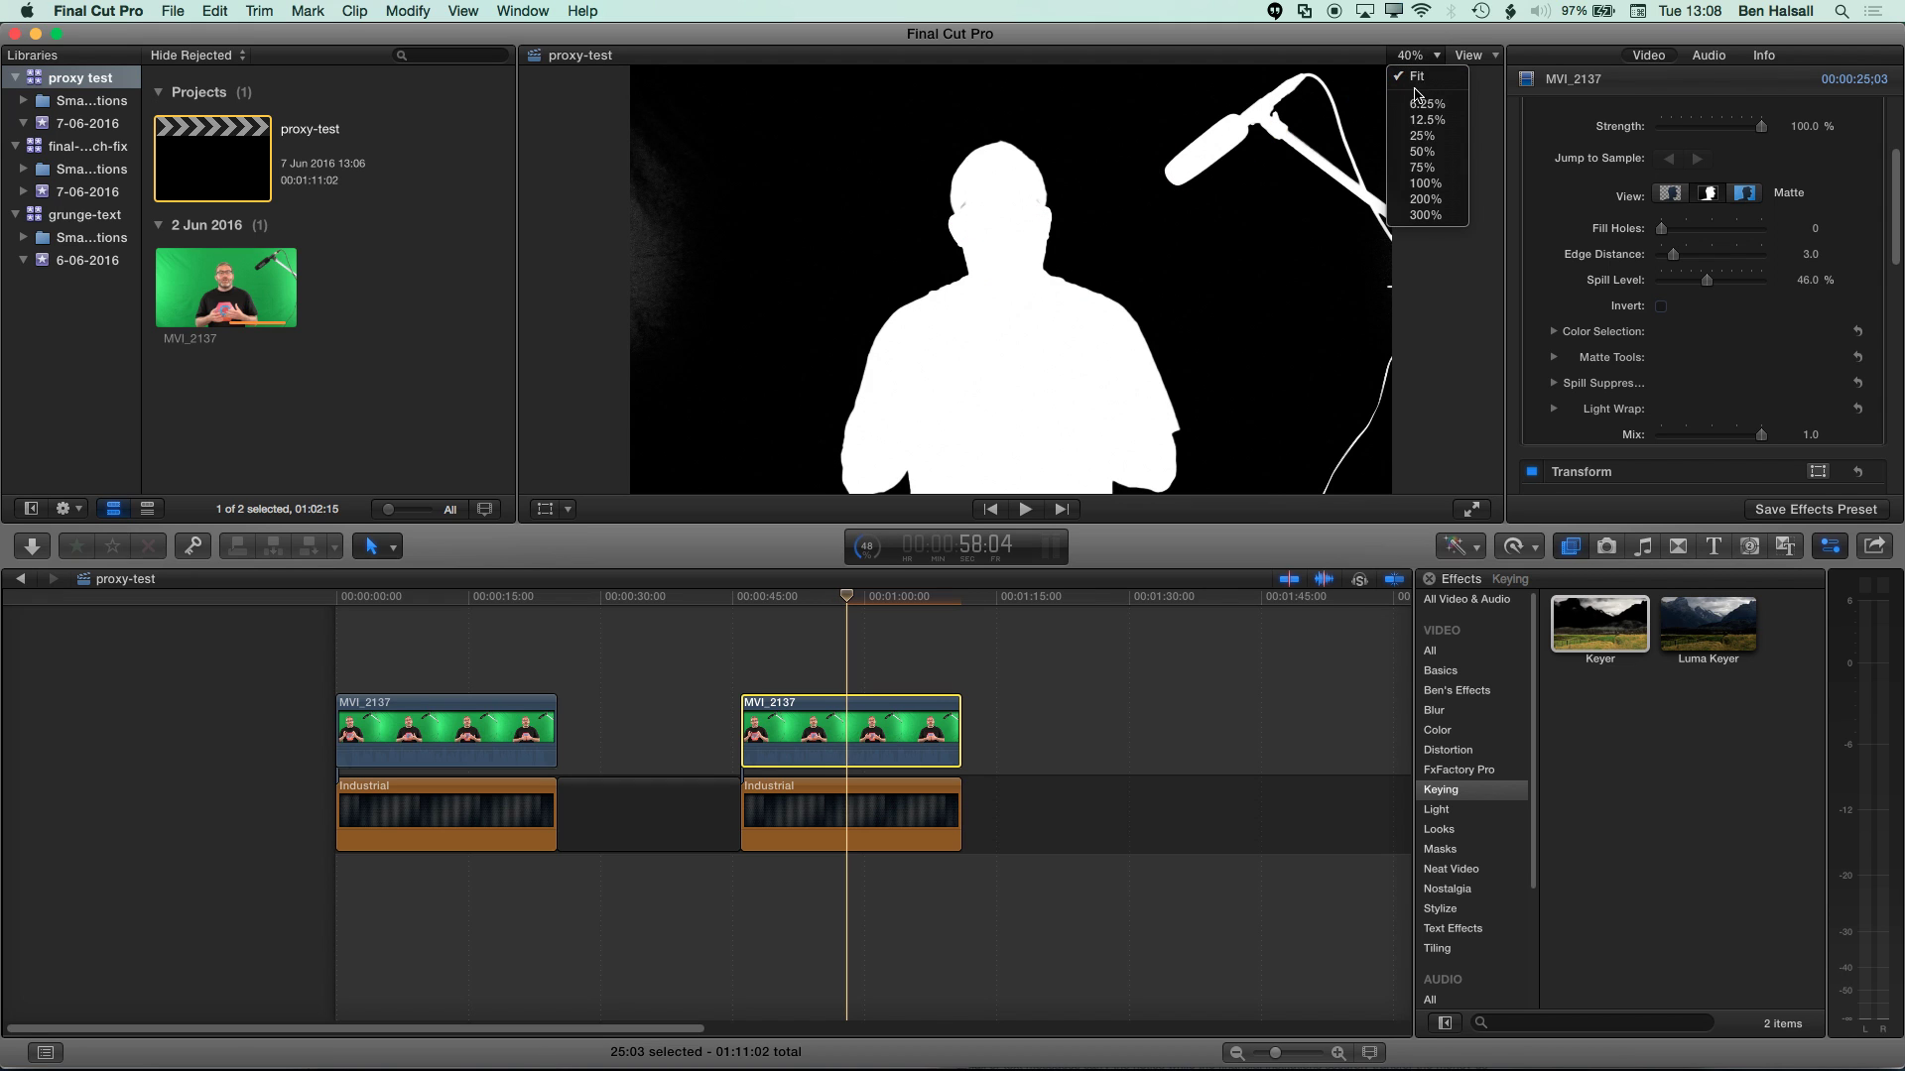
click(1417, 185)
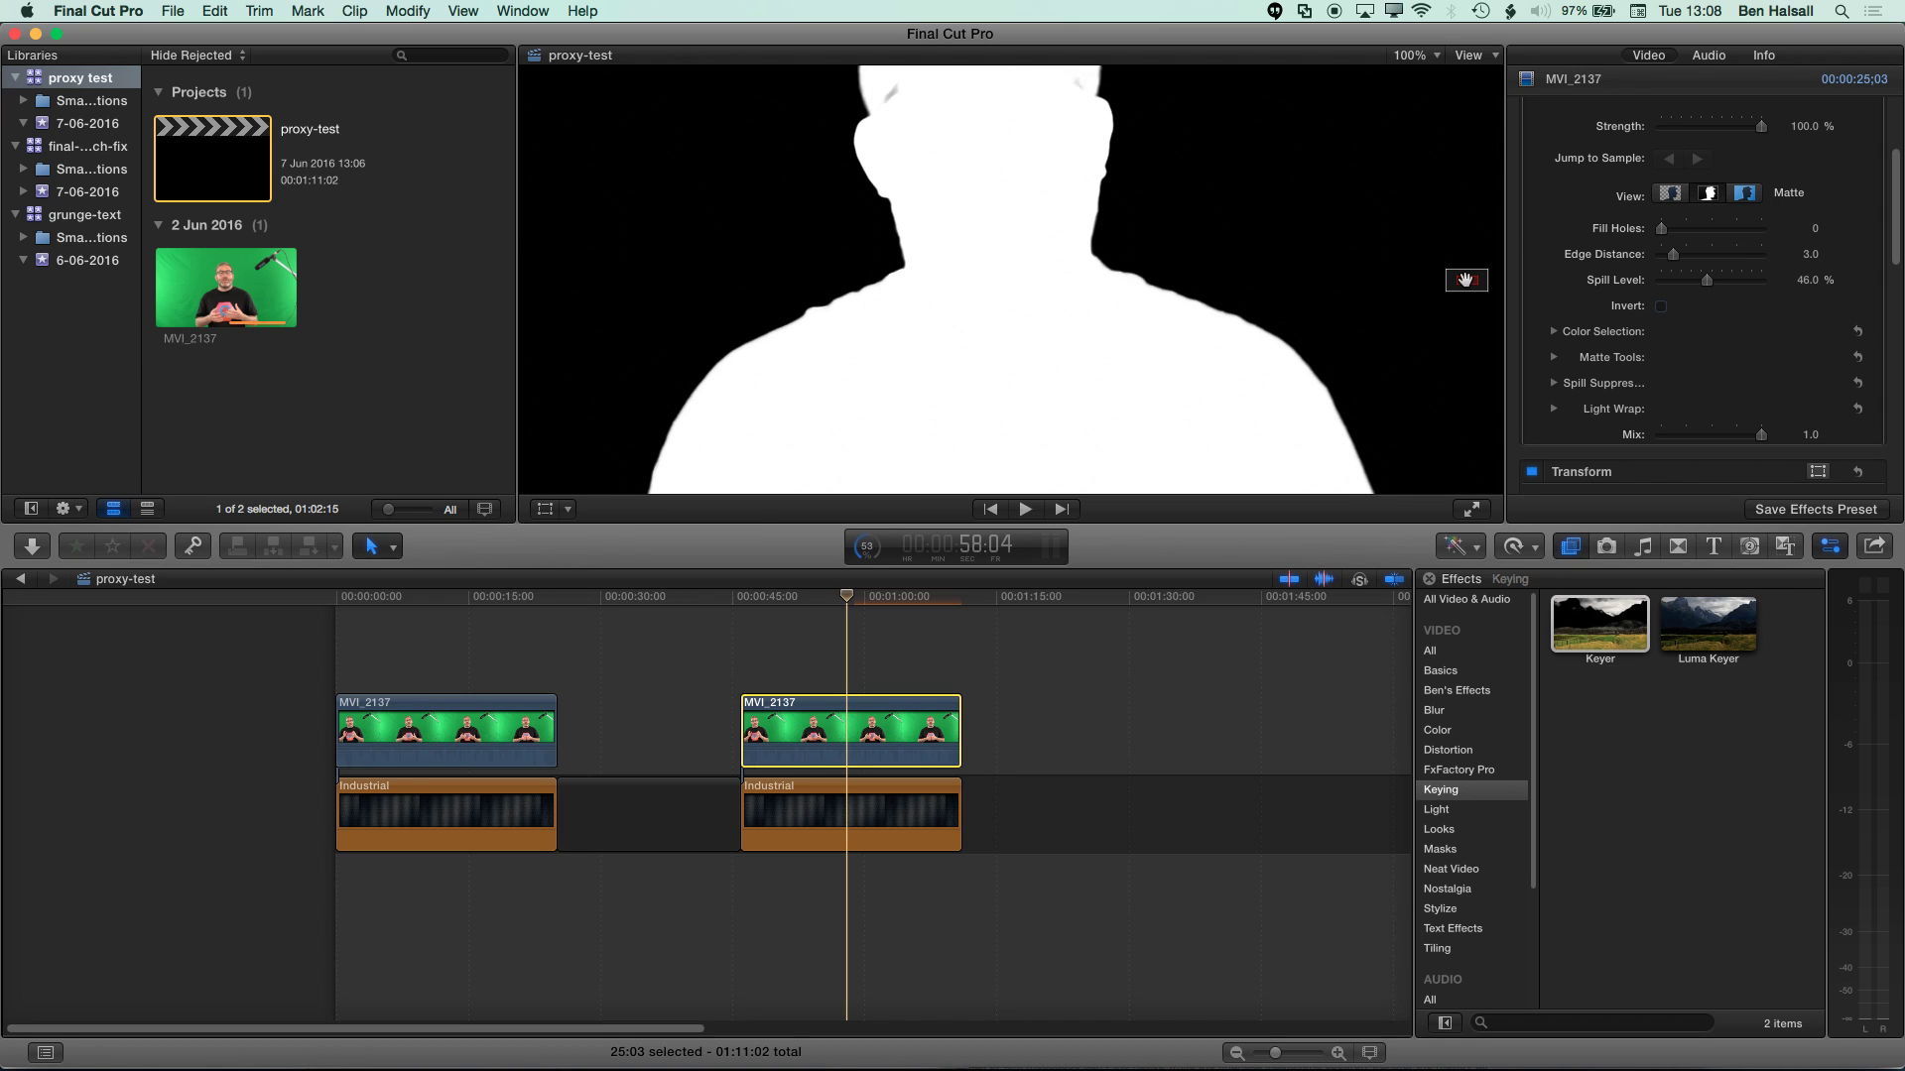
drag(1465, 280, 1469, 279)
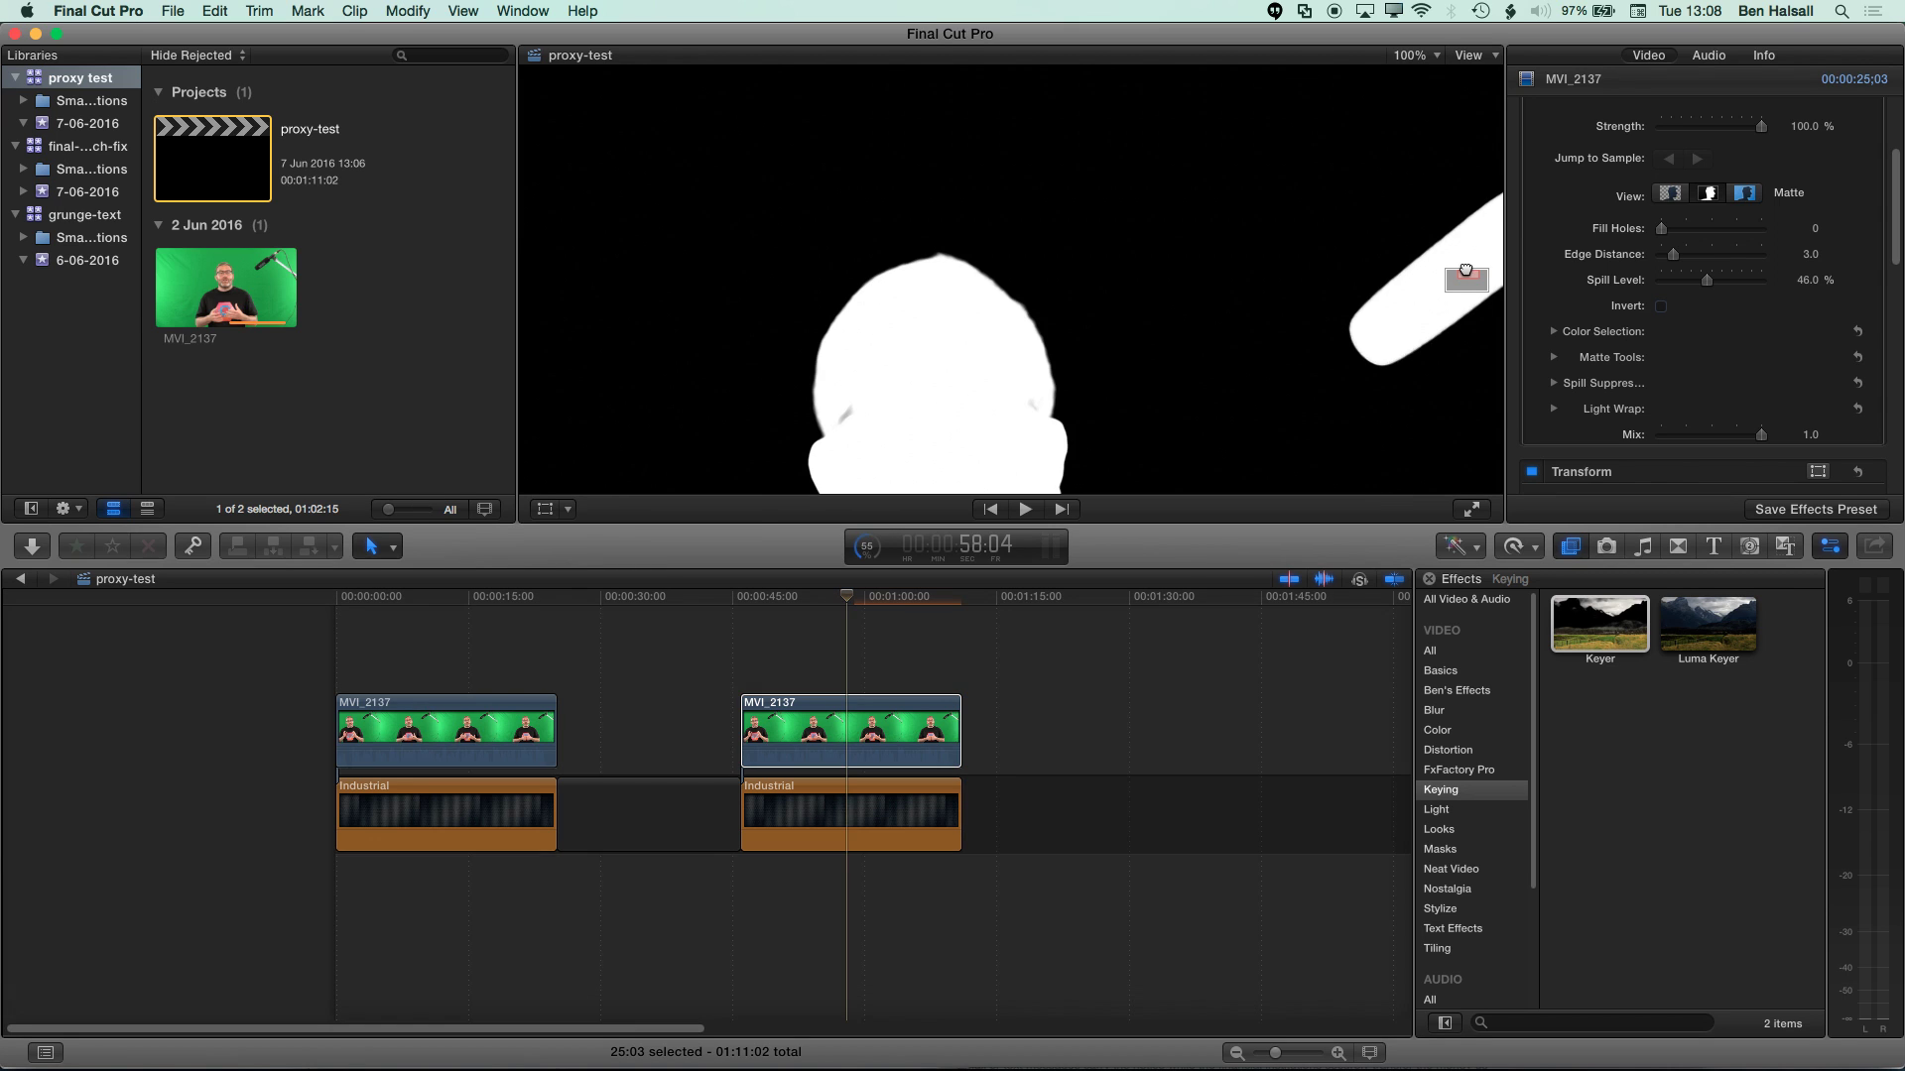
scroll(1466, 270, down, 5)
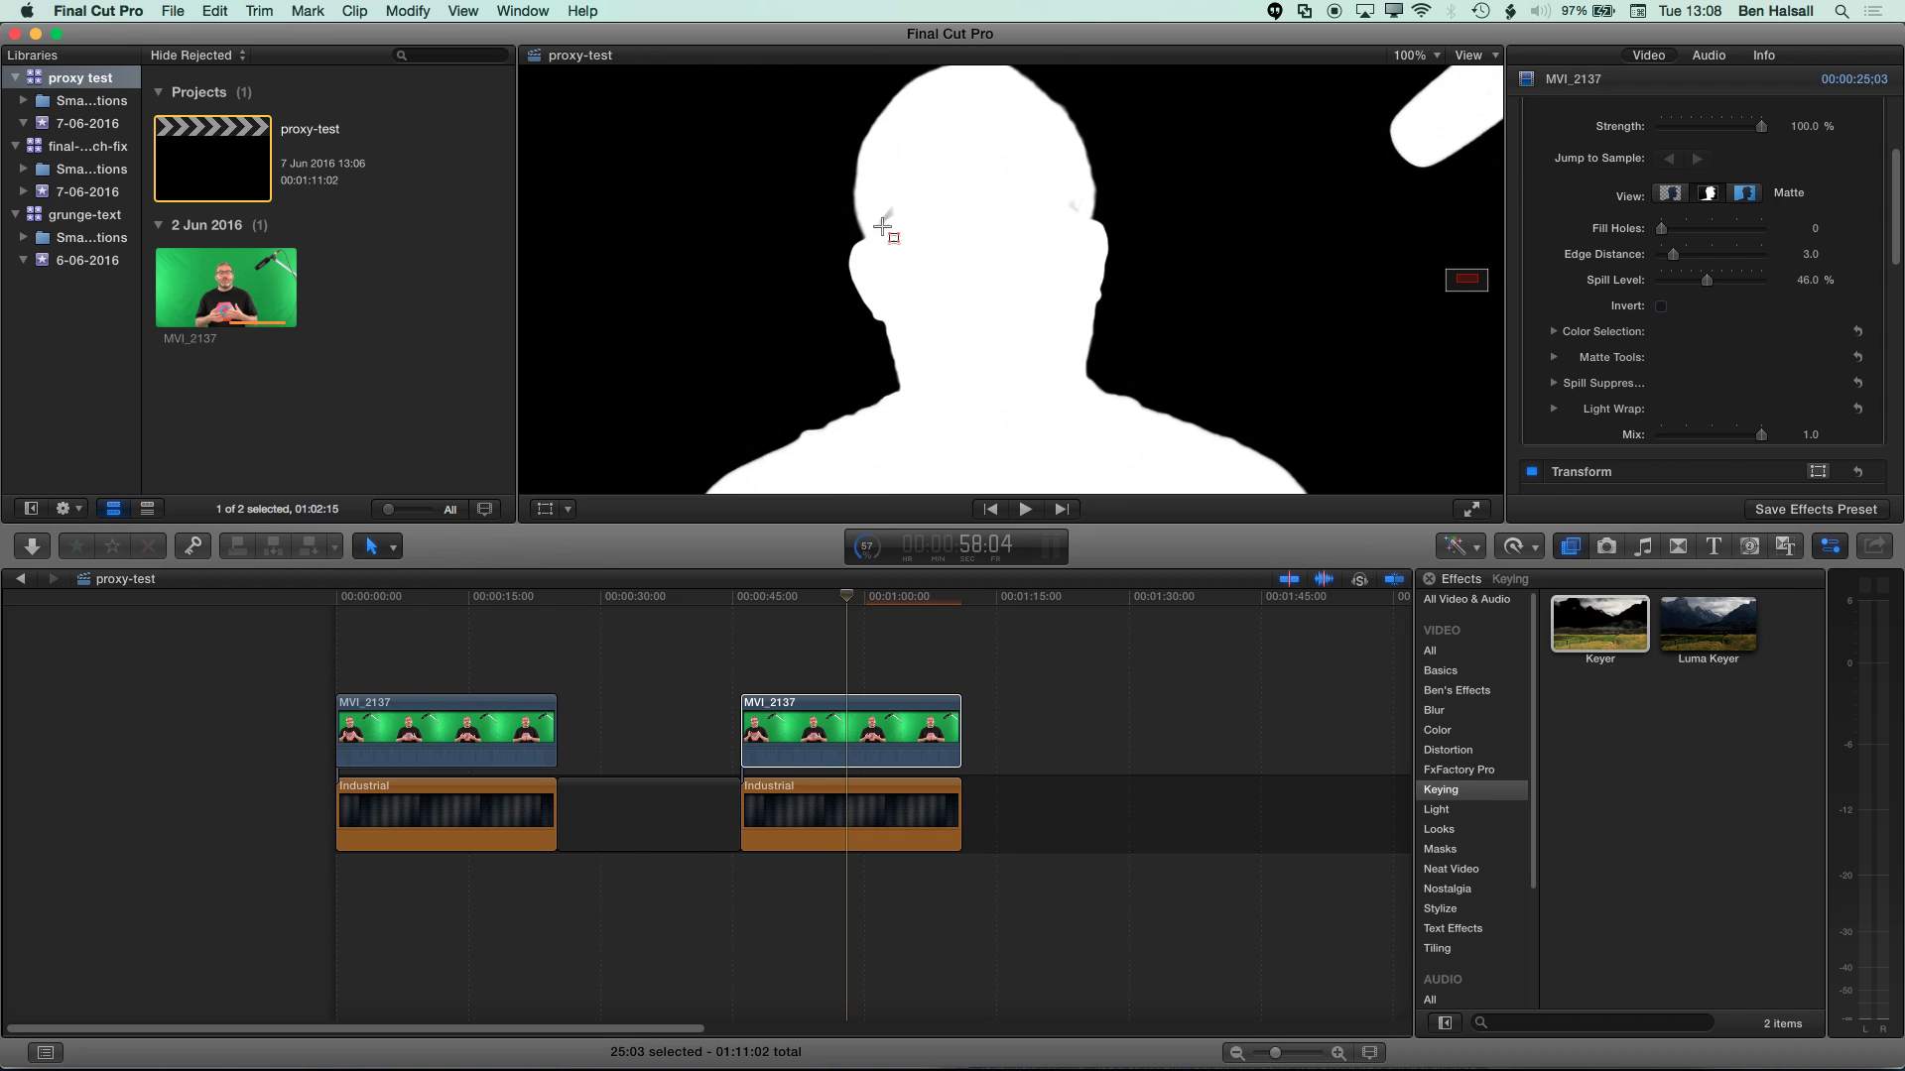
scroll(1666, 224, down, 1)
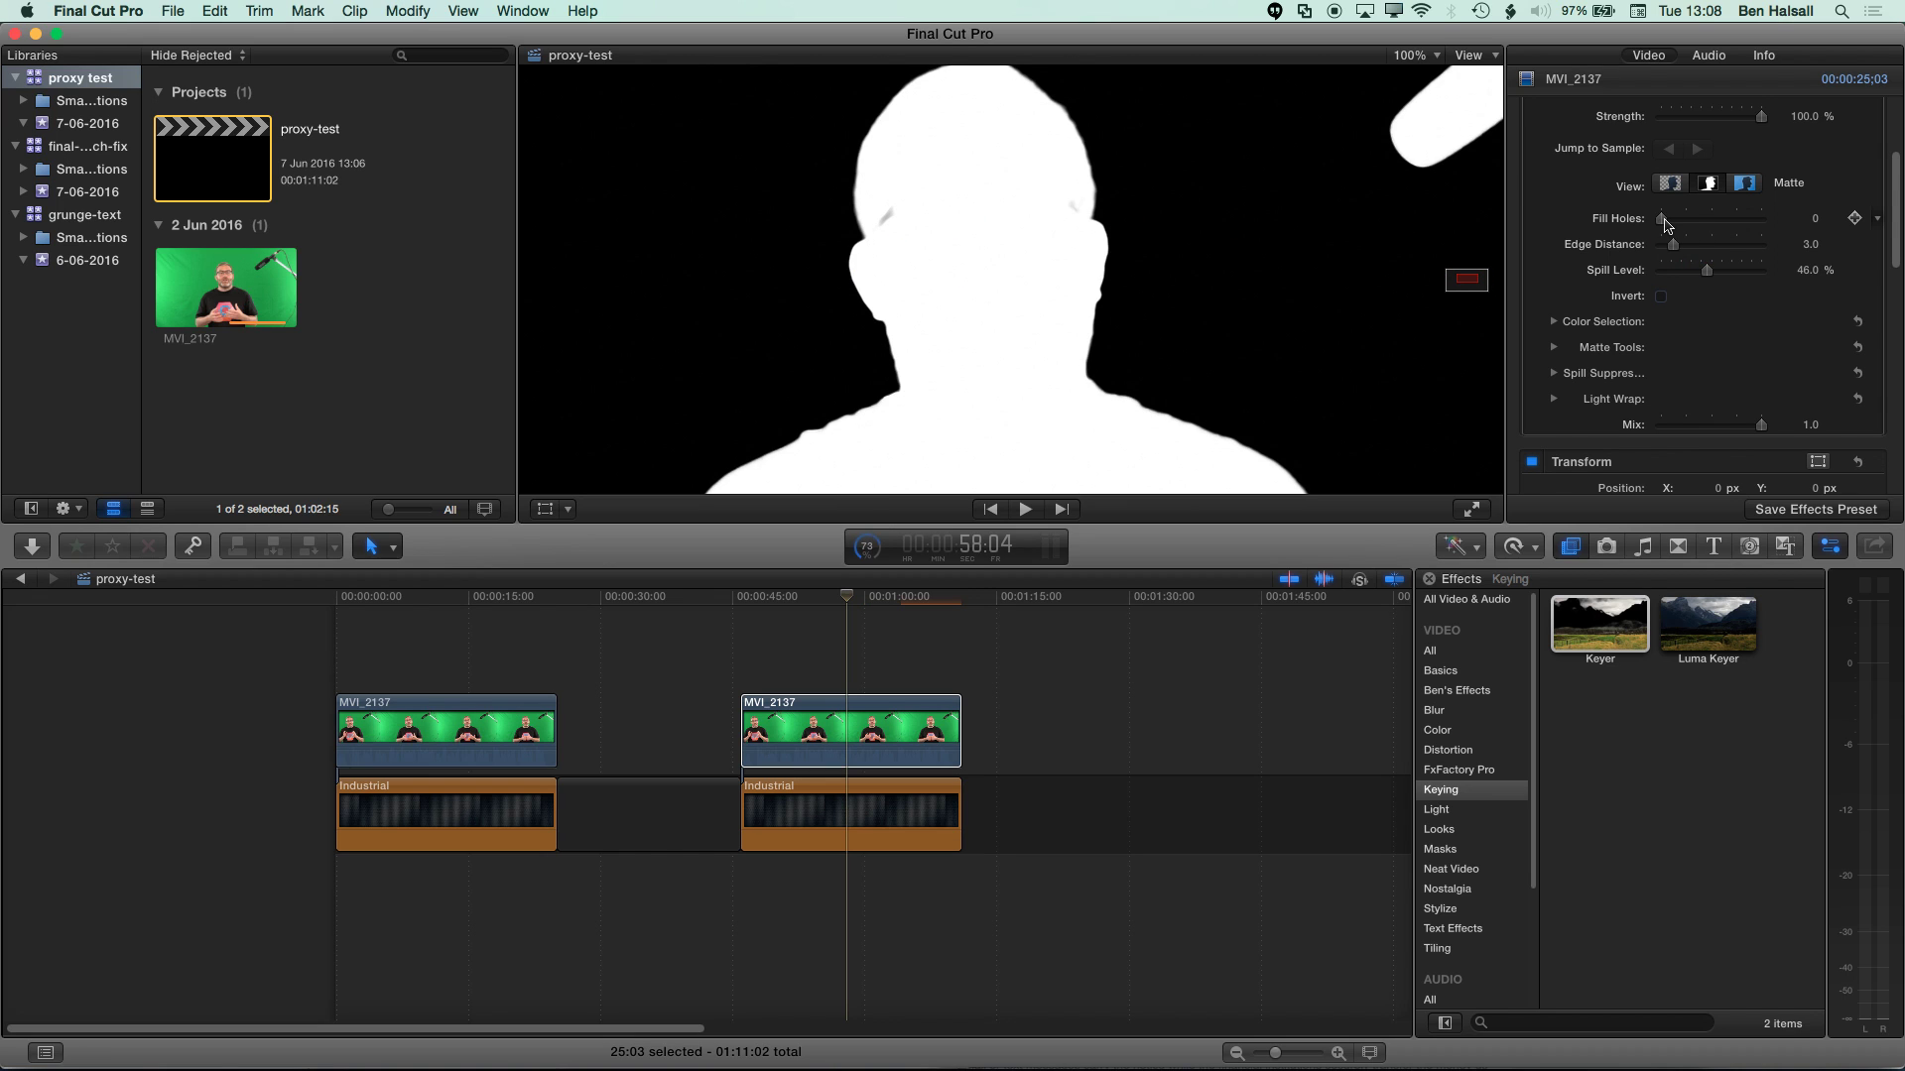
- Raise Fill Holes to 1.35, expand Matte Tools, and return to Composite view
drag(1663, 218, 1674, 223)
drag(1896, 209, 1895, 235)
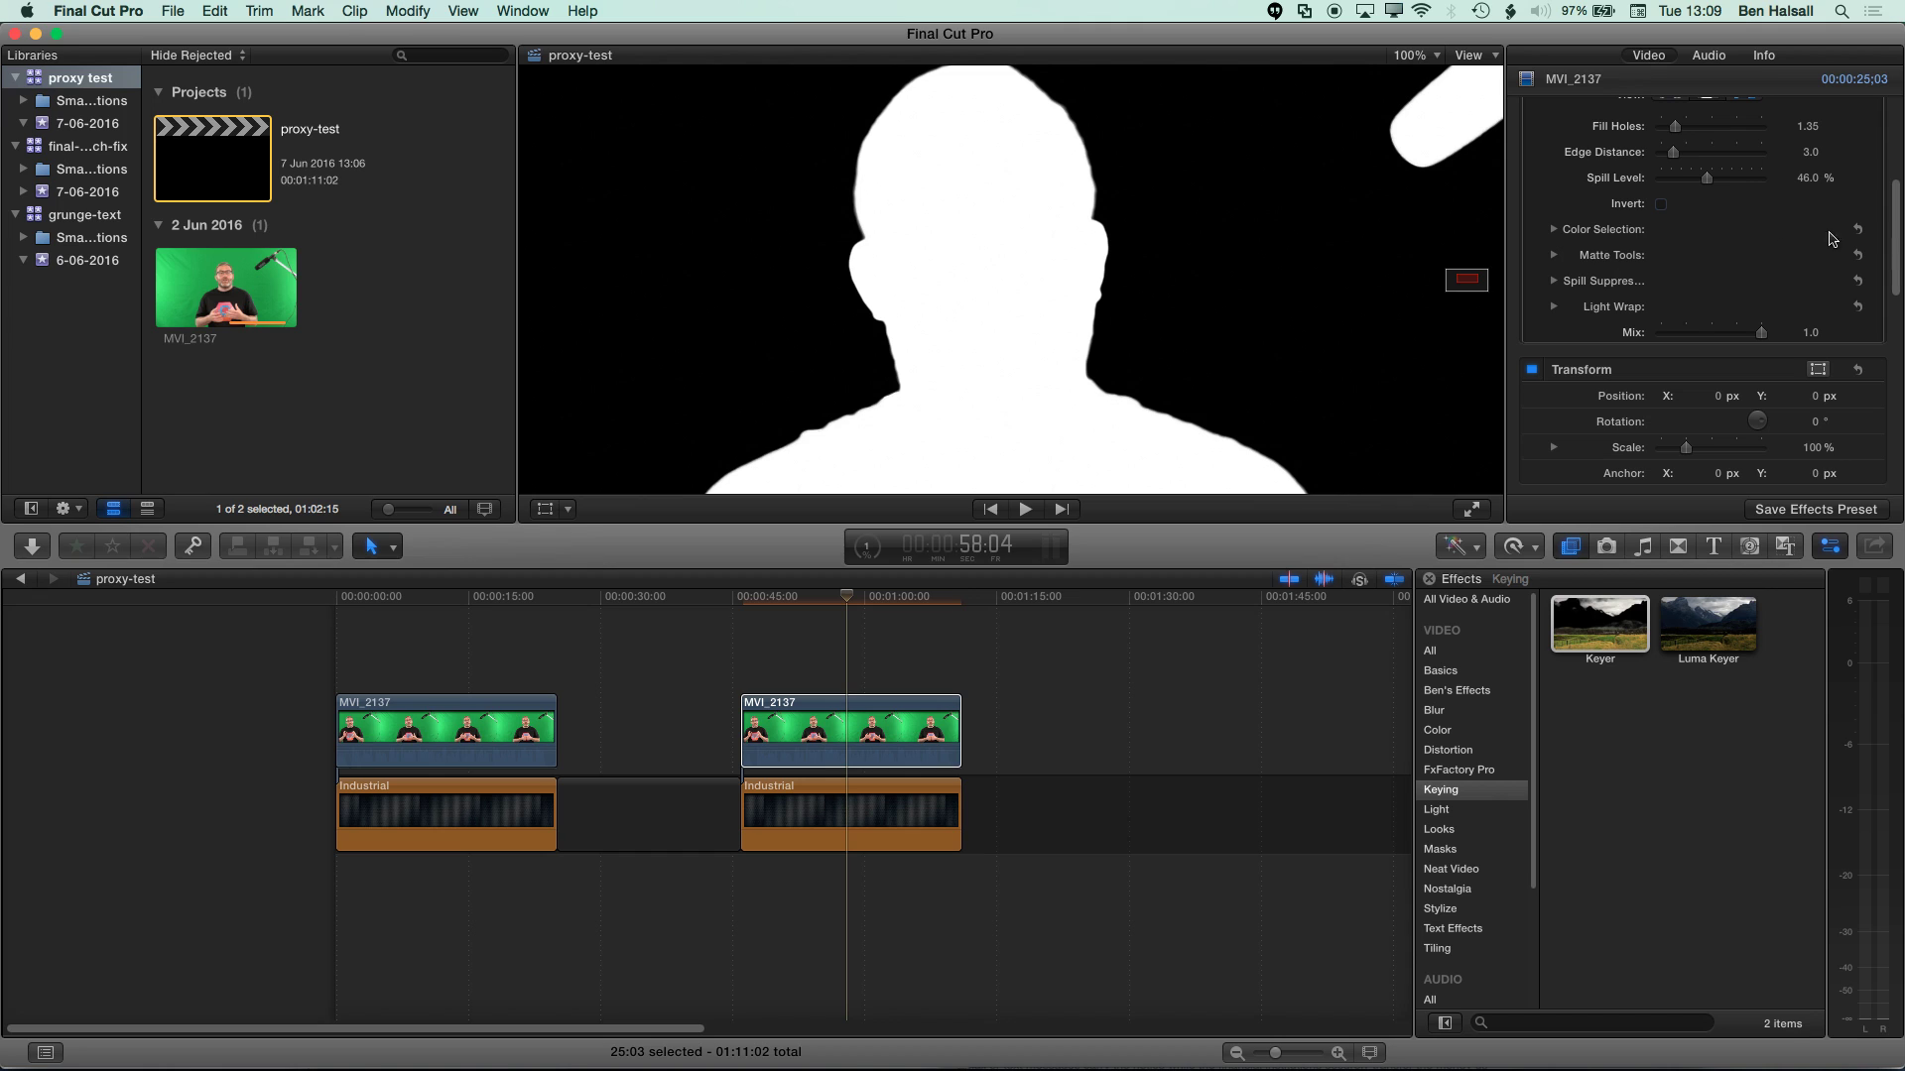
click(1558, 263)
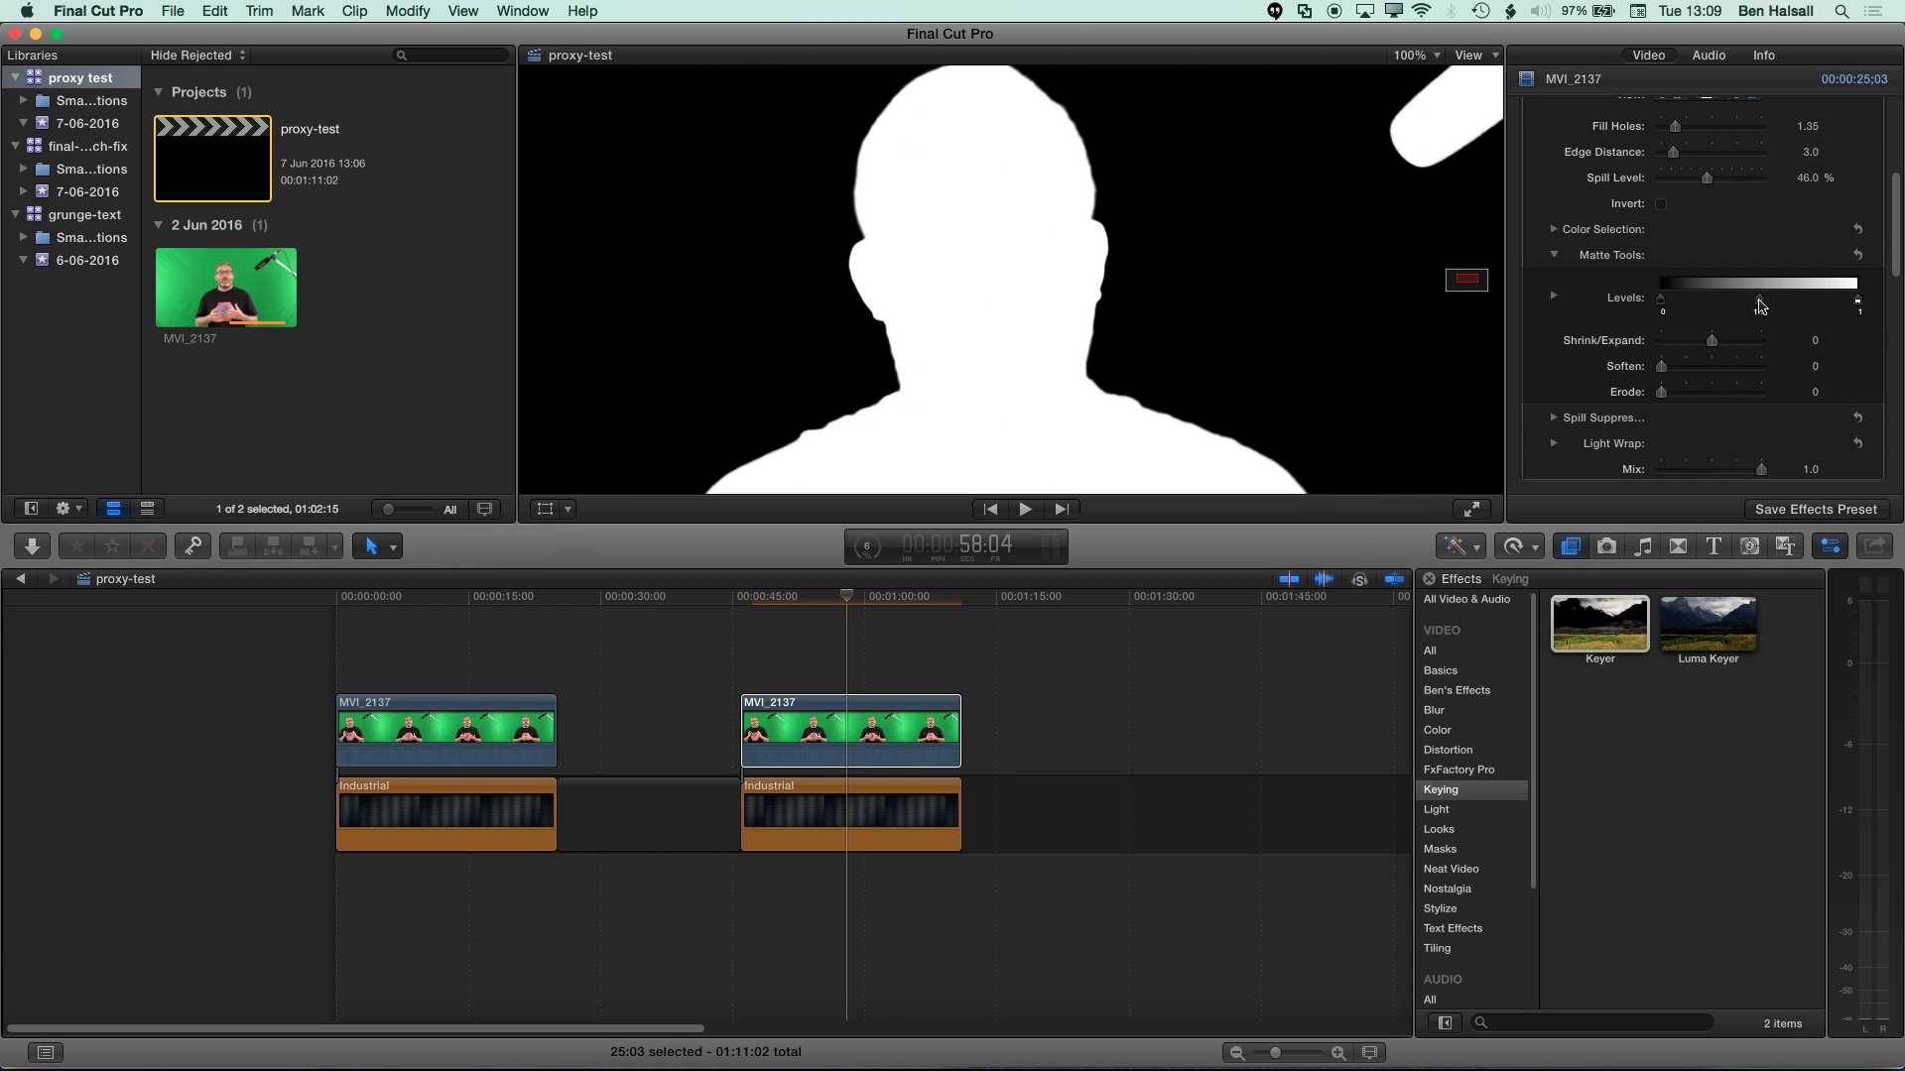
drag(1898, 245, 1898, 222)
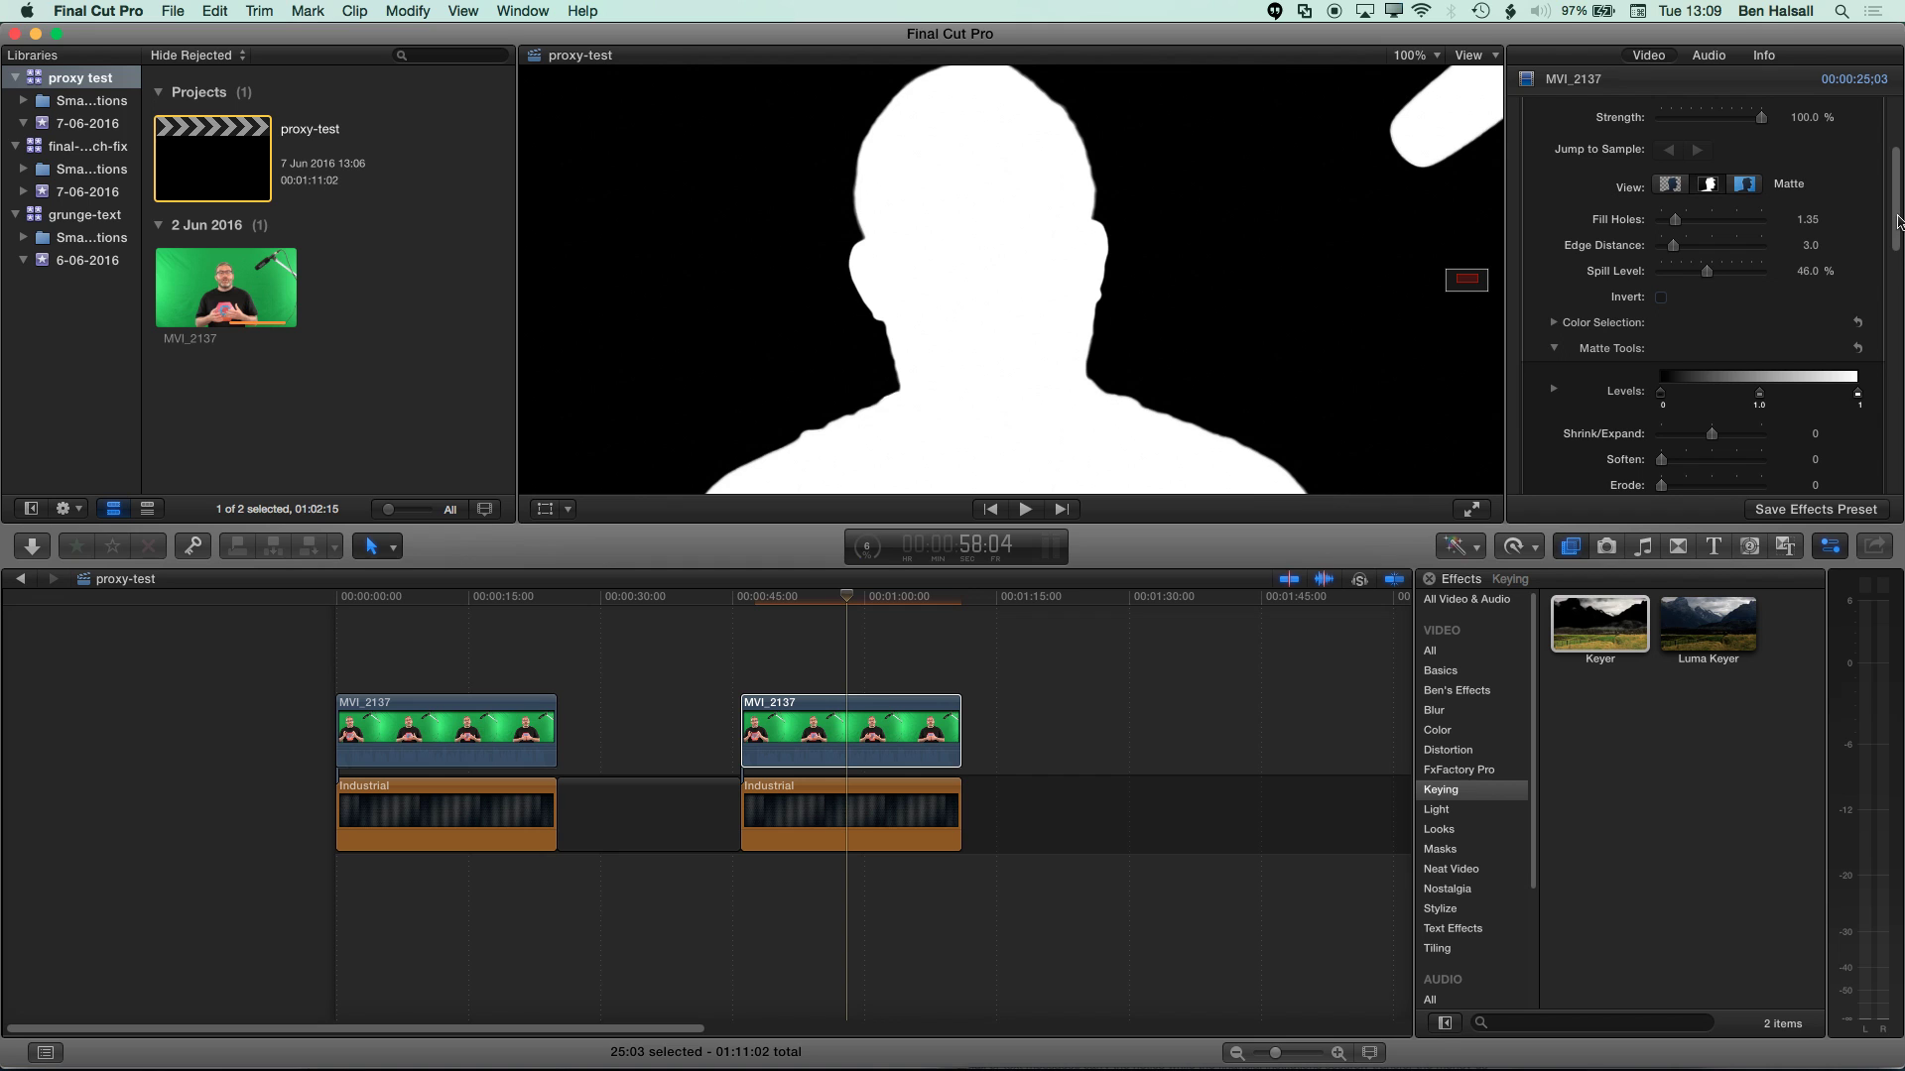
scroll(1677, 191, down, 1)
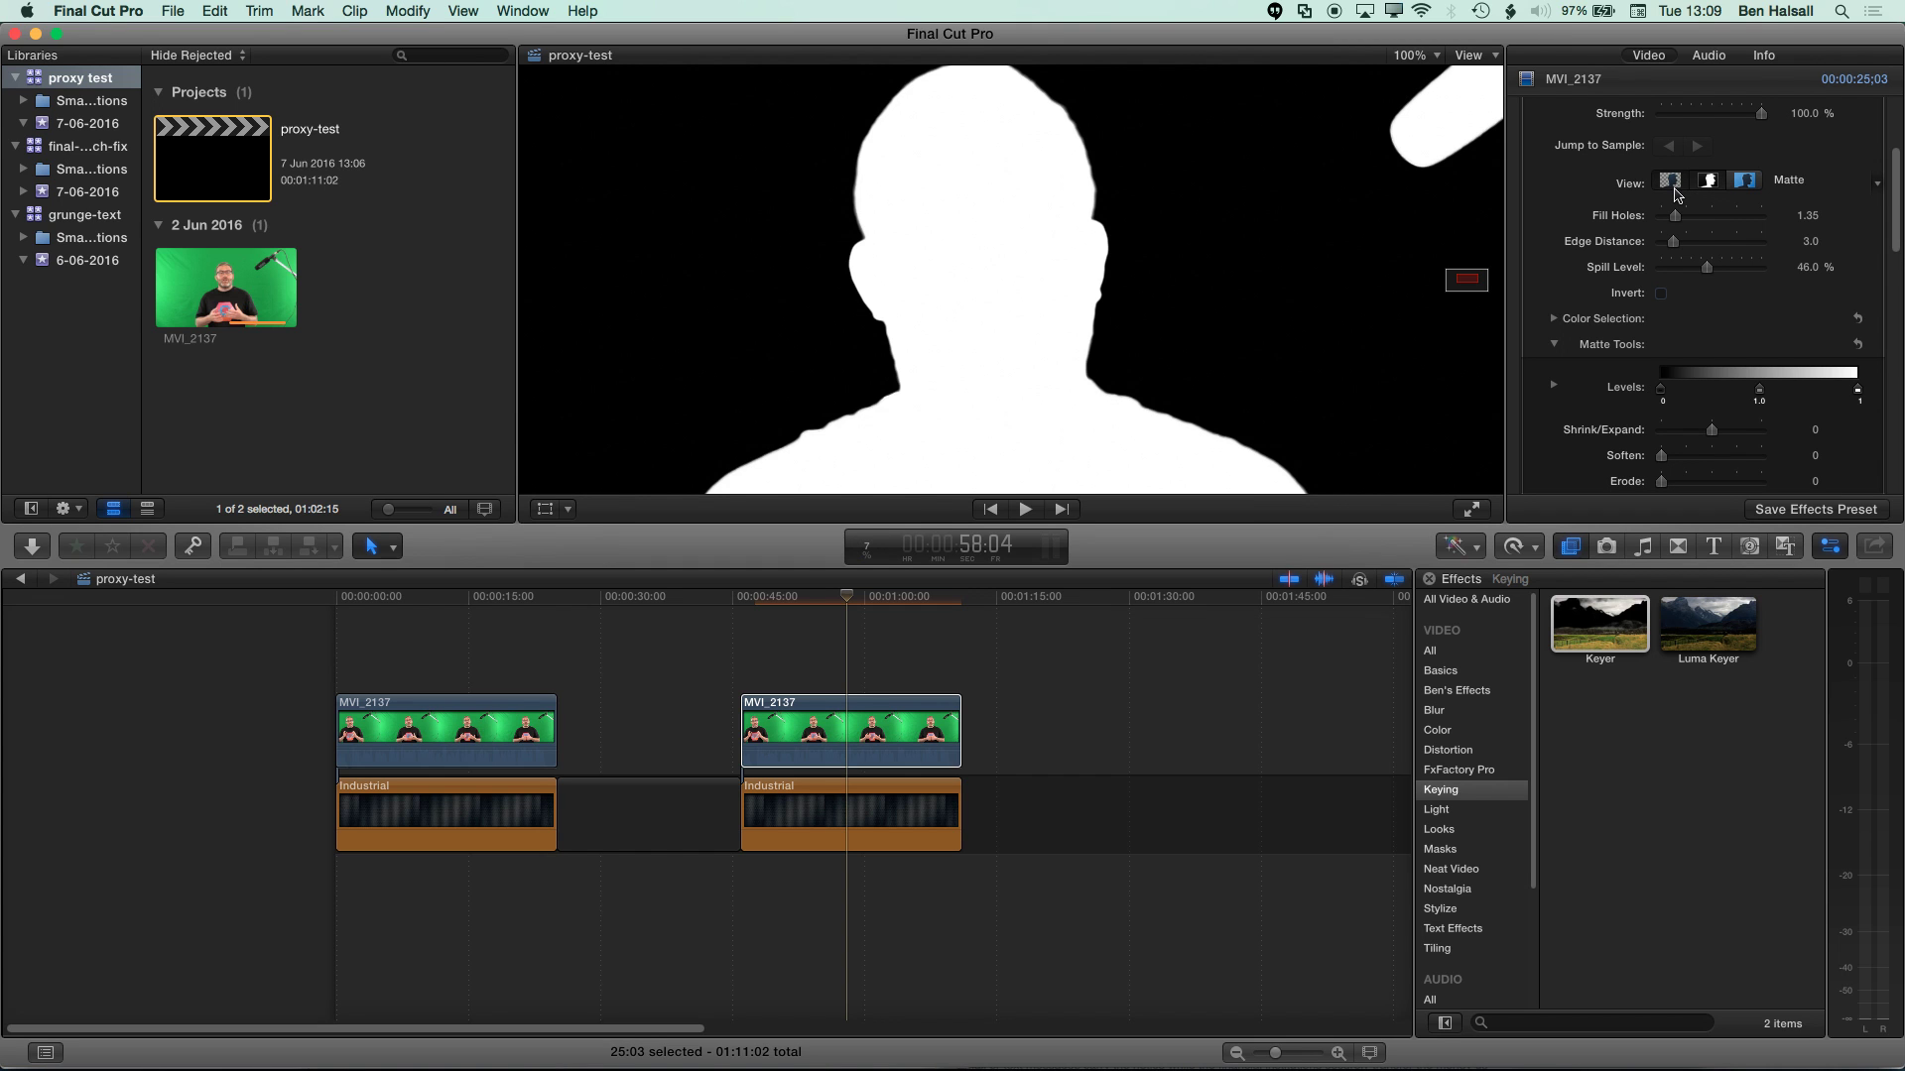
click(1672, 186)
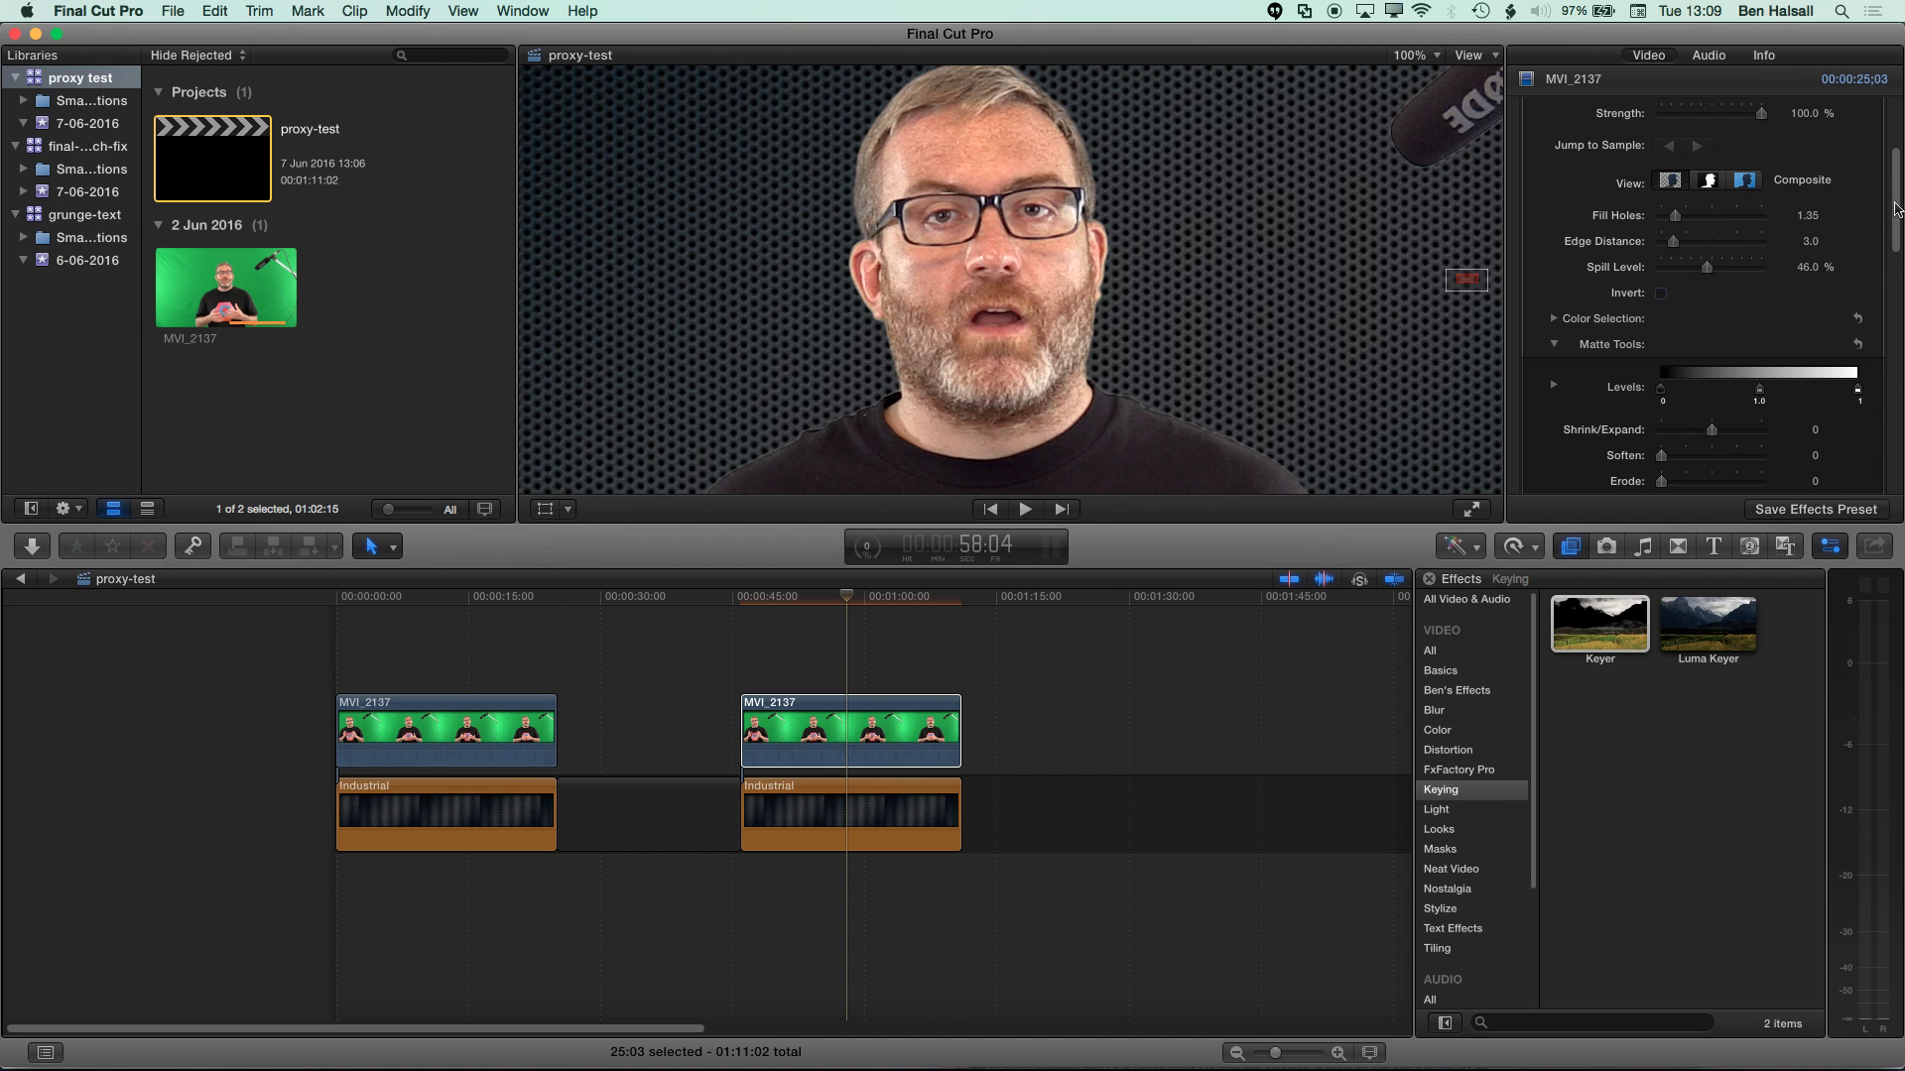
- Set the Matte Tools Levels midpoint to about 0.20 and lower Spill Level to 45.08%
drag(1898, 209, 1882, 239)
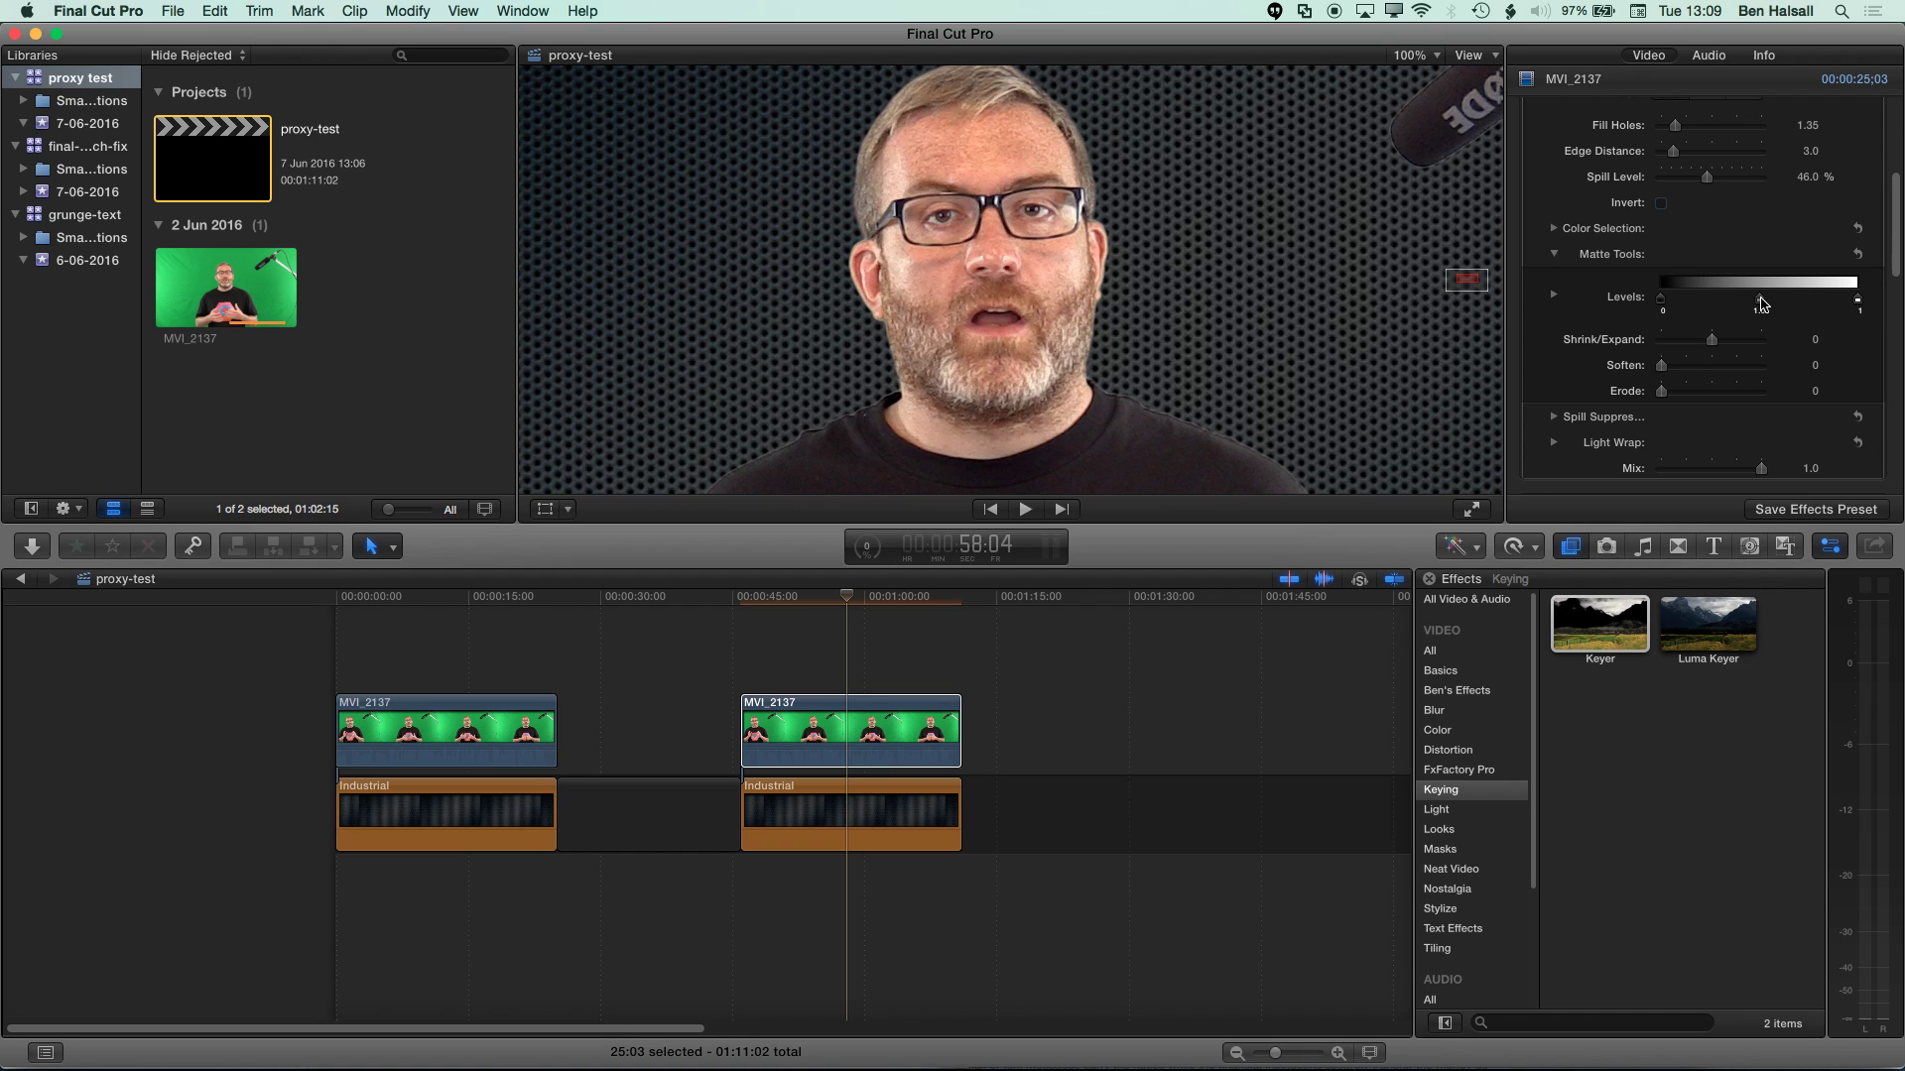
drag(1774, 305, 1816, 306)
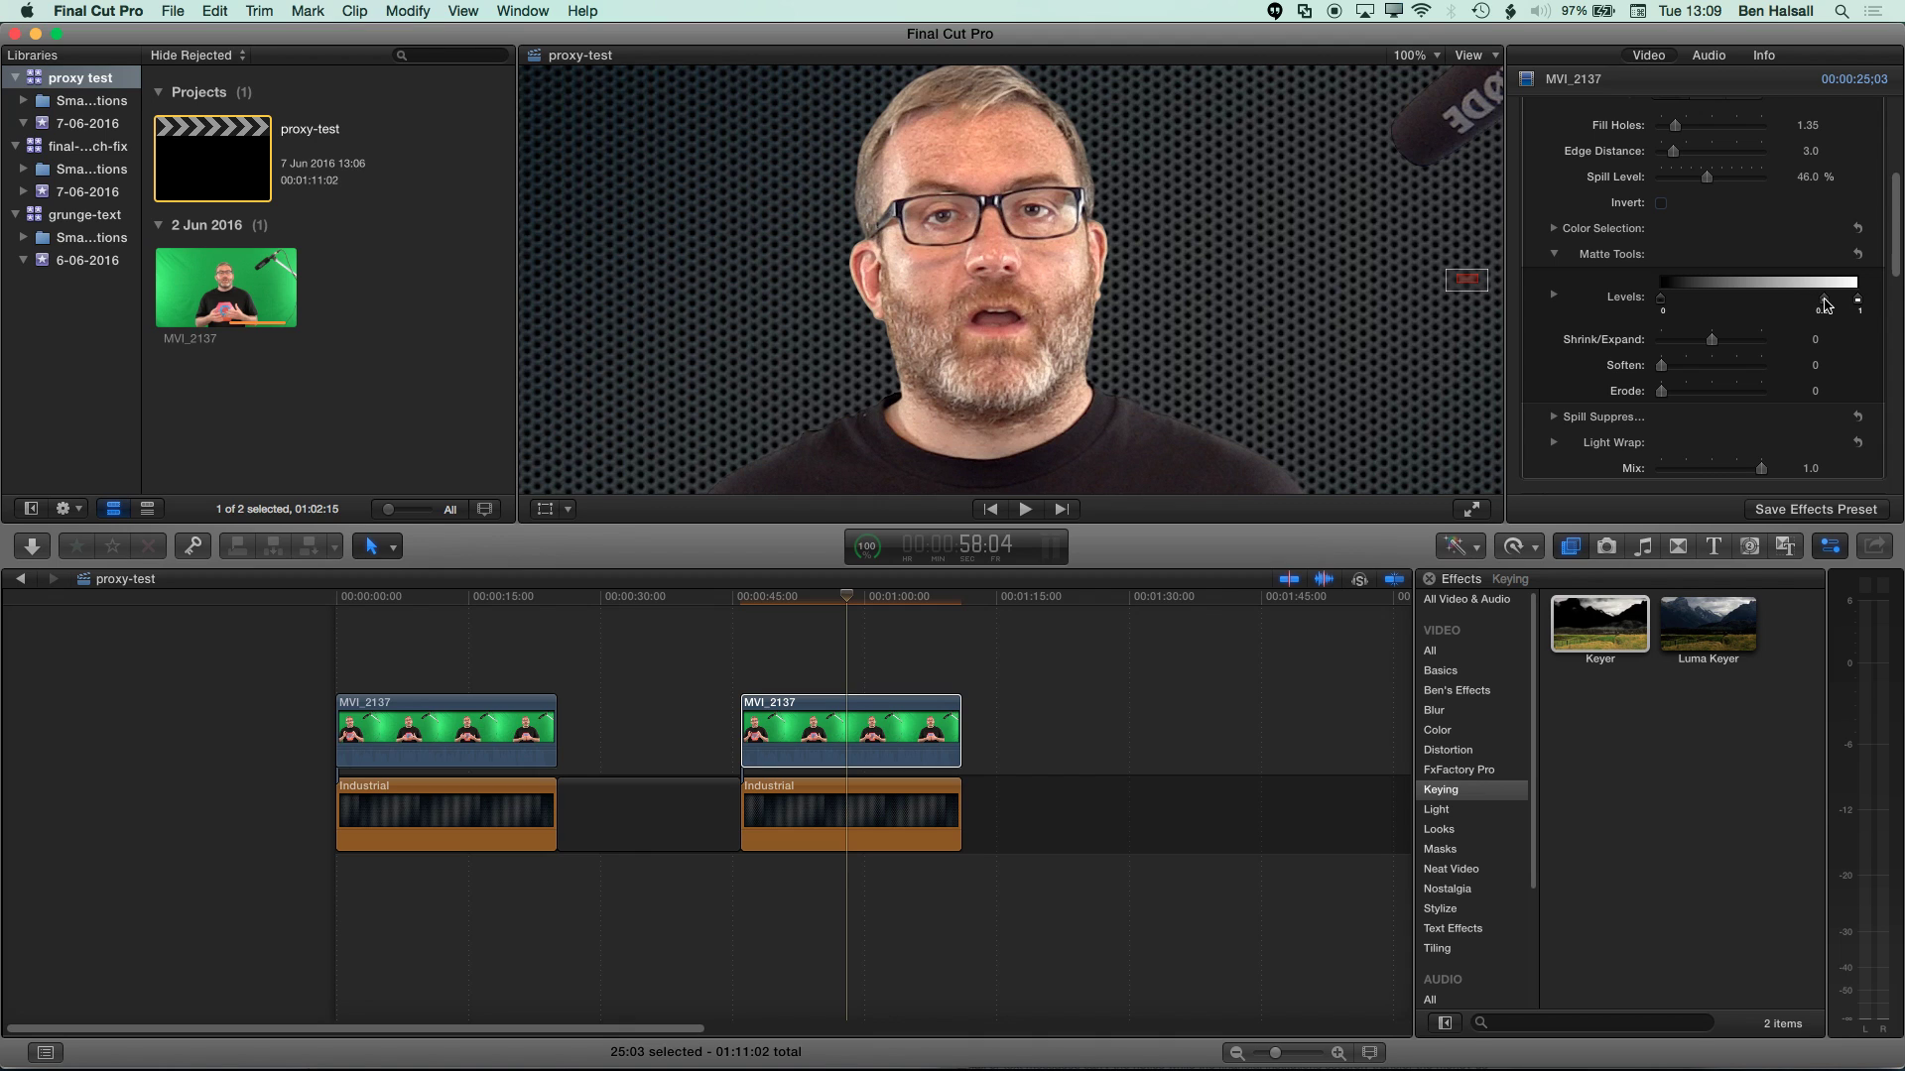
drag(1832, 297, 1833, 298)
drag(1738, 190, 1706, 192)
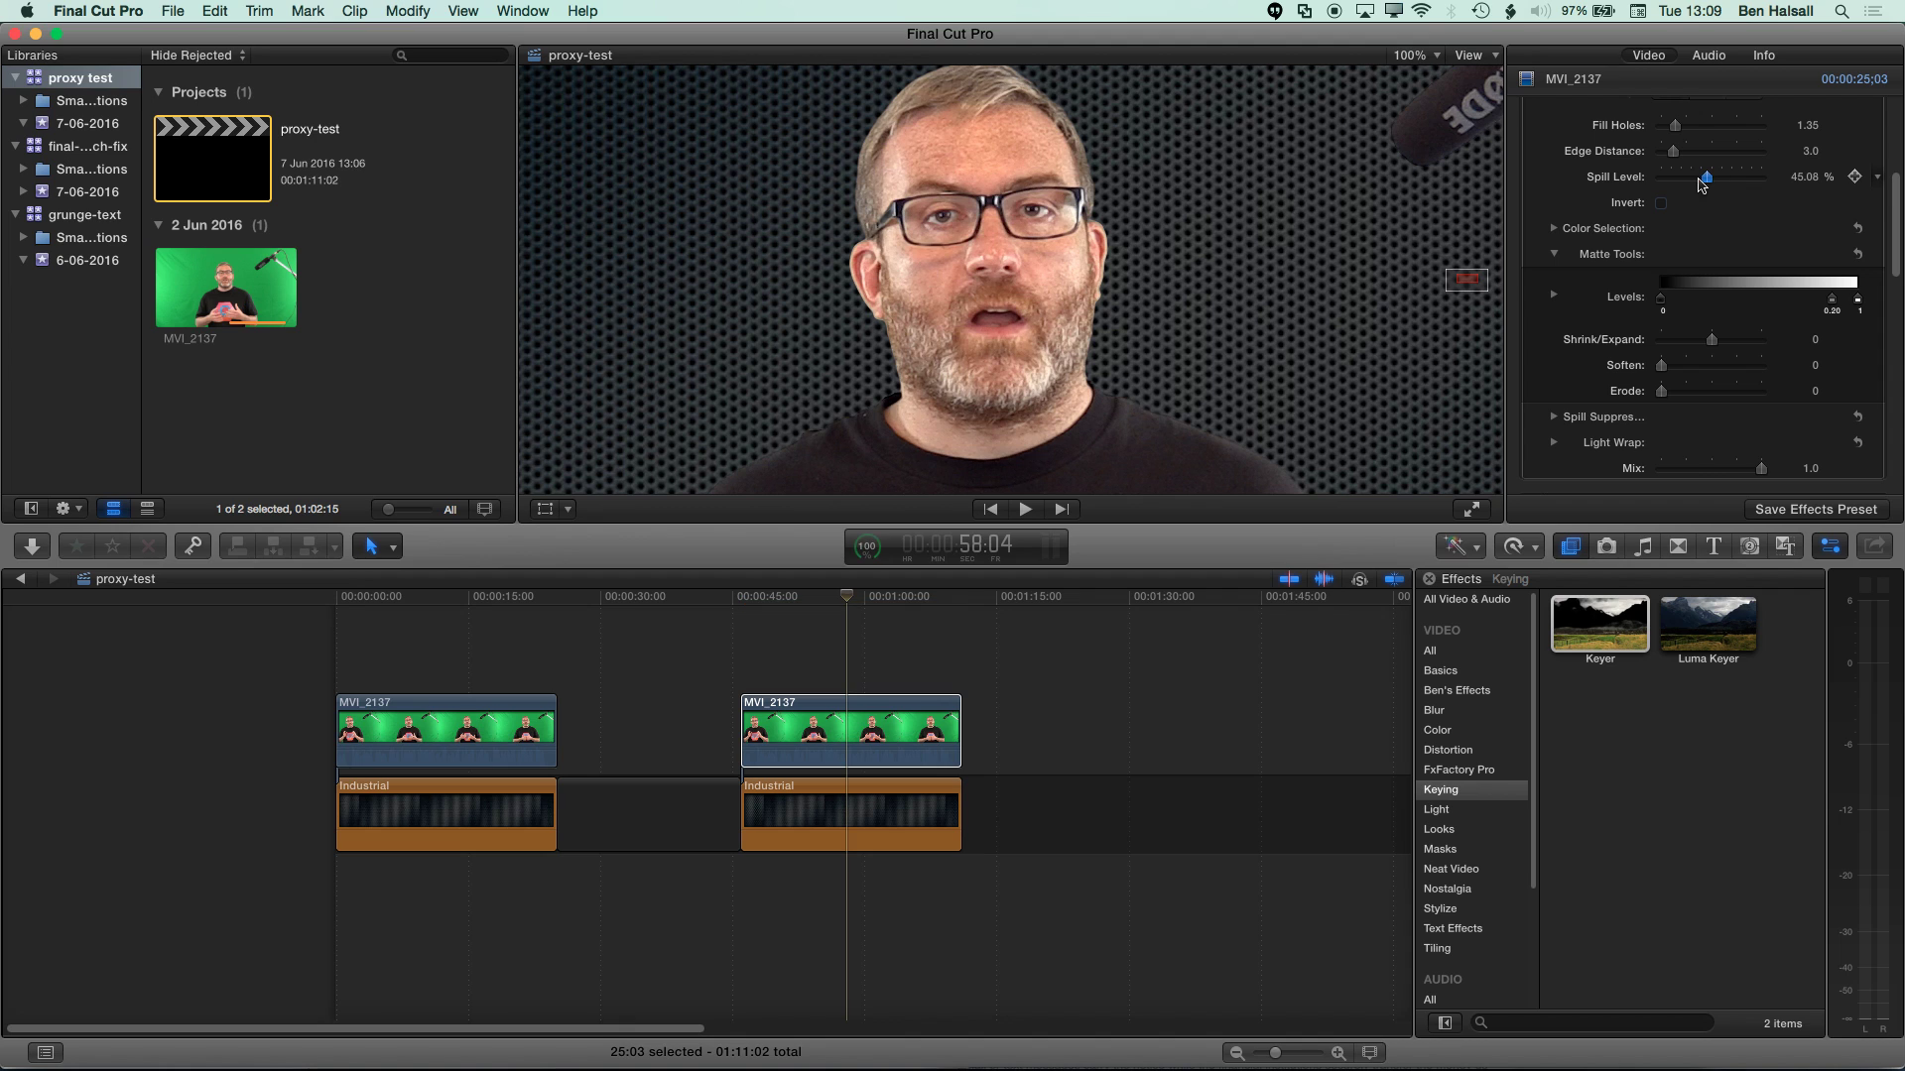
- Try Spill Level values from 0% upward, ending near 36.72%, and reset Shrink/Expand to 0
drag(1680, 183, 1659, 184)
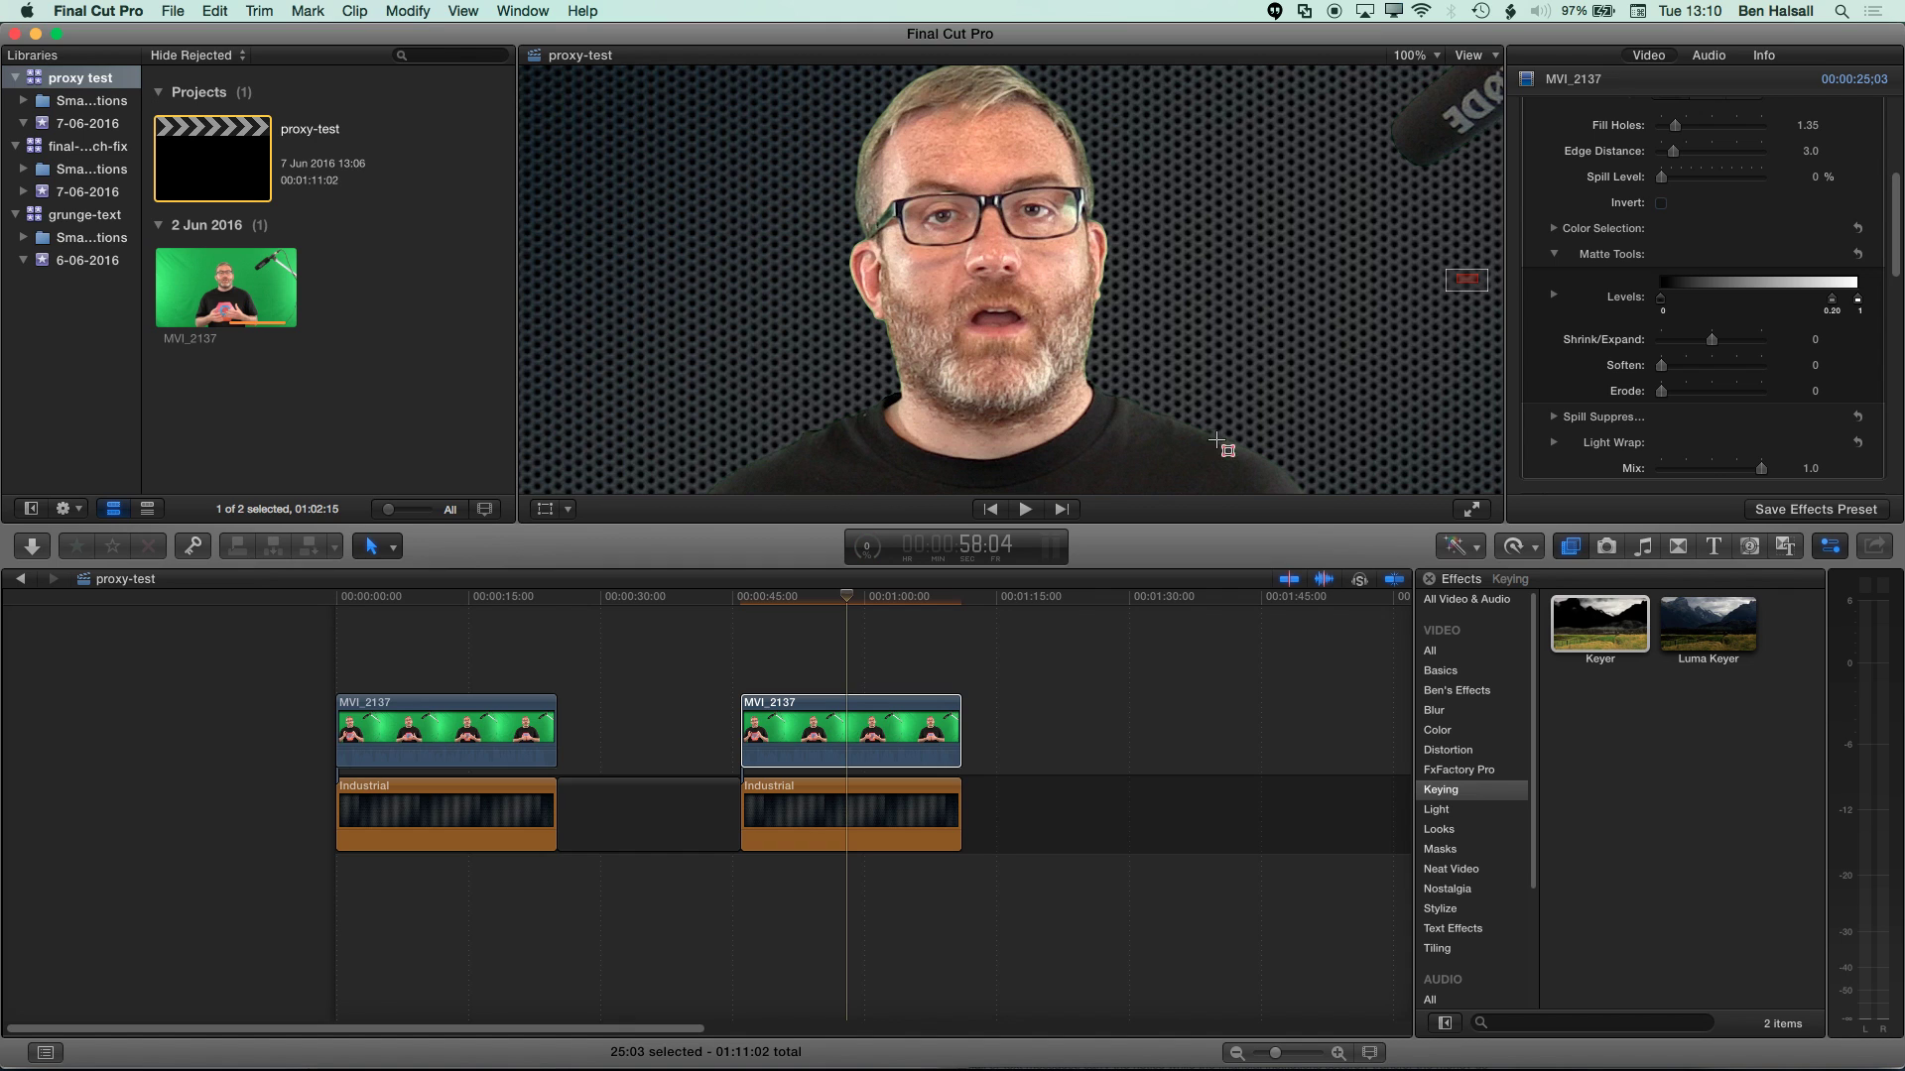
click(1670, 182)
drag(1680, 181, 1702, 188)
mouse_move(1714, 348)
mouse_down()
mouse_move(1699, 348)
mouse_move(1755, 349)
mouse_move(1726, 348)
mouse_up()
click(1811, 339)
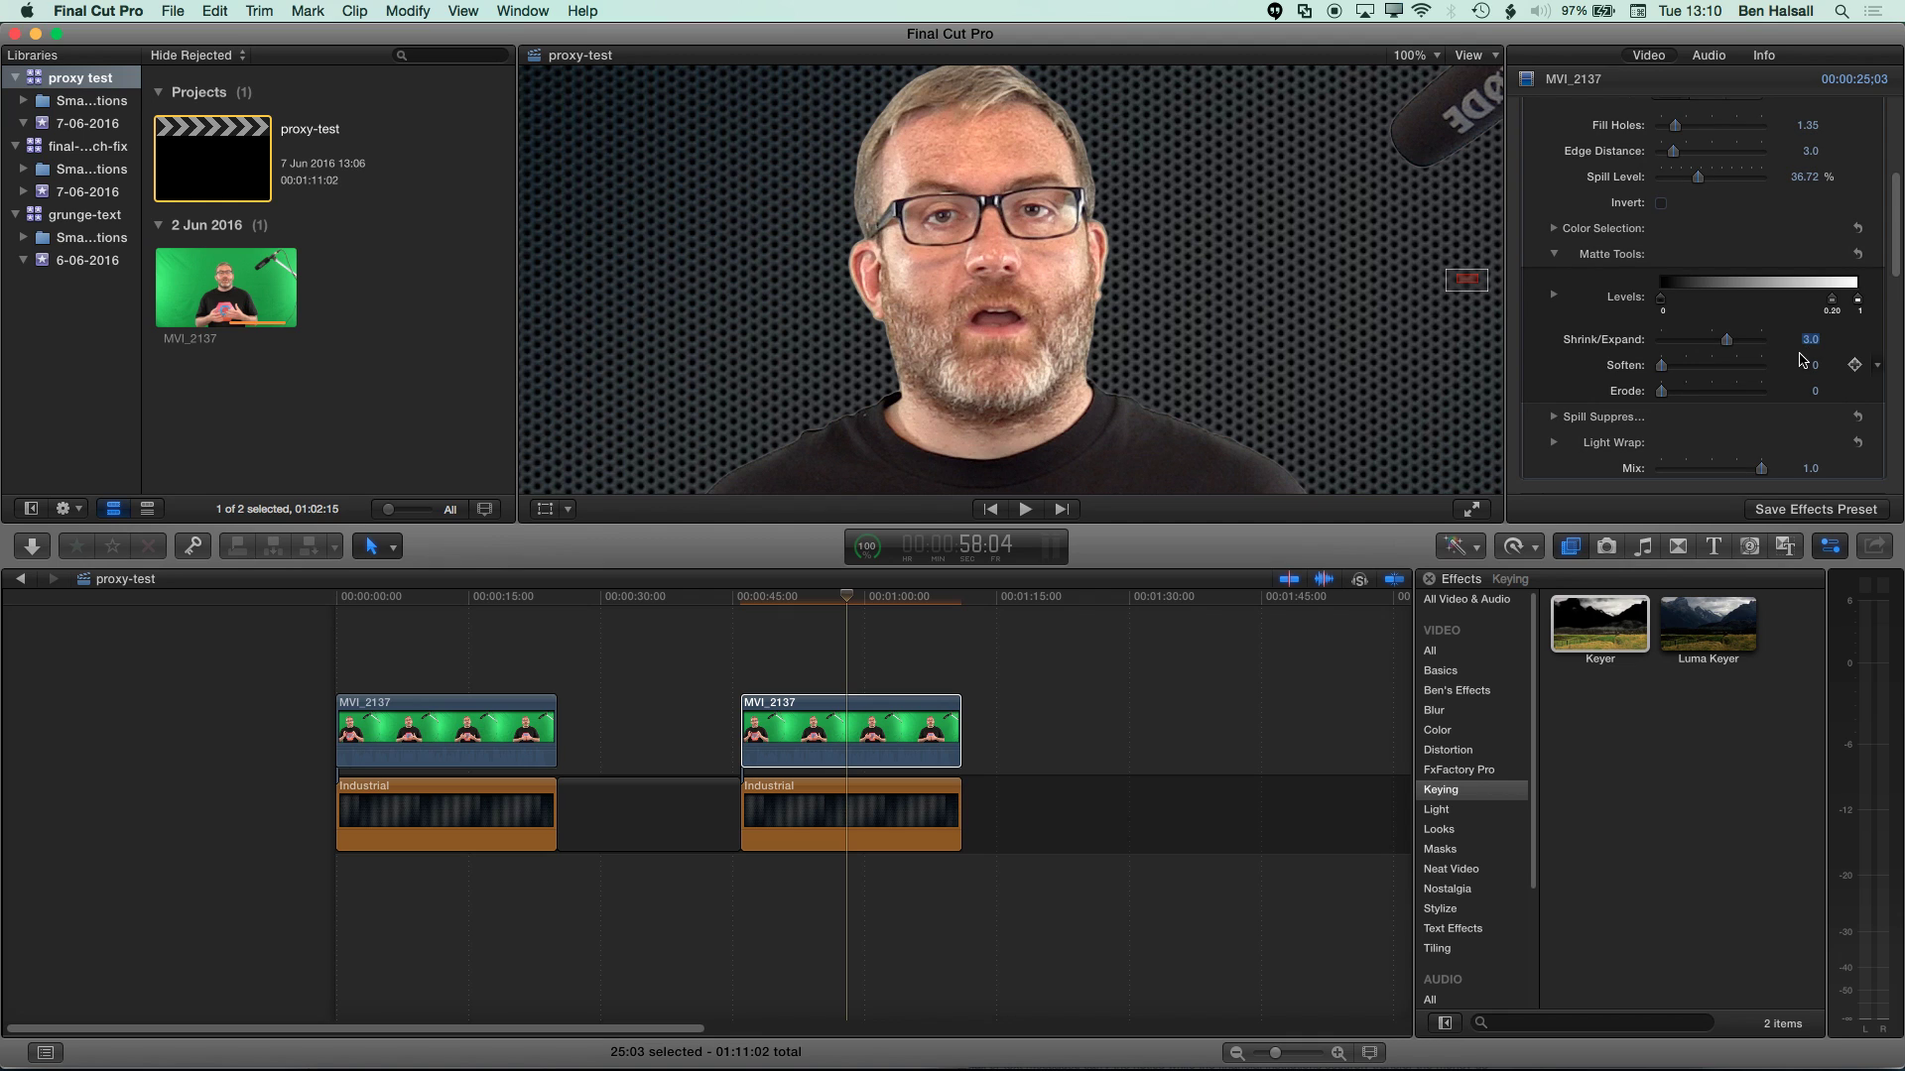
text(0)
key(Return)
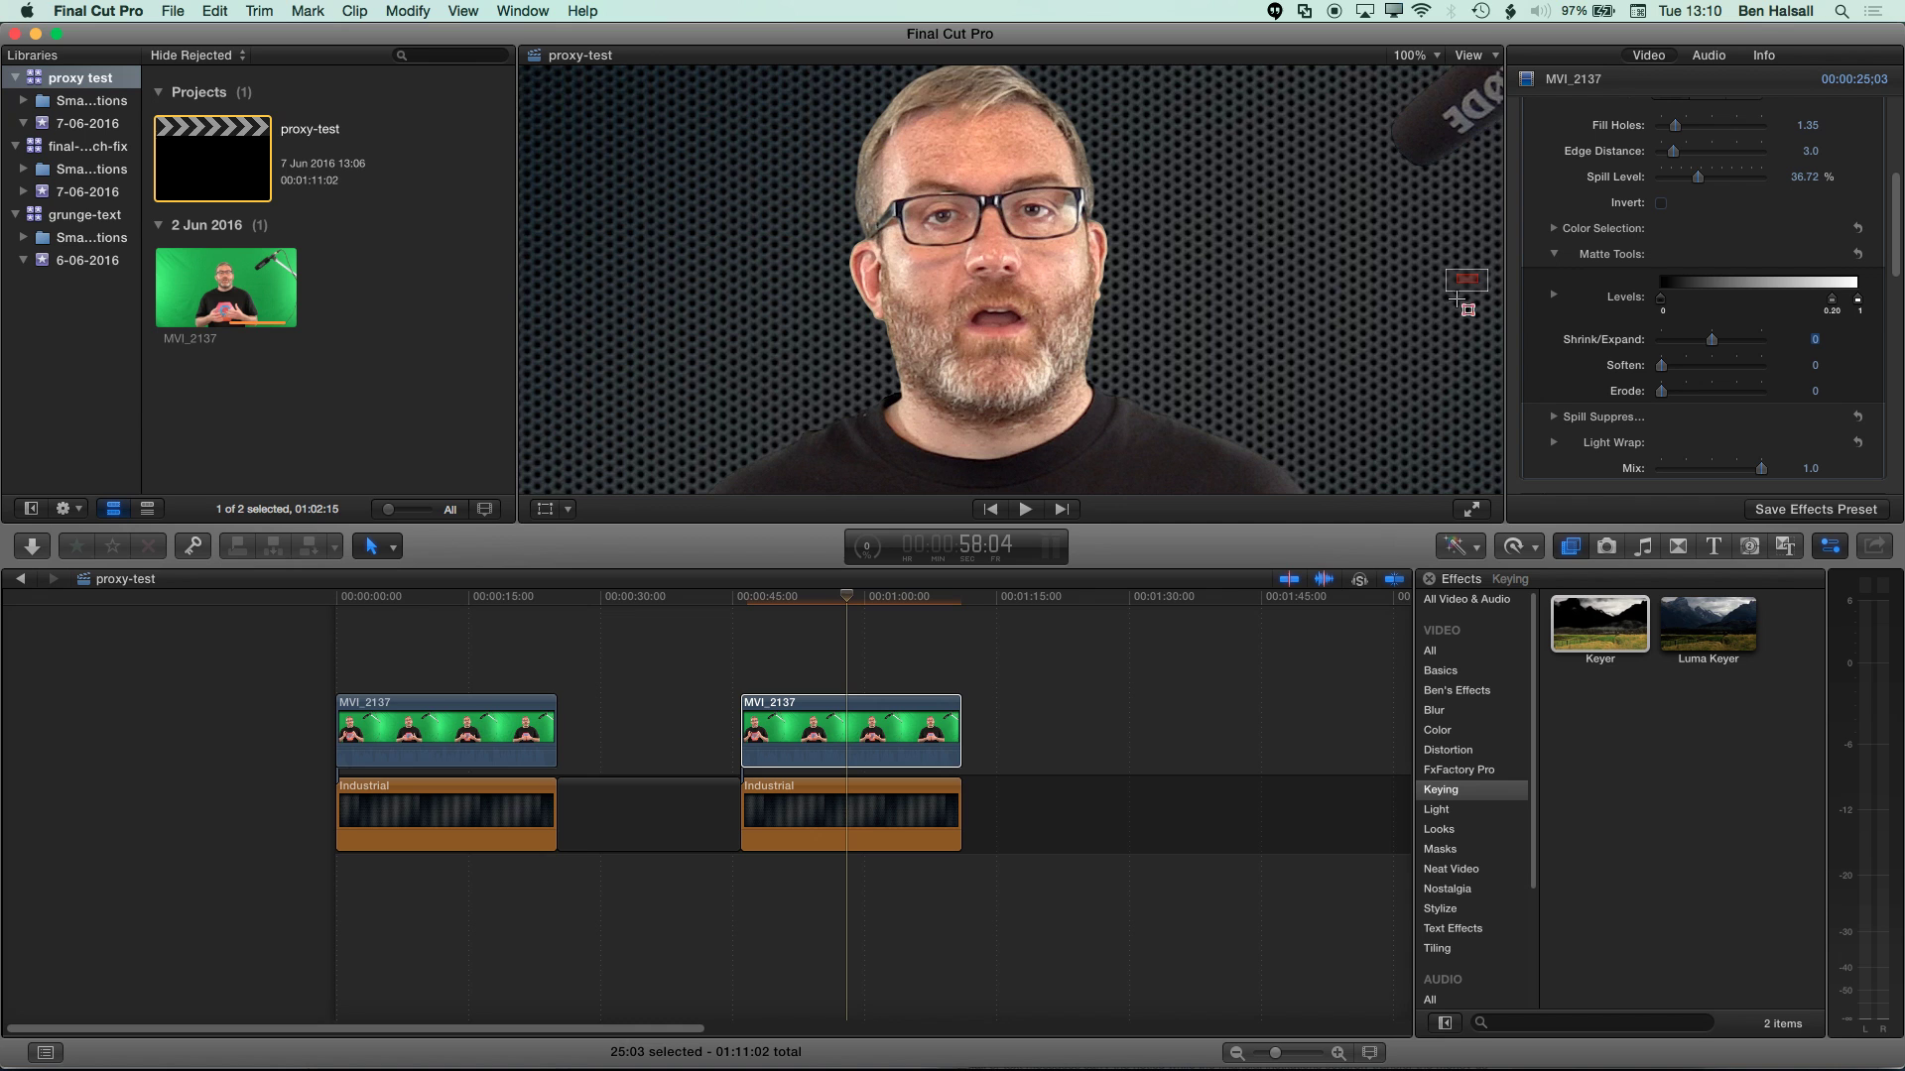
- Pan the magnified view from the presenter's head down to his chest
drag(1466, 277, 1467, 279)
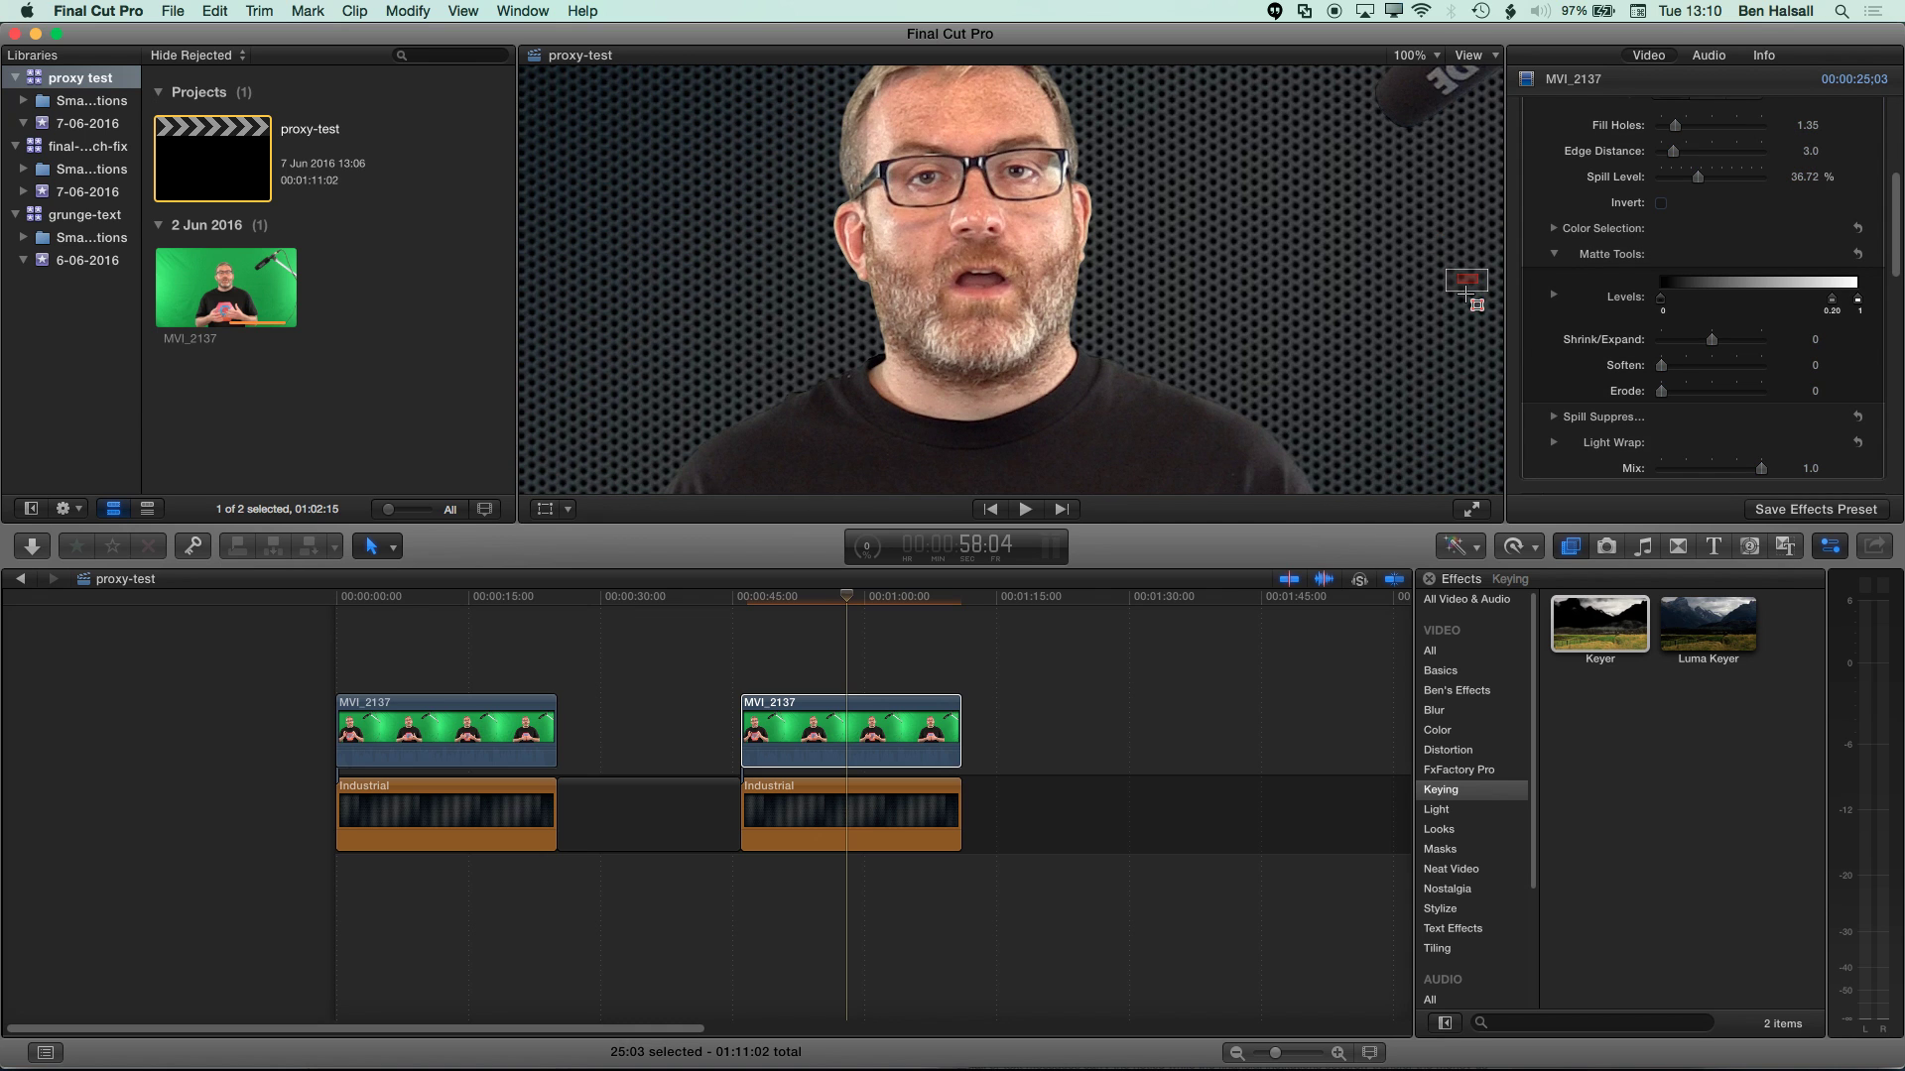
mouse_move(1468, 280)
mouse_down()
mouse_move(1480, 291)
mouse_move(1466, 274)
mouse_up()
click(1419, 57)
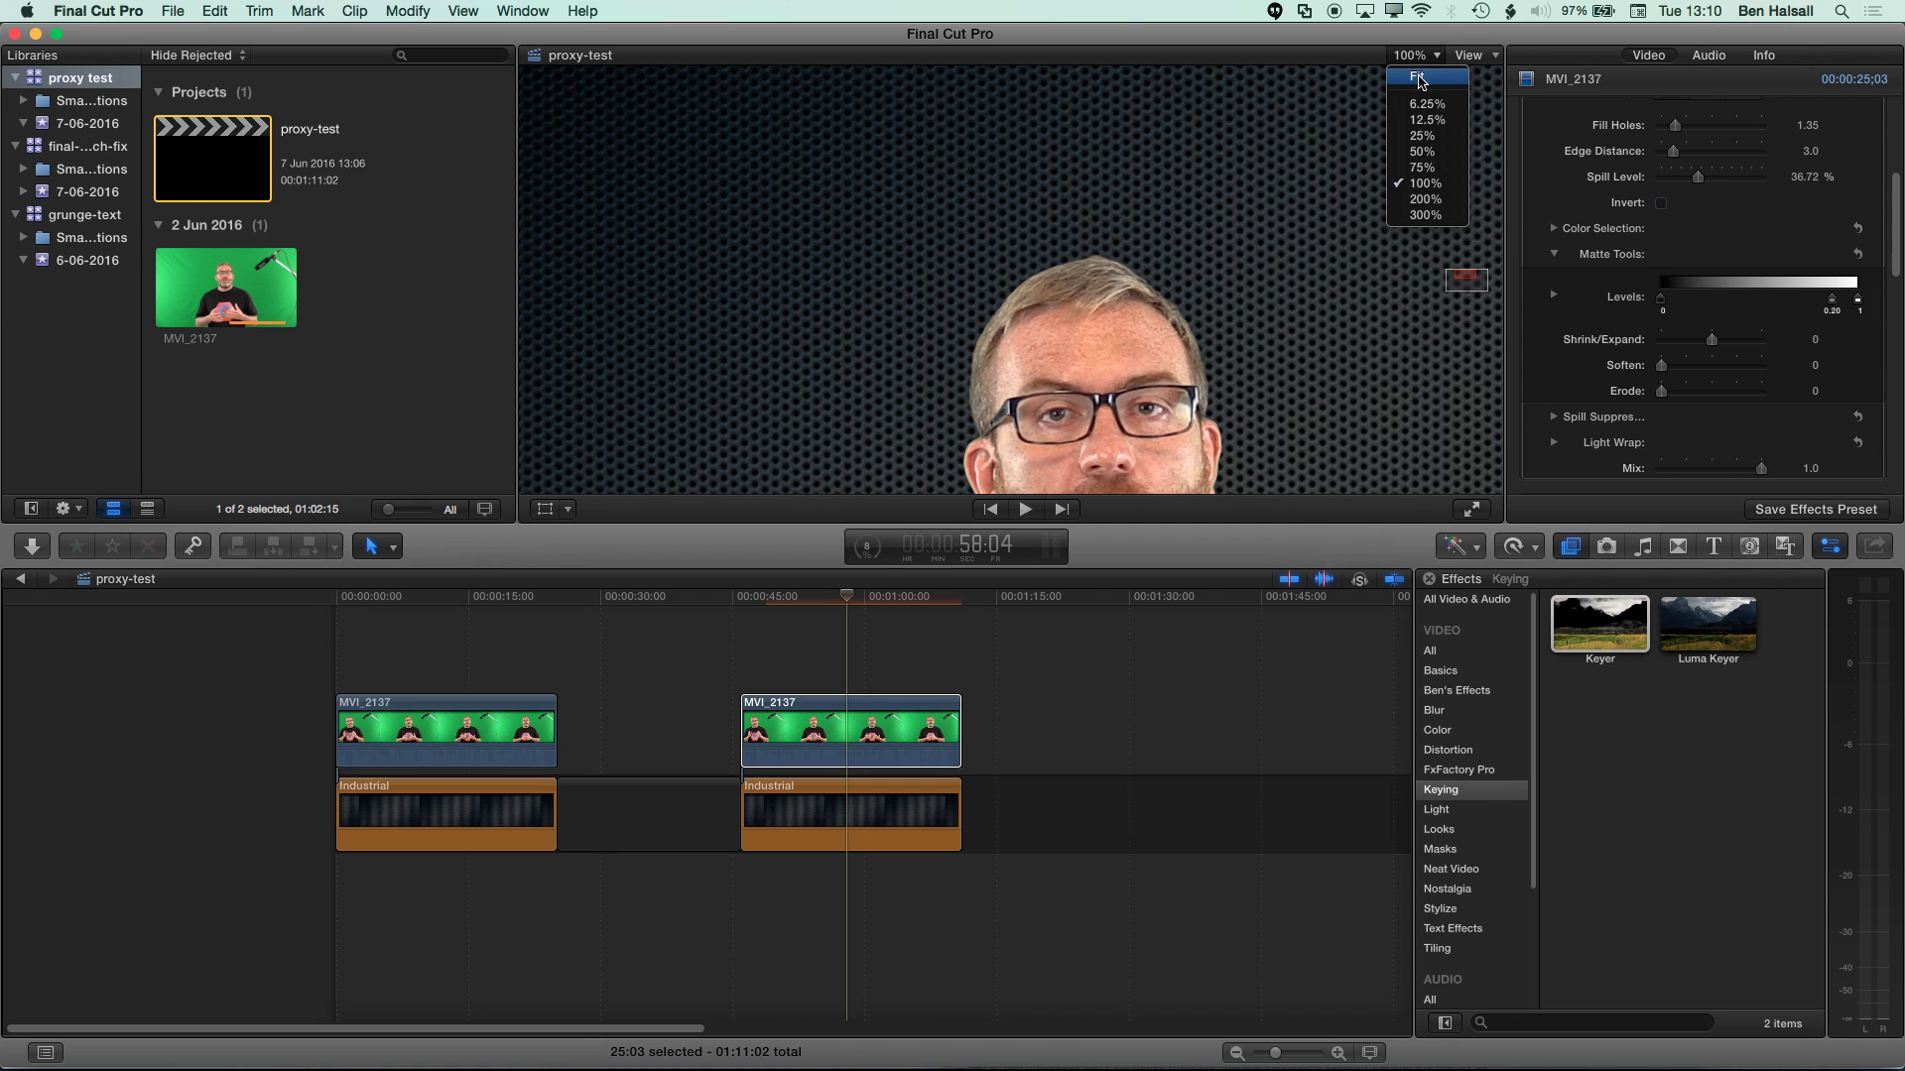
- Fit the viewer, apply Draw Mask to the second MVI_2137 clip, and place three points beside the microphone
click(1419, 77)
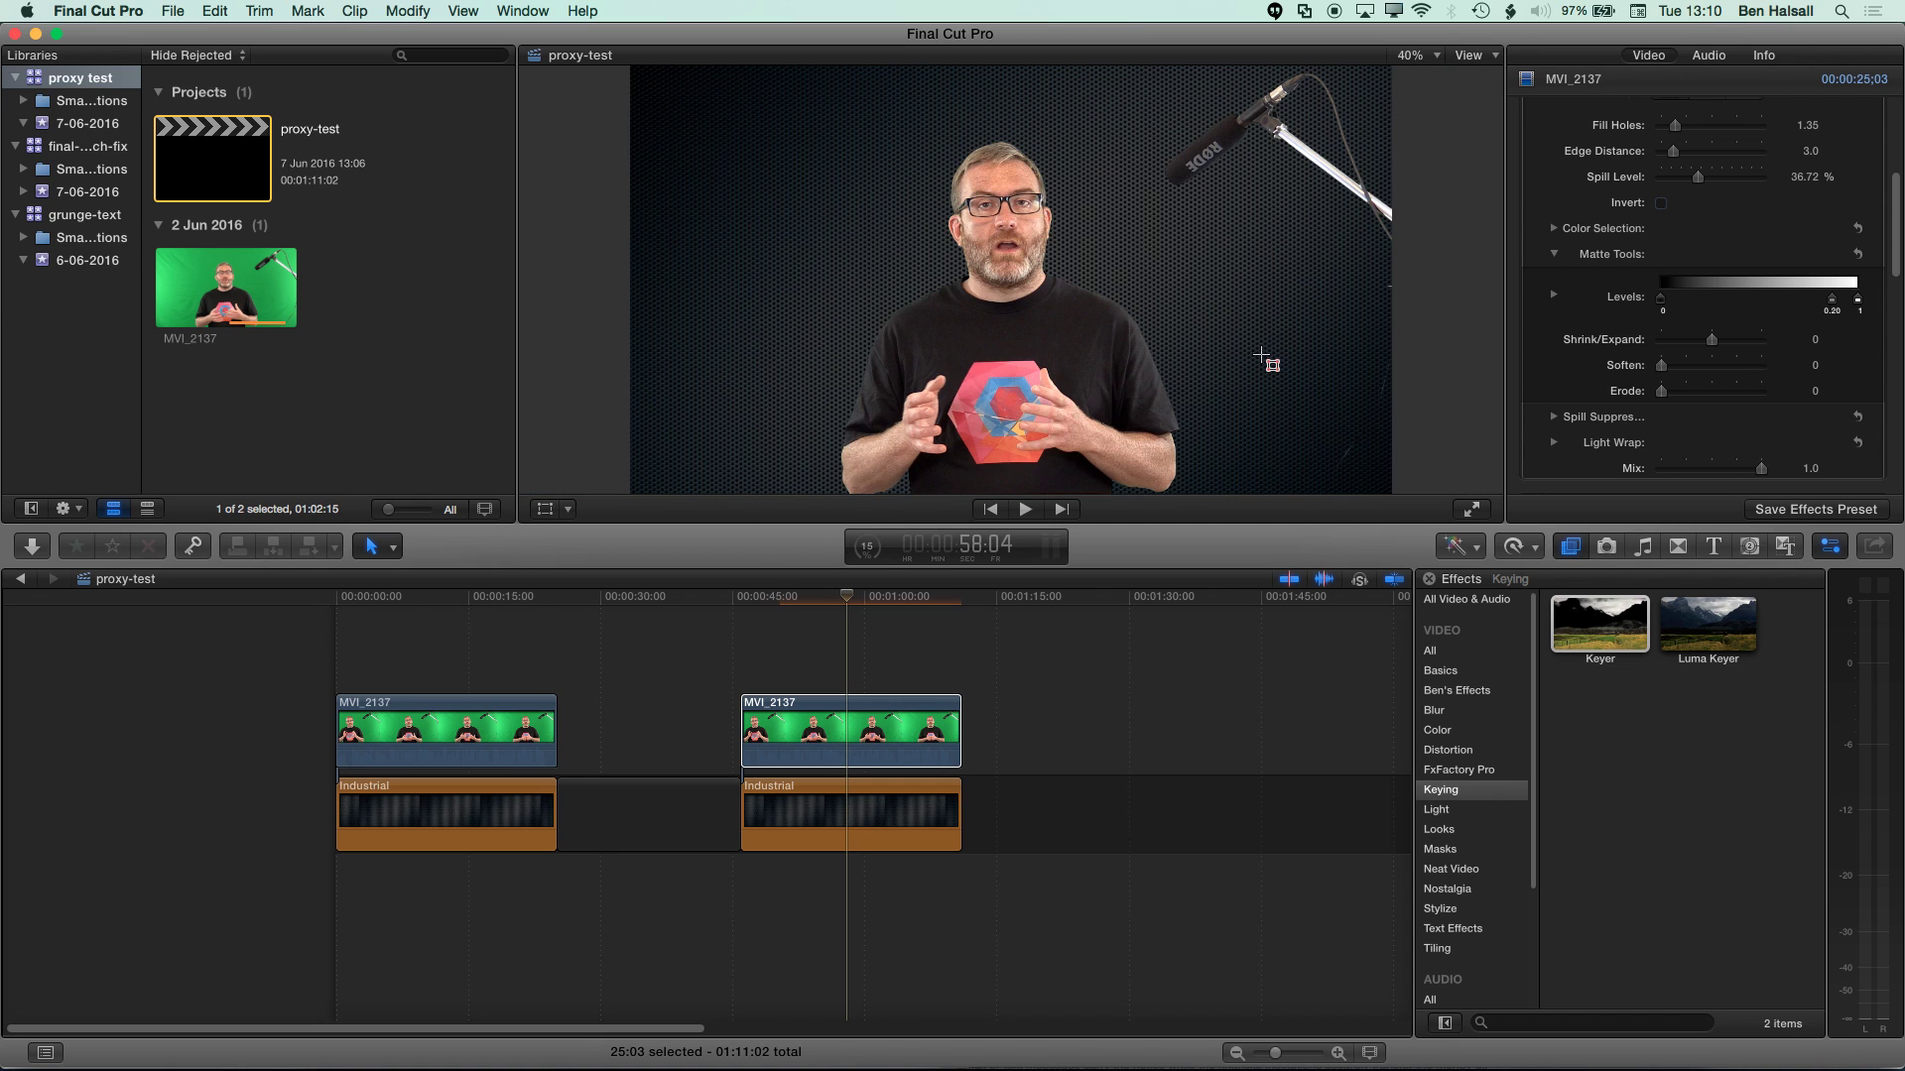
click(1440, 850)
mouse_move(1590, 649)
mouse_down()
mouse_move(1021, 630)
mouse_move(846, 735)
mouse_up()
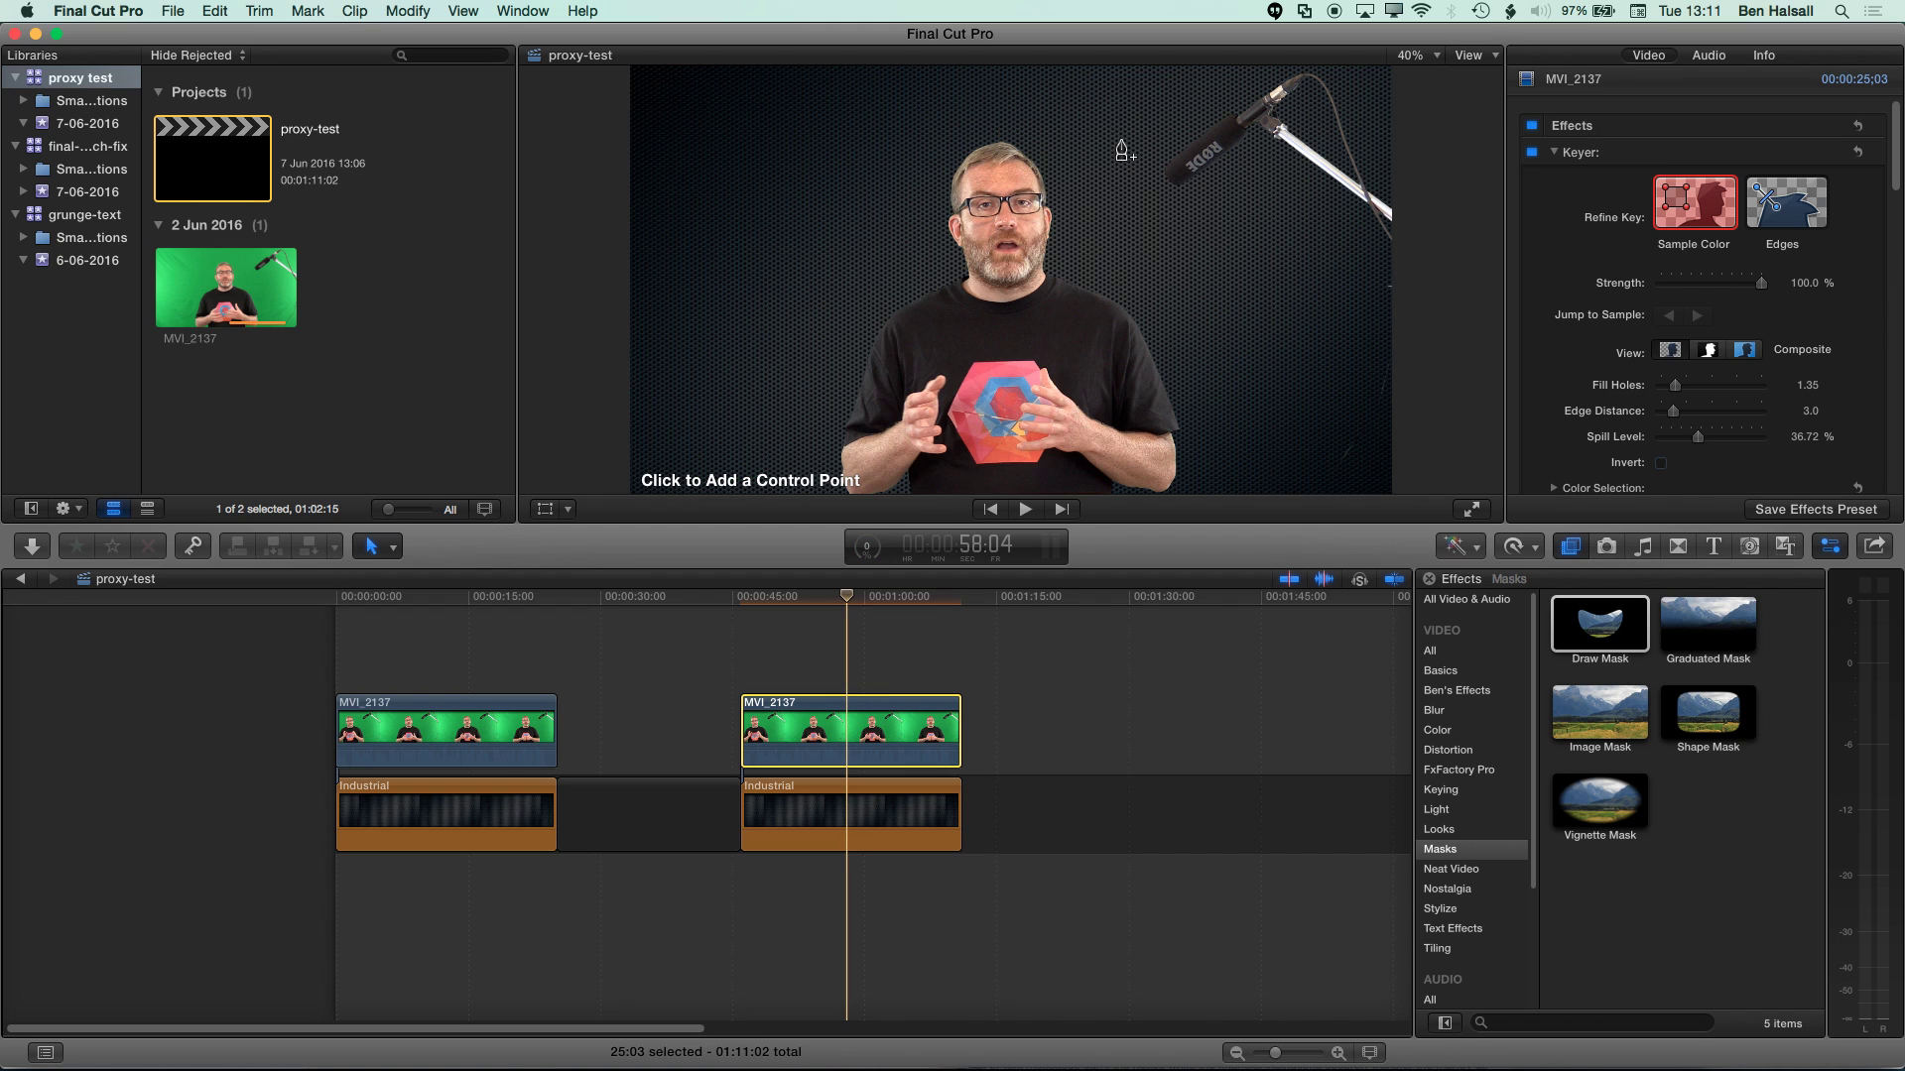
click(1080, 95)
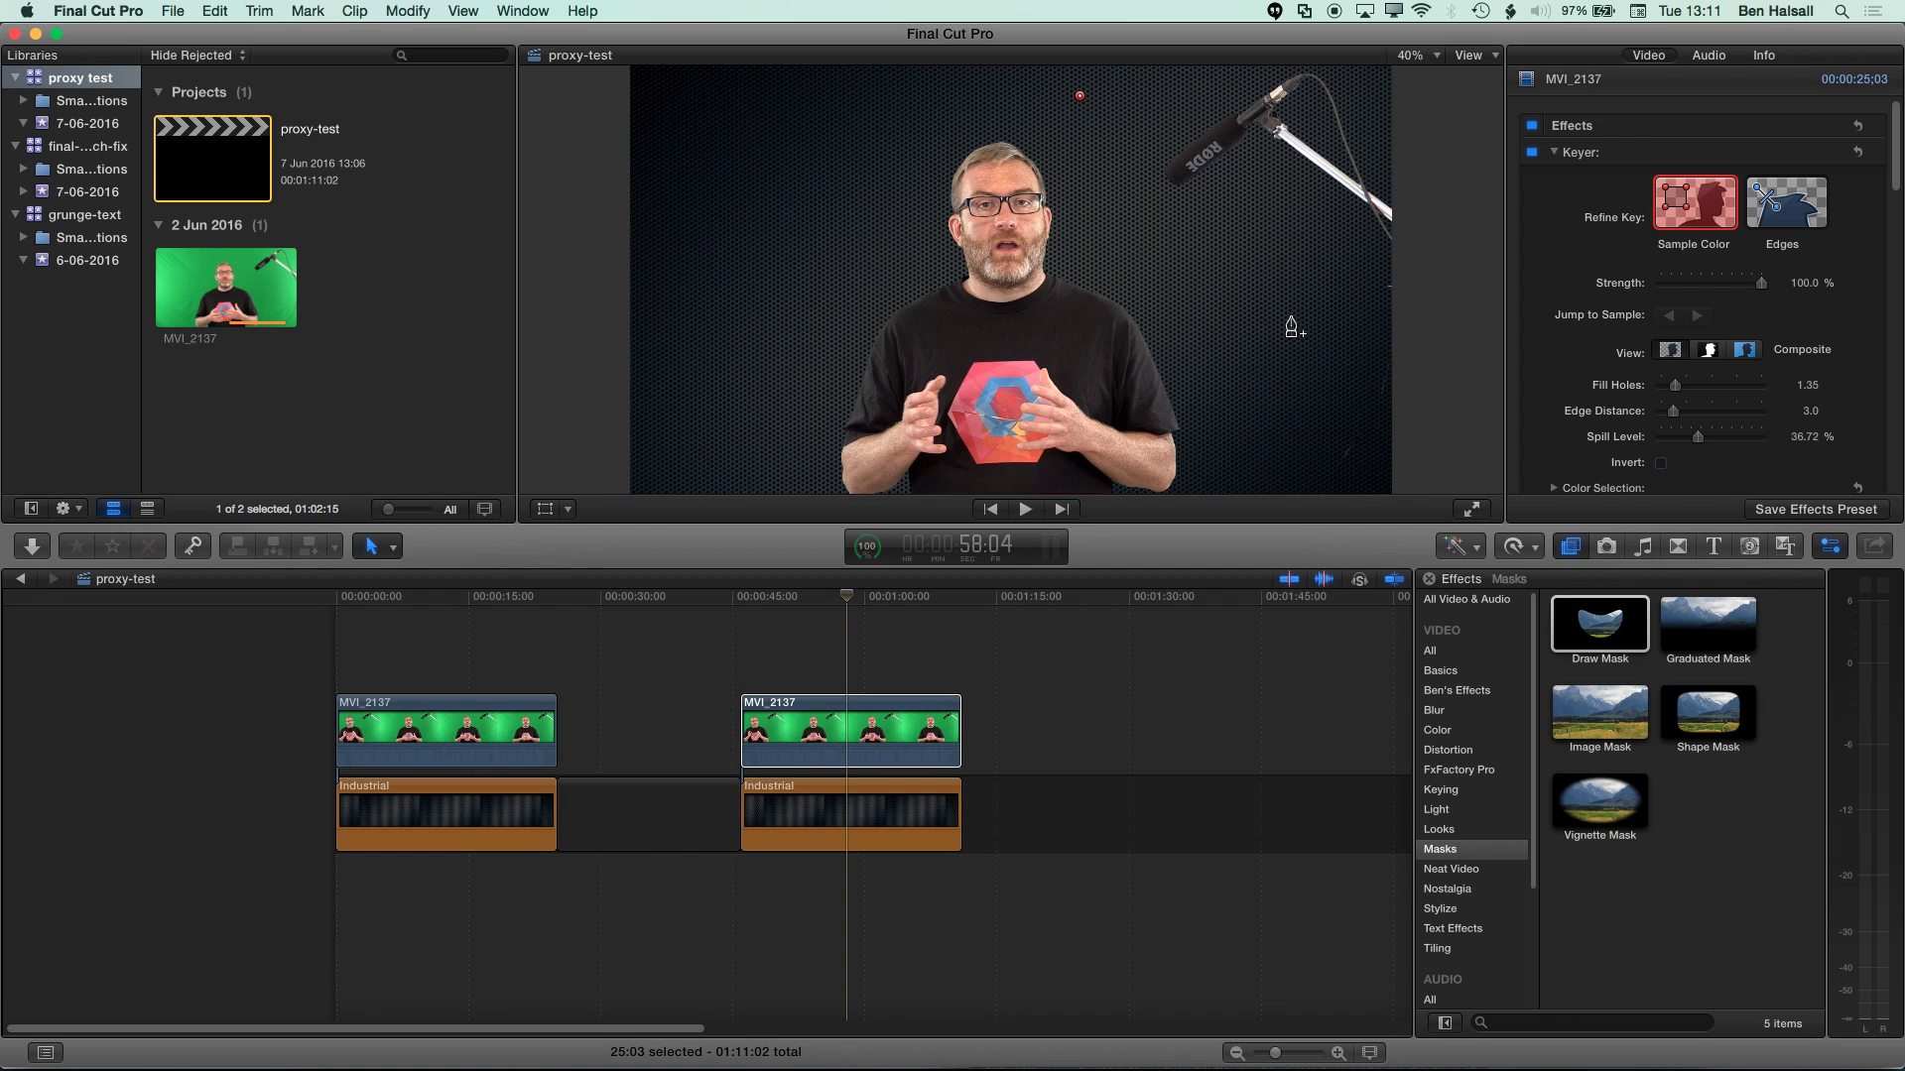
click(1196, 233)
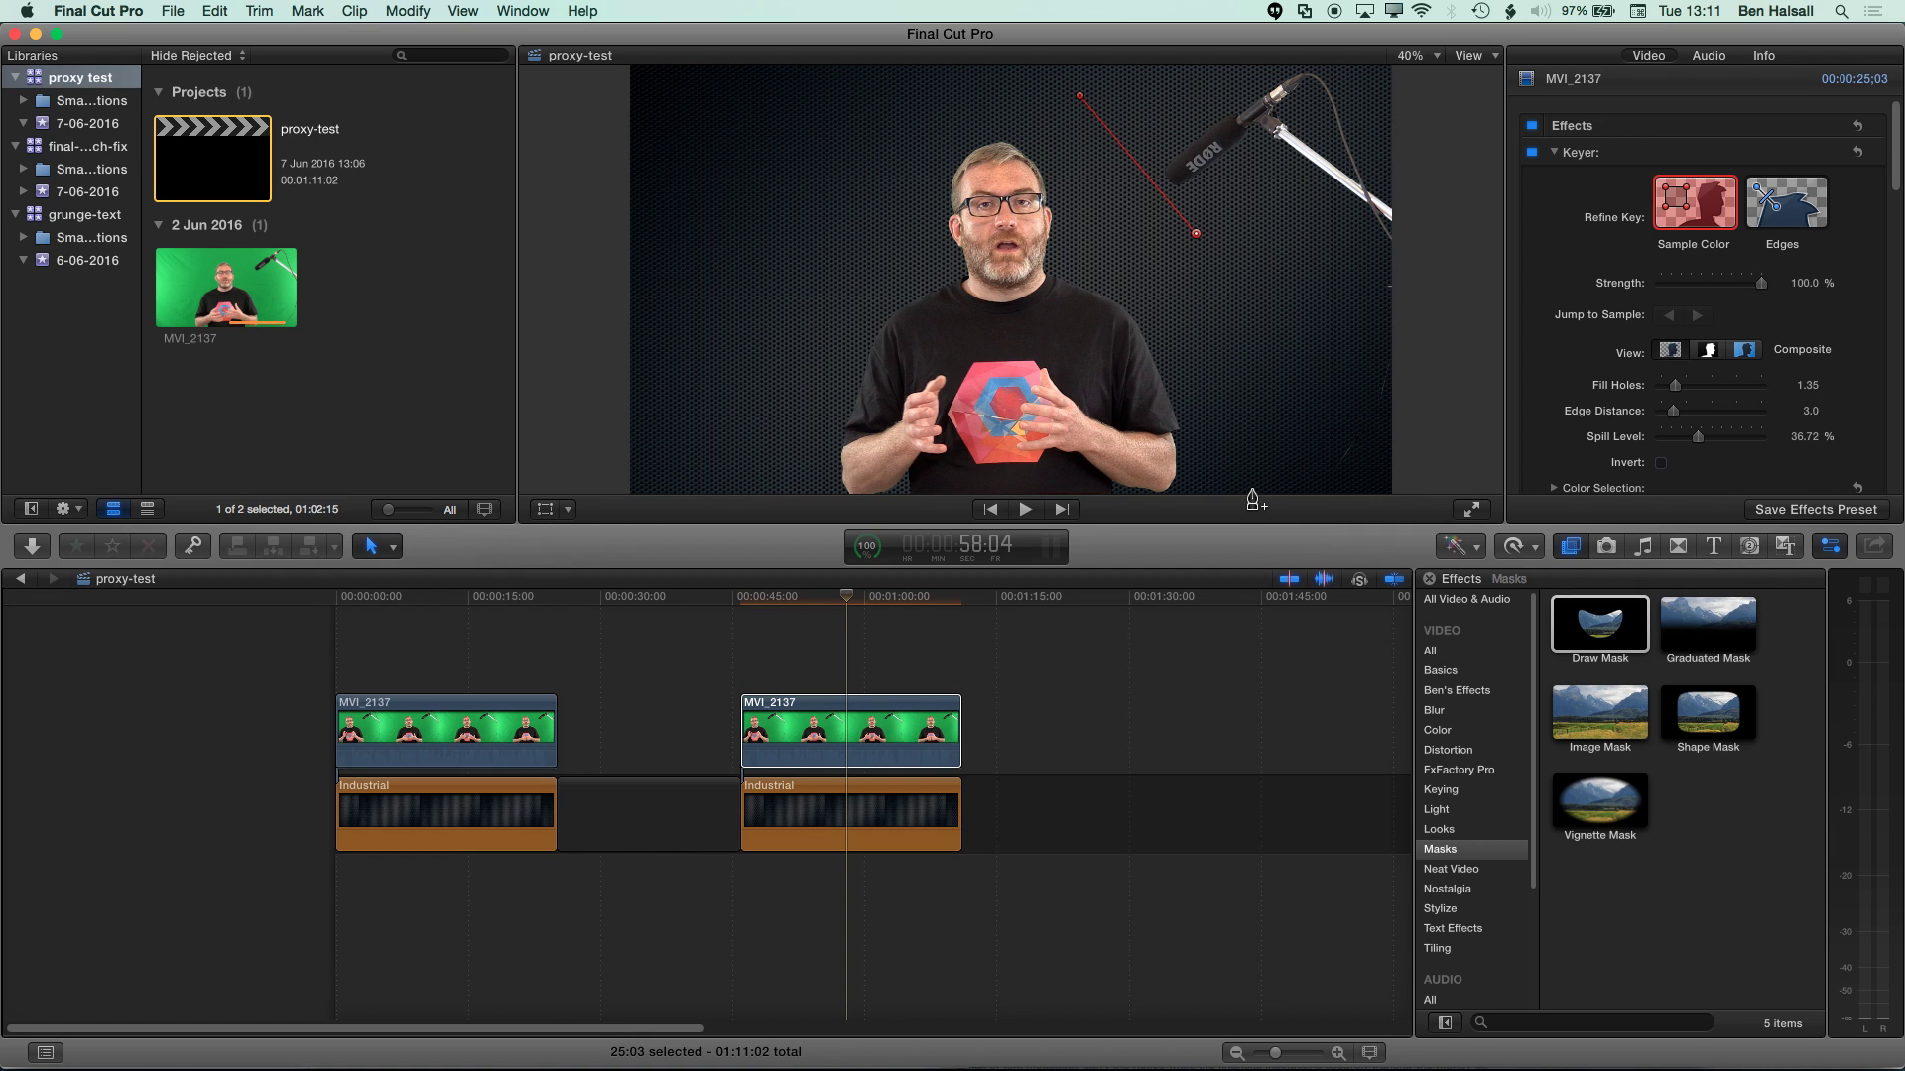
click(1320, 341)
- At 25% zoom, add mask points below the frame and close the shape on the first point
click(1429, 57)
click(1414, 144)
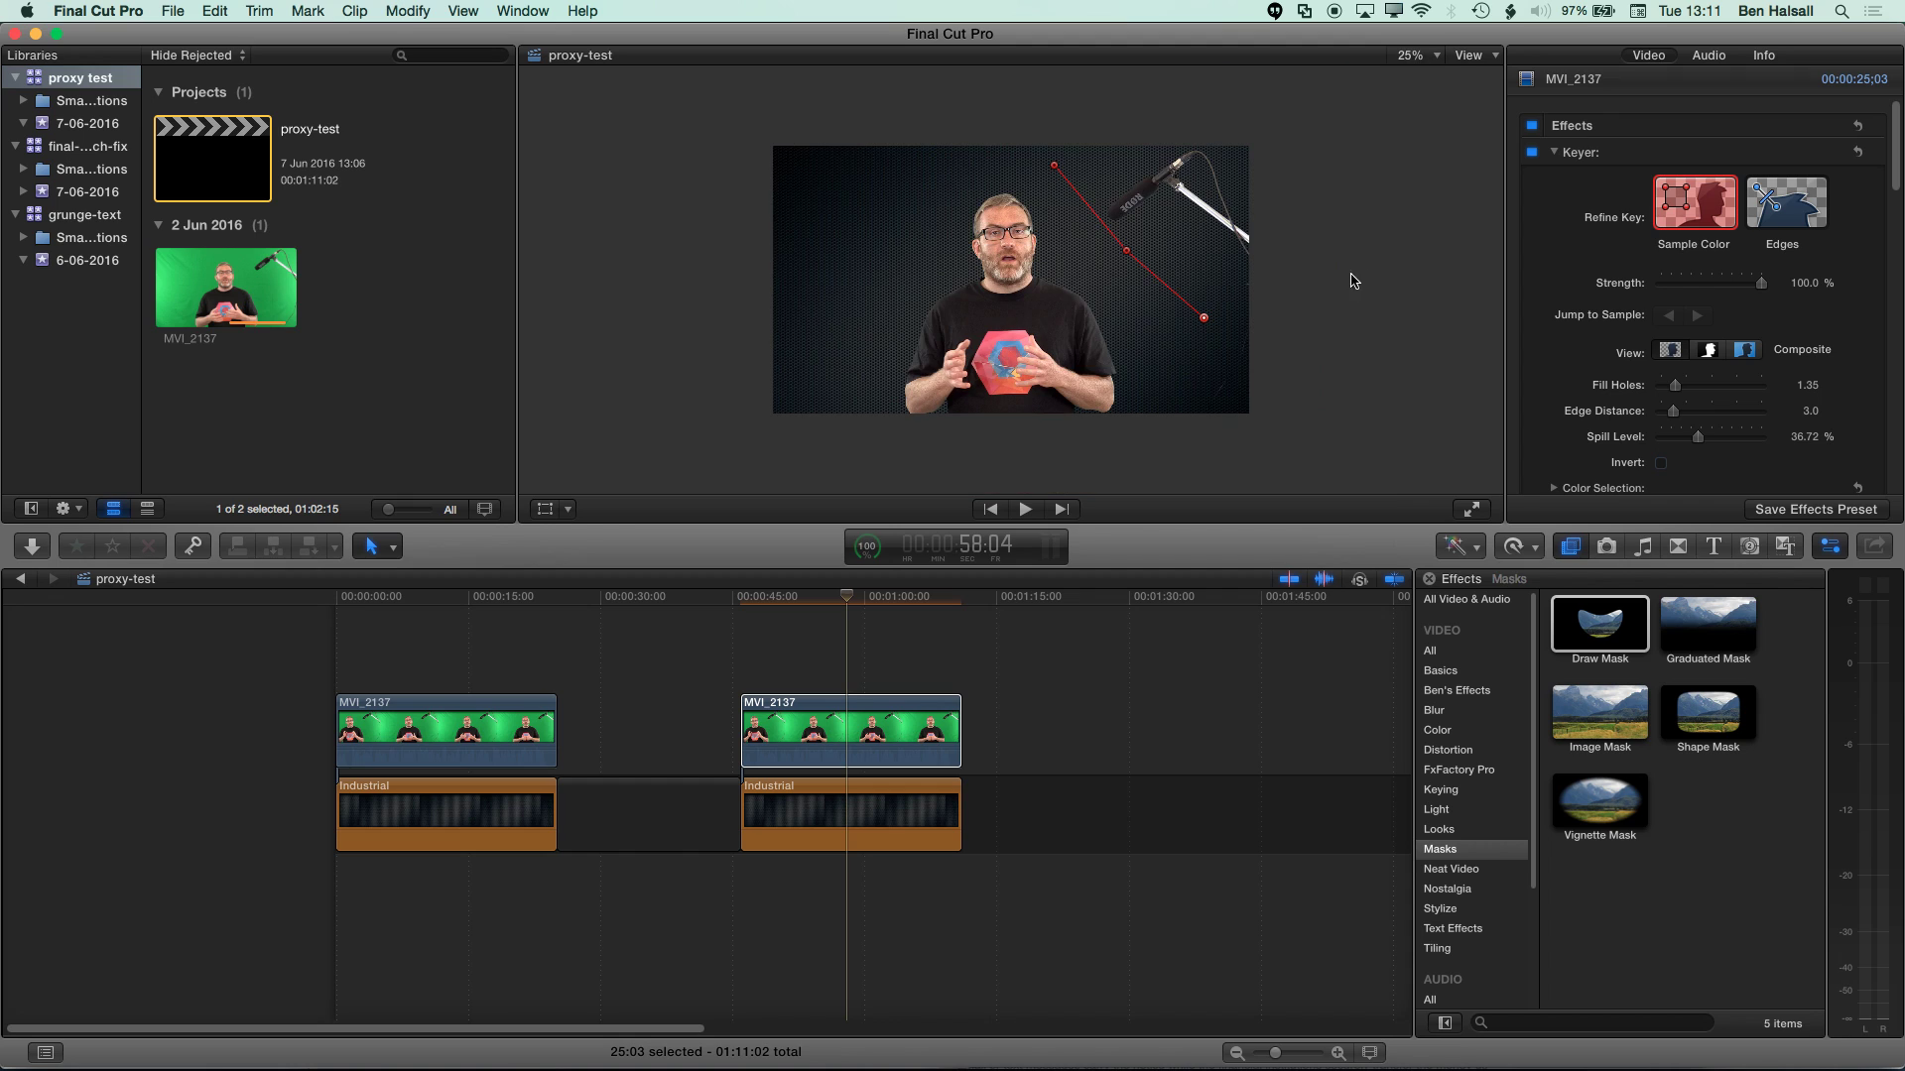
click(1140, 439)
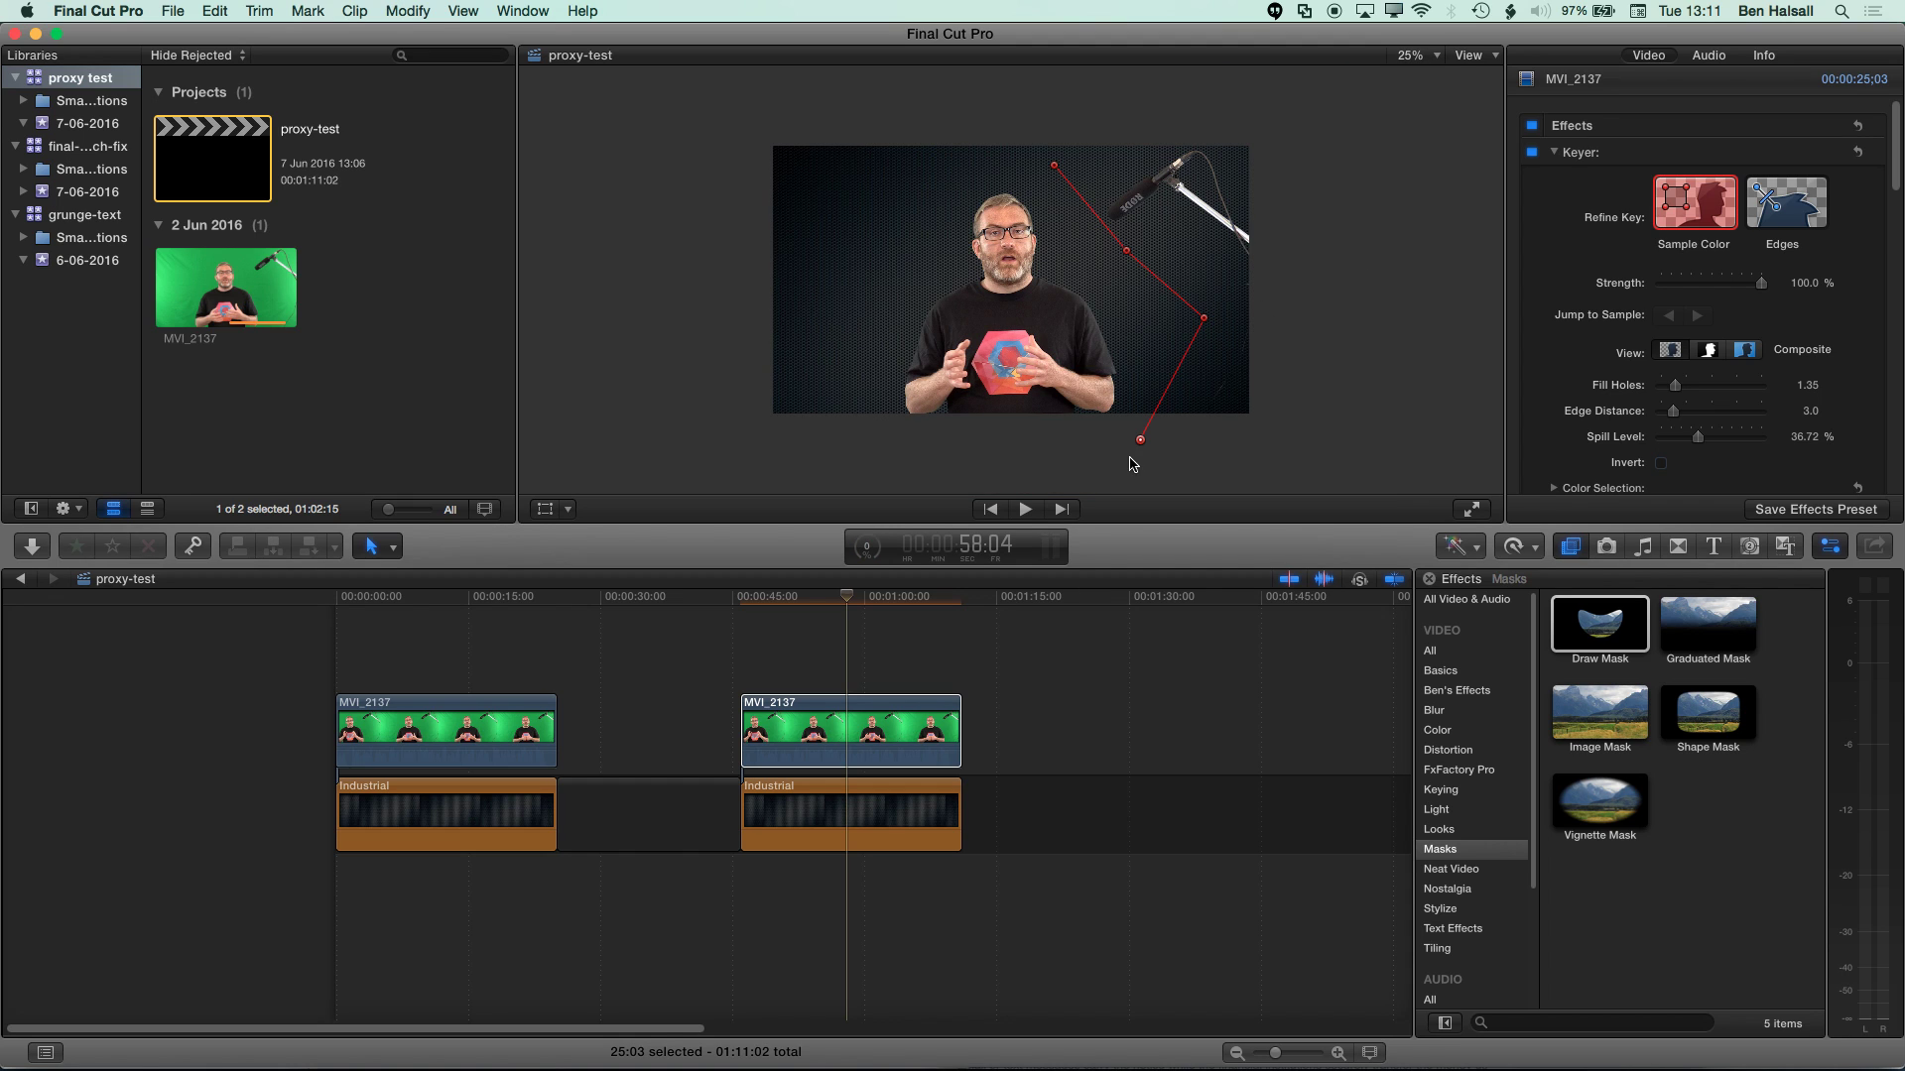
click(865, 459)
click(1054, 164)
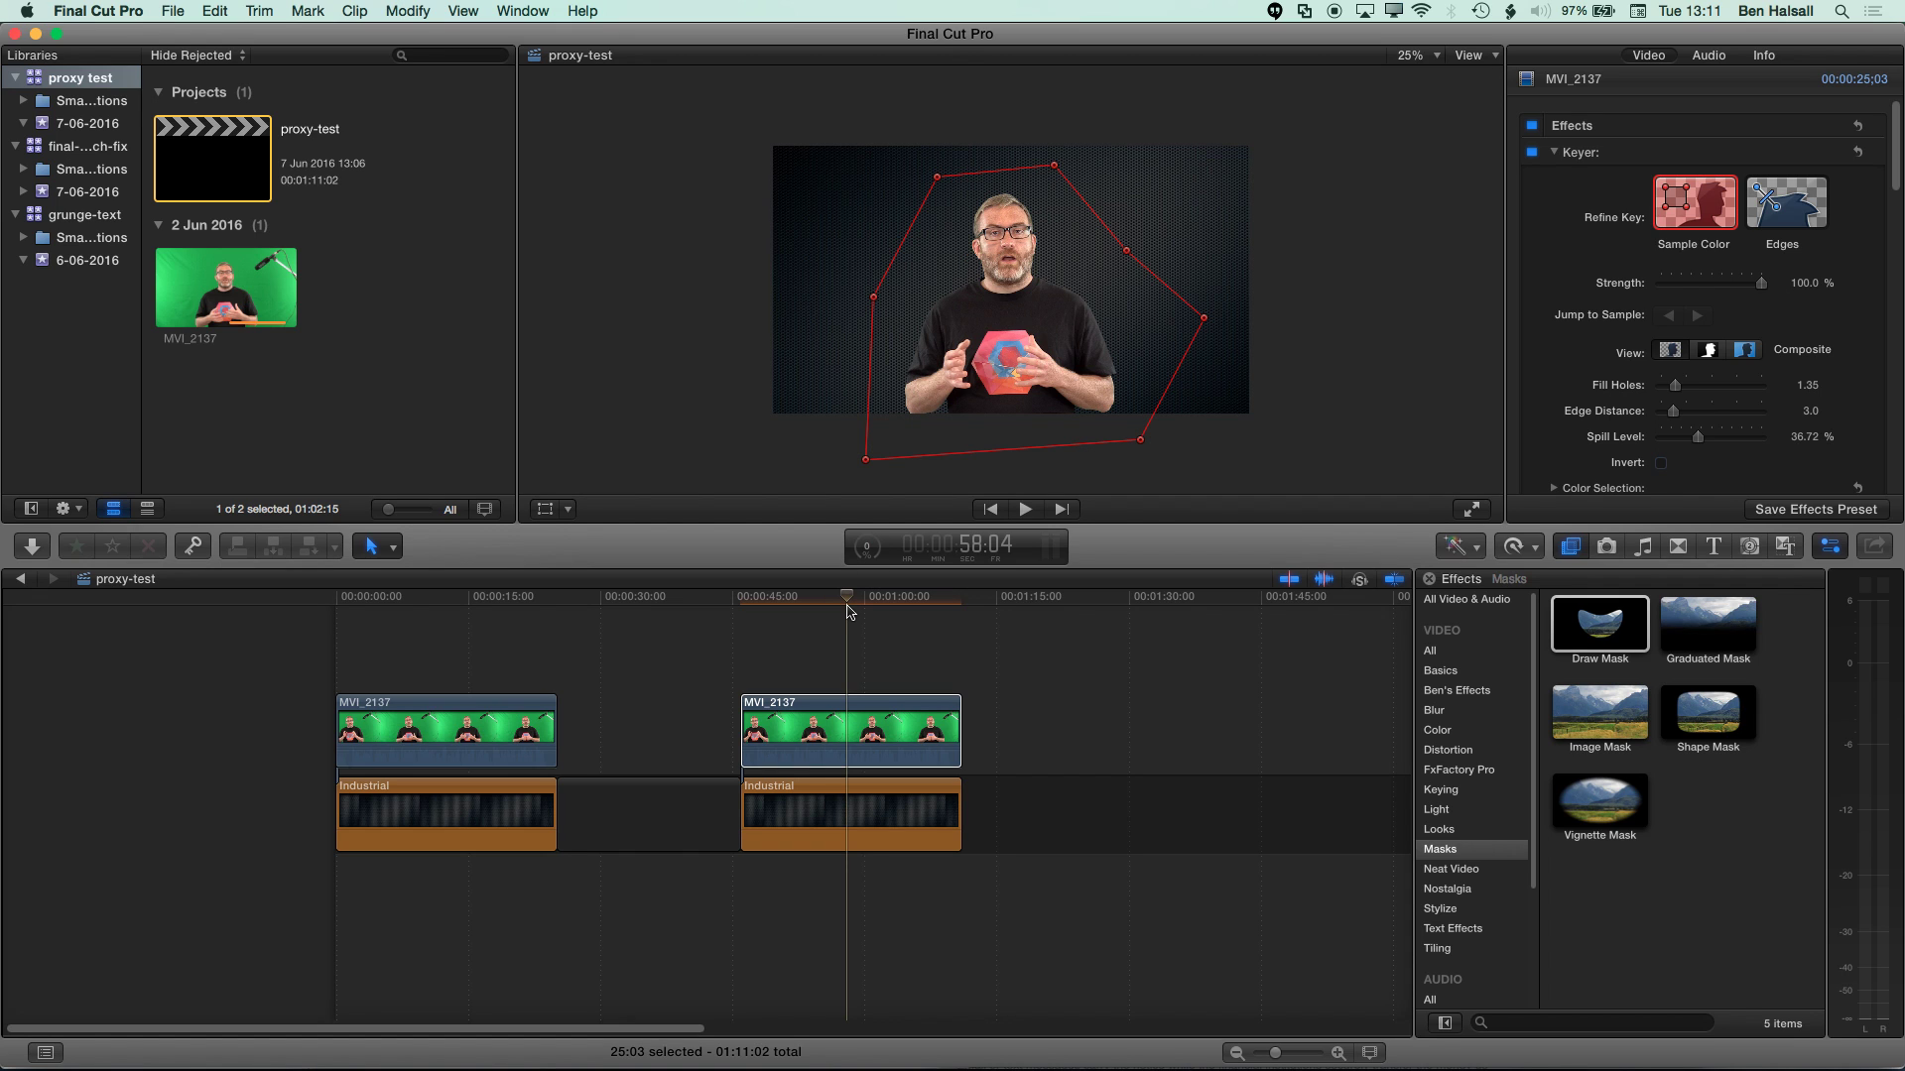
- Review the masked shot with J/L playback and park the playhead around 54:09
click(848, 609)
key(j)
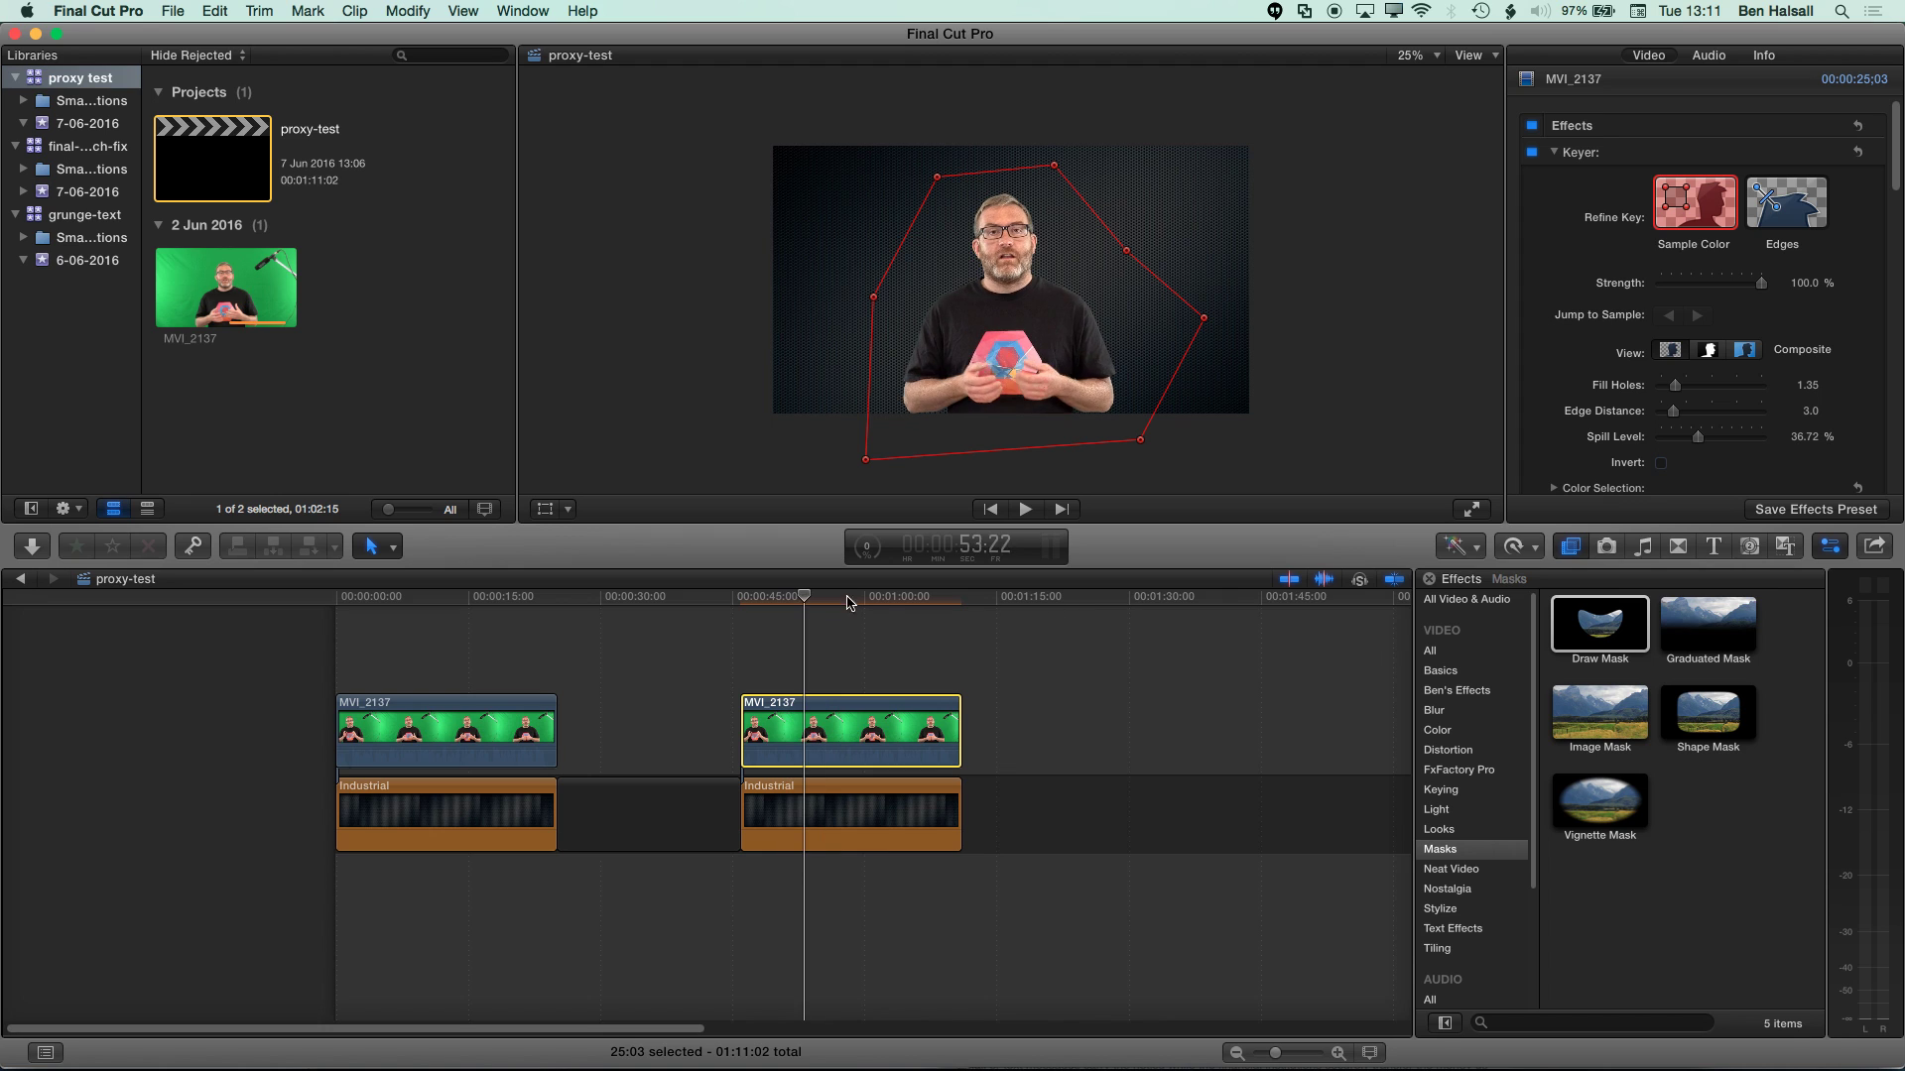
key(l)
key(l)
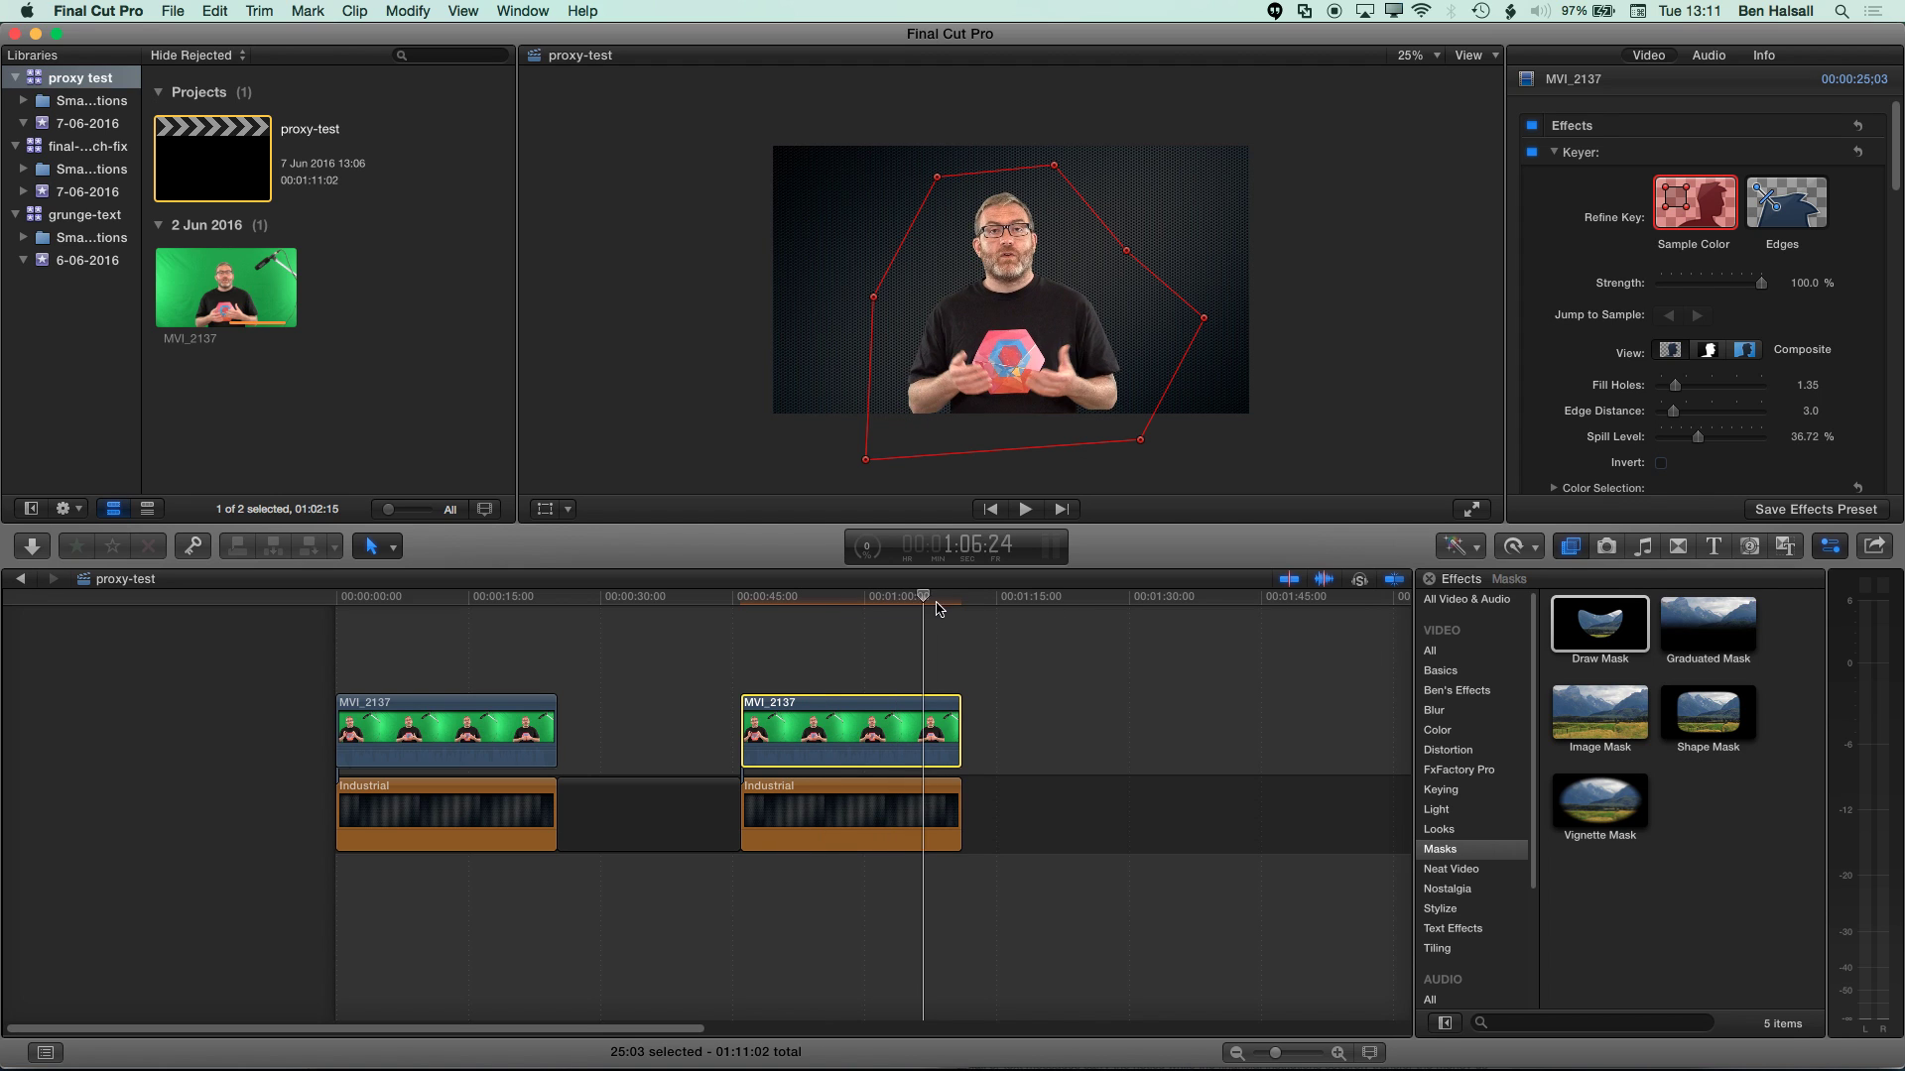
click(878, 617)
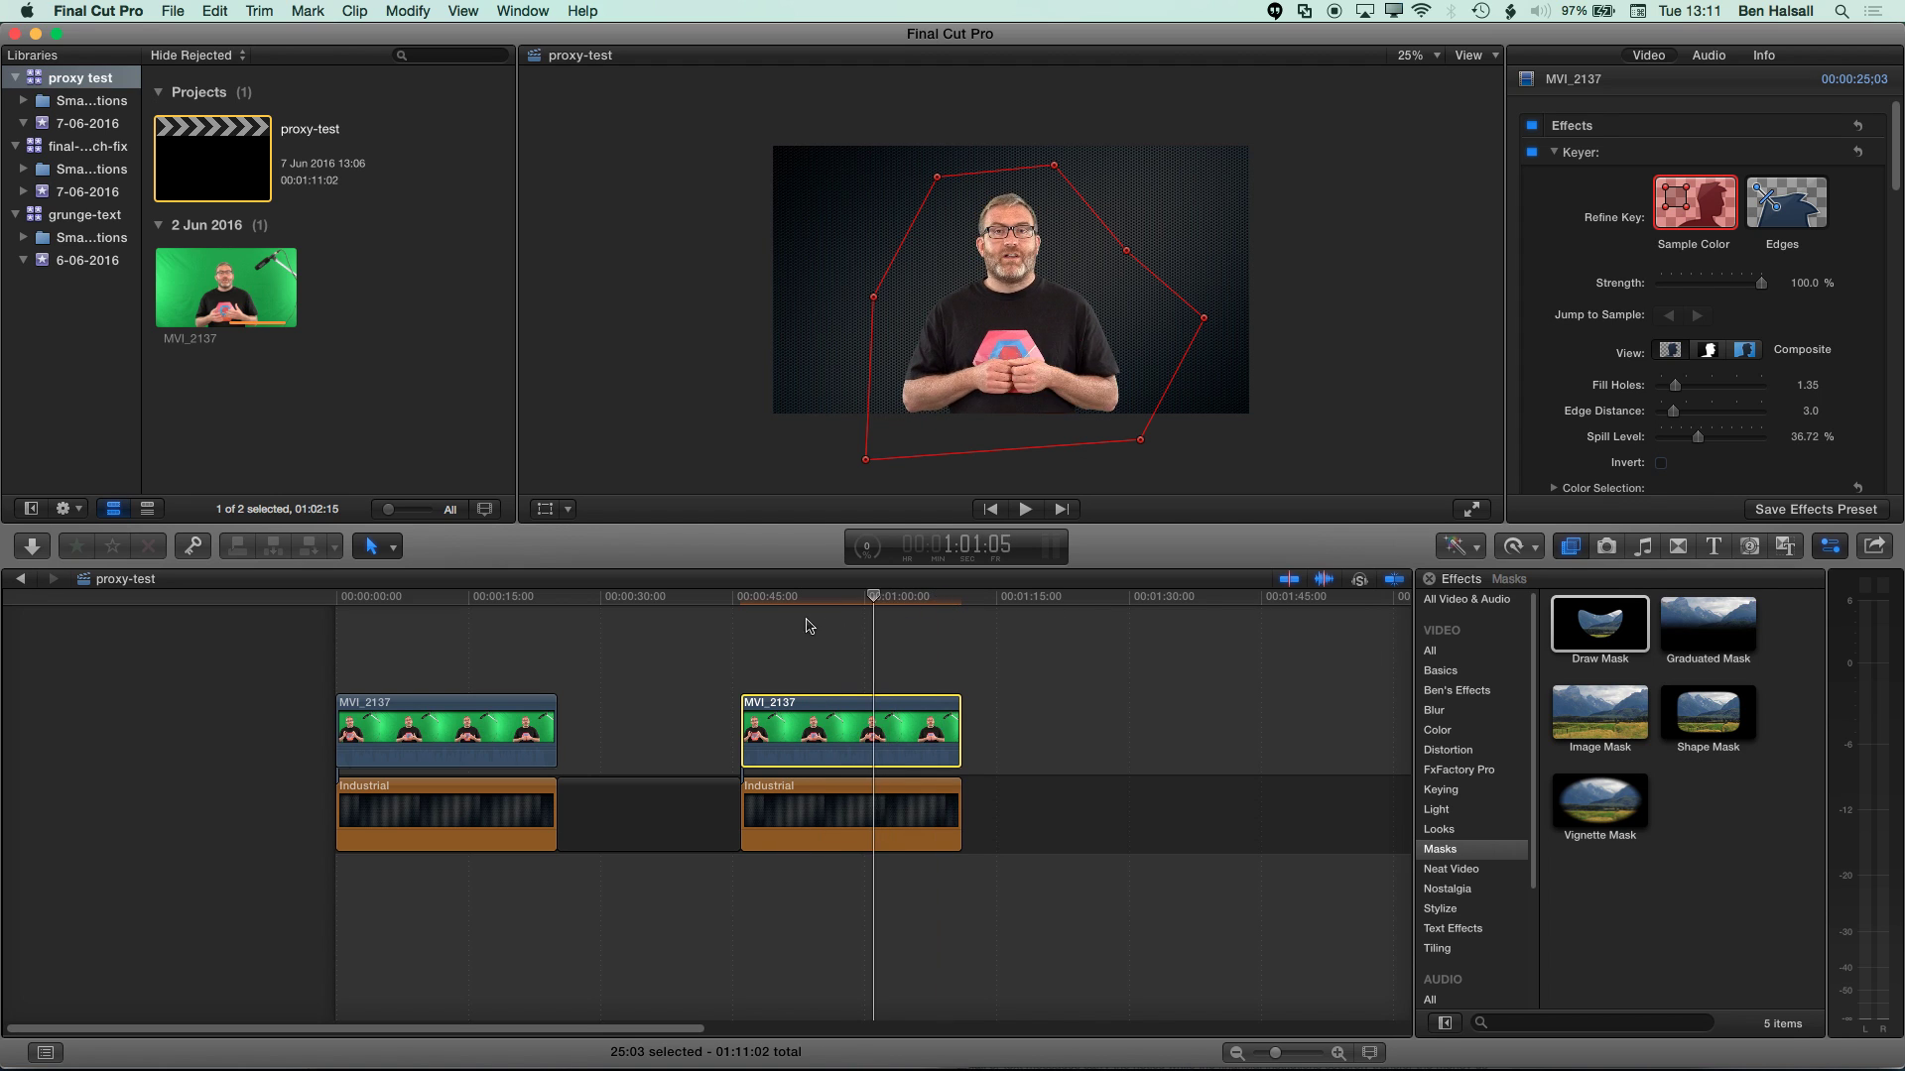
click(784, 623)
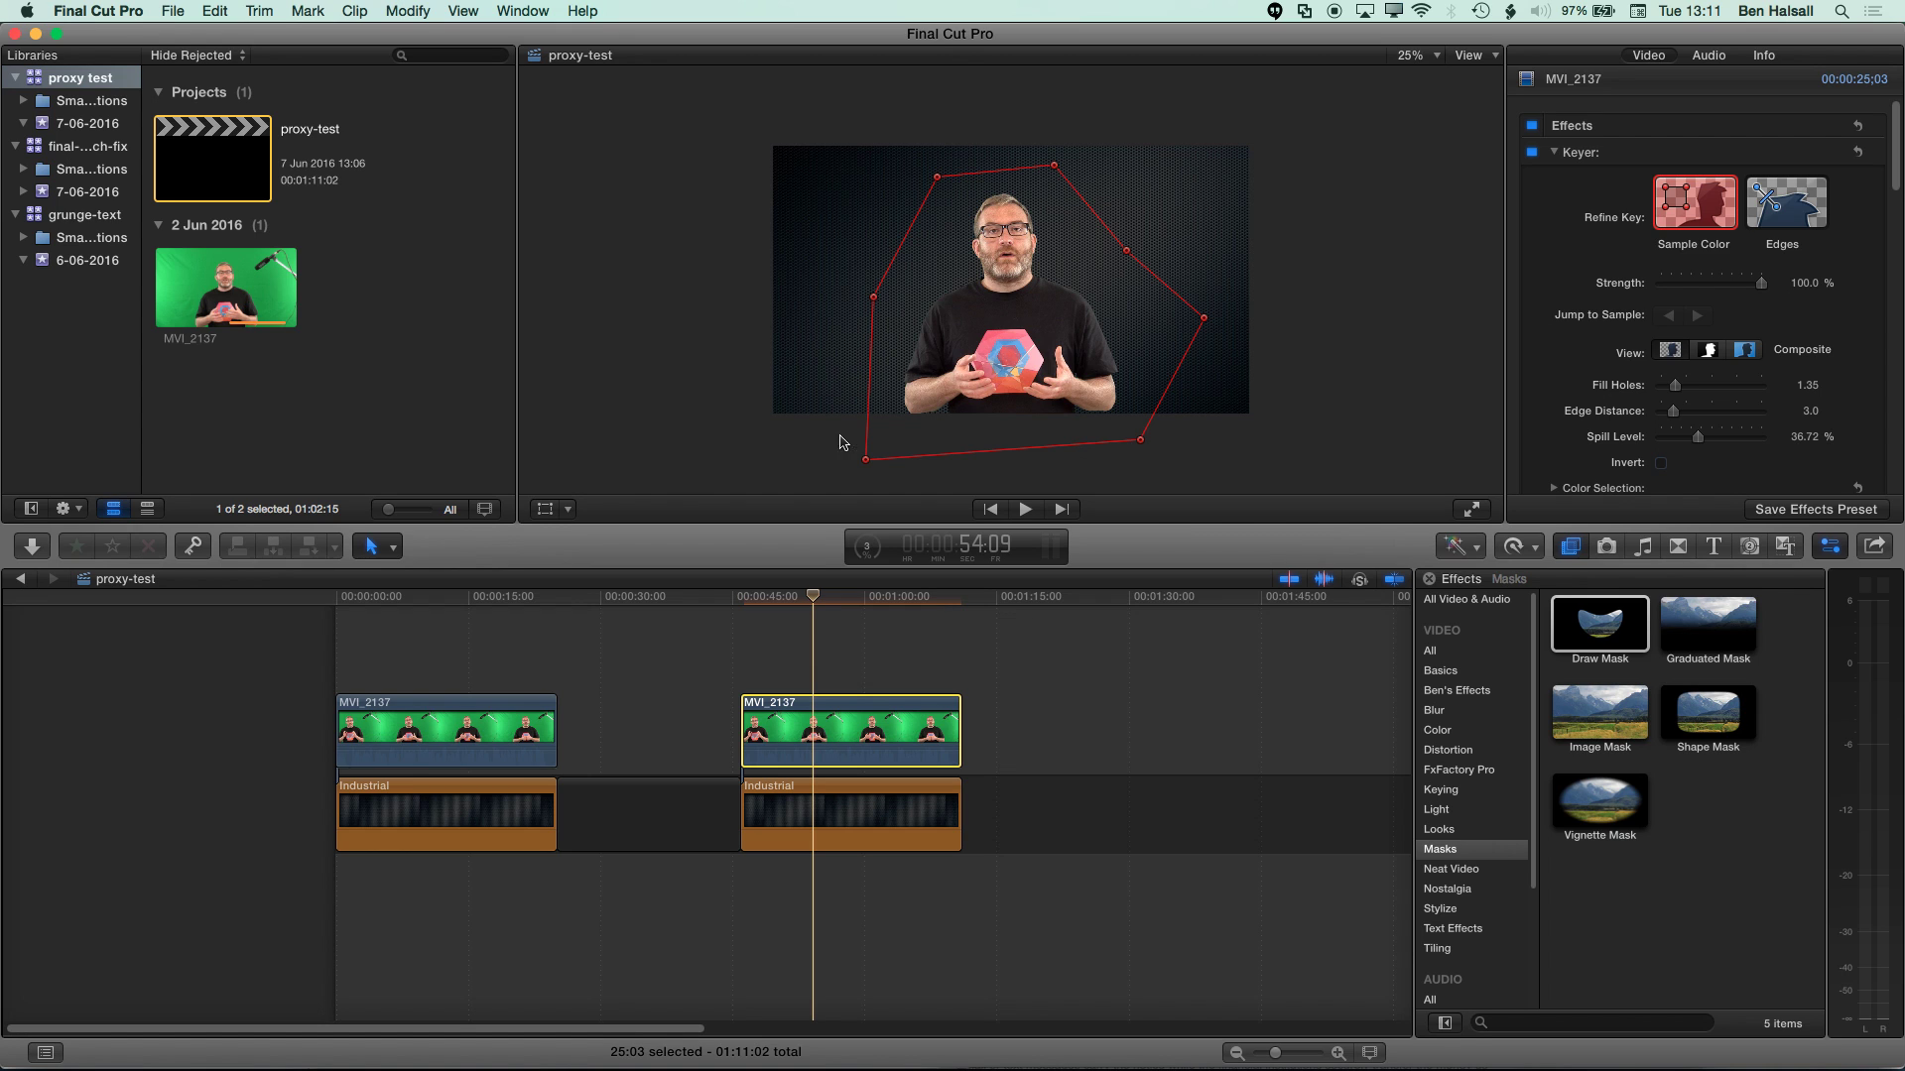
- Apply Color Correction from the Color category to the second MVI_2137 clip, below Keyer and Draw Mask
click(1588, 156)
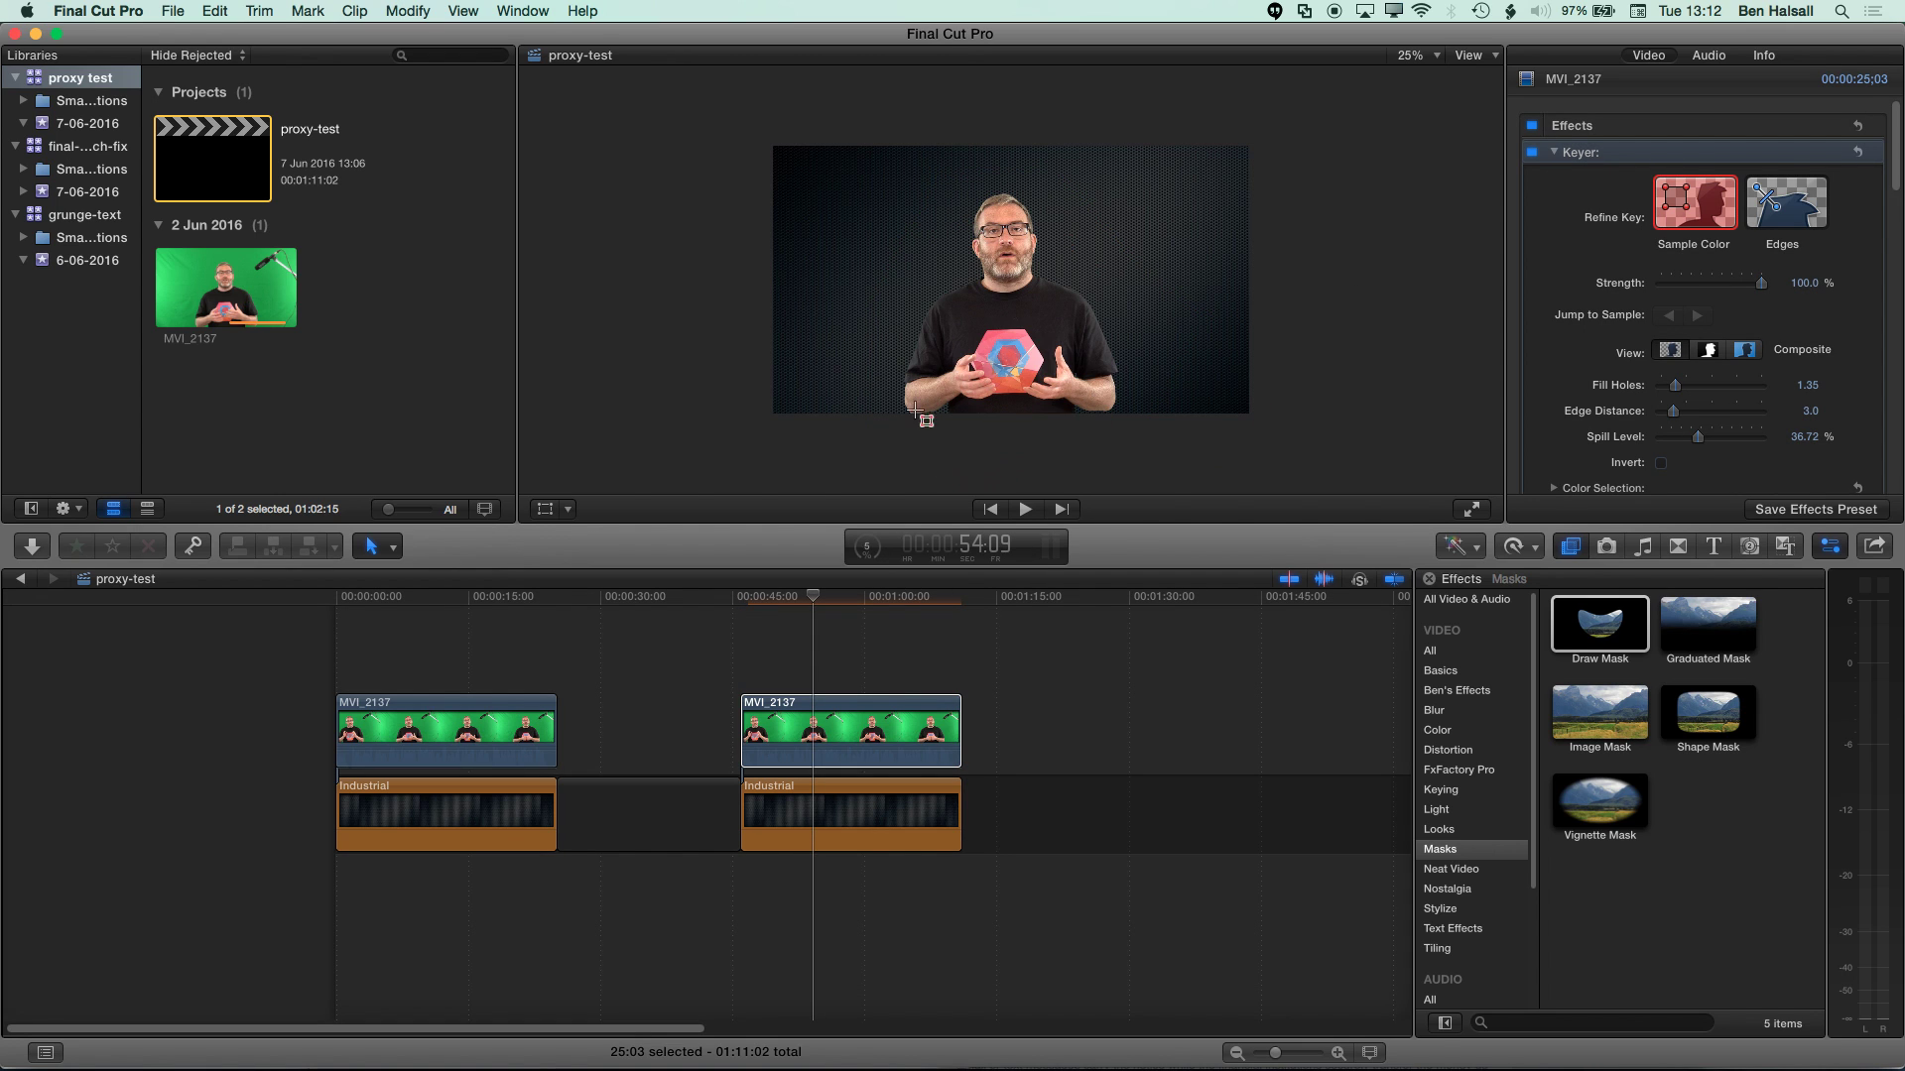
click(1480, 734)
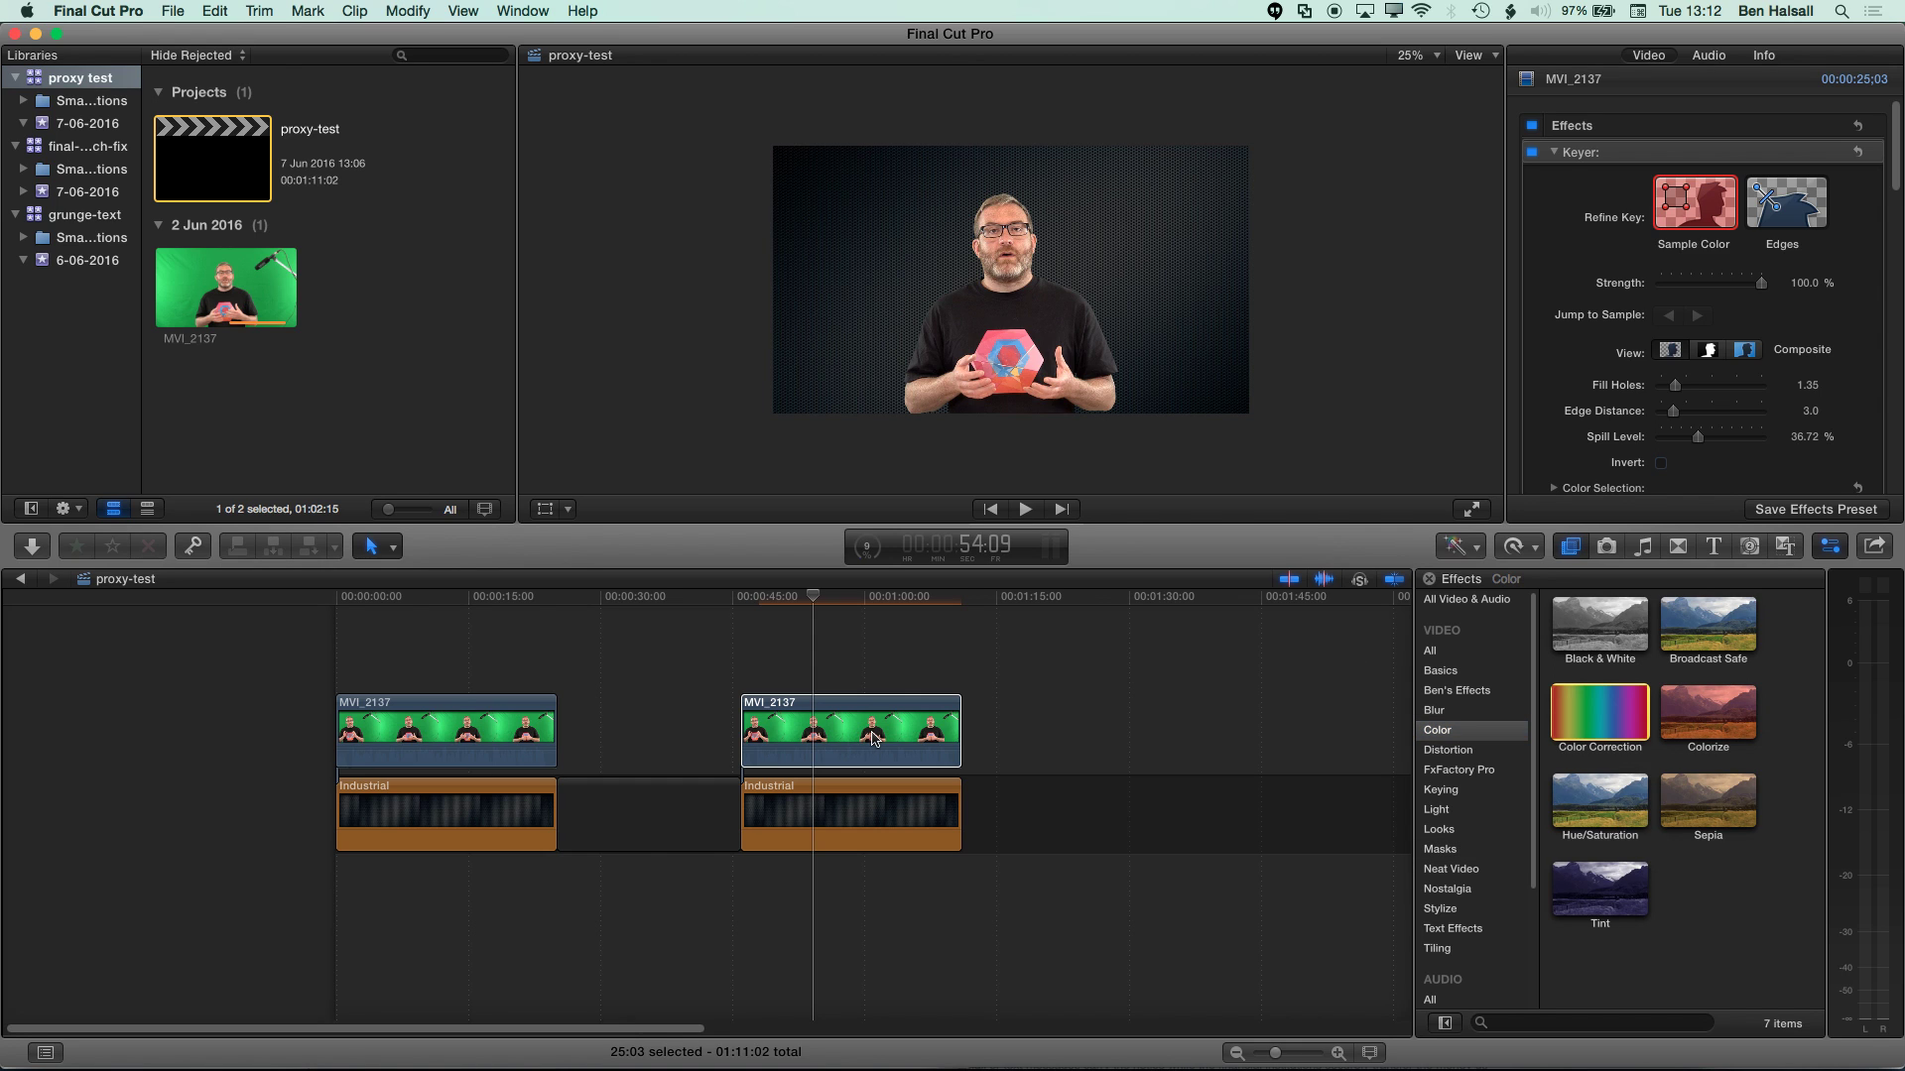
drag(873, 737, 878, 731)
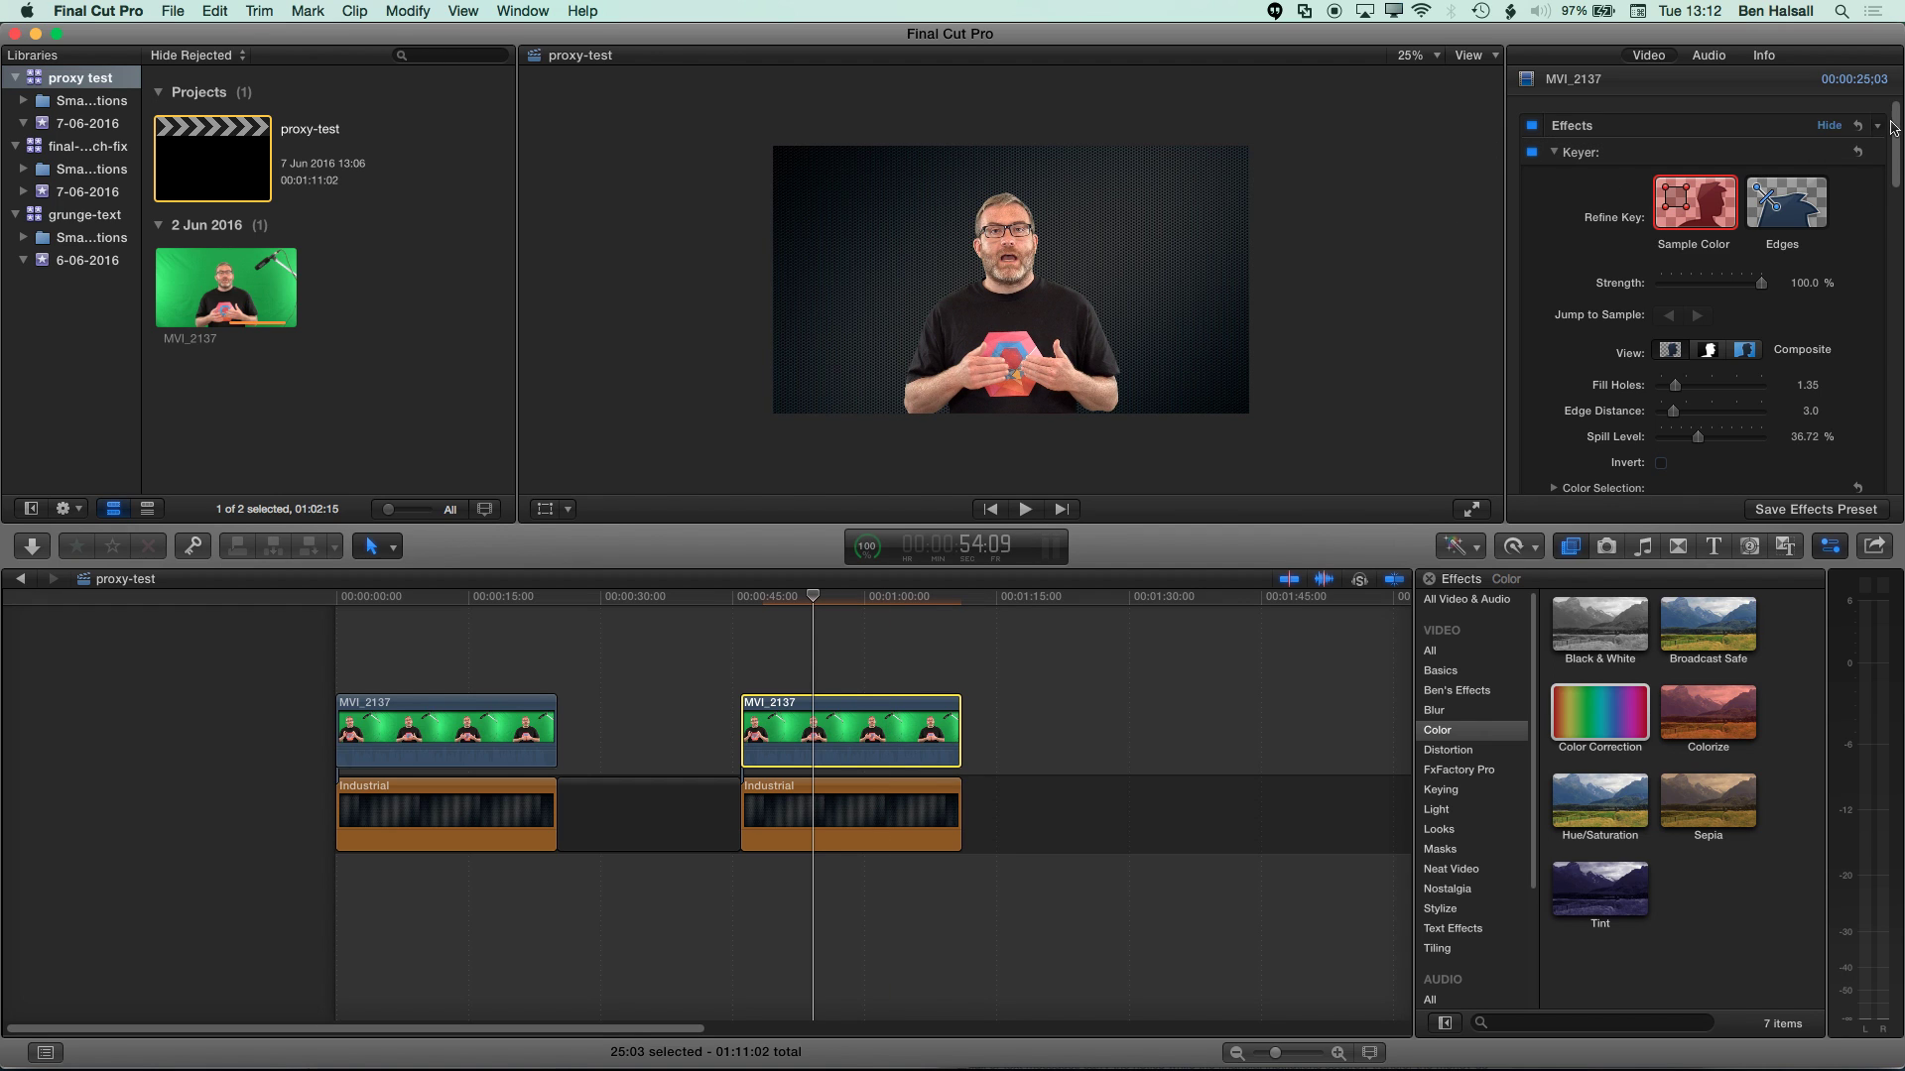
drag(1896, 132, 1896, 301)
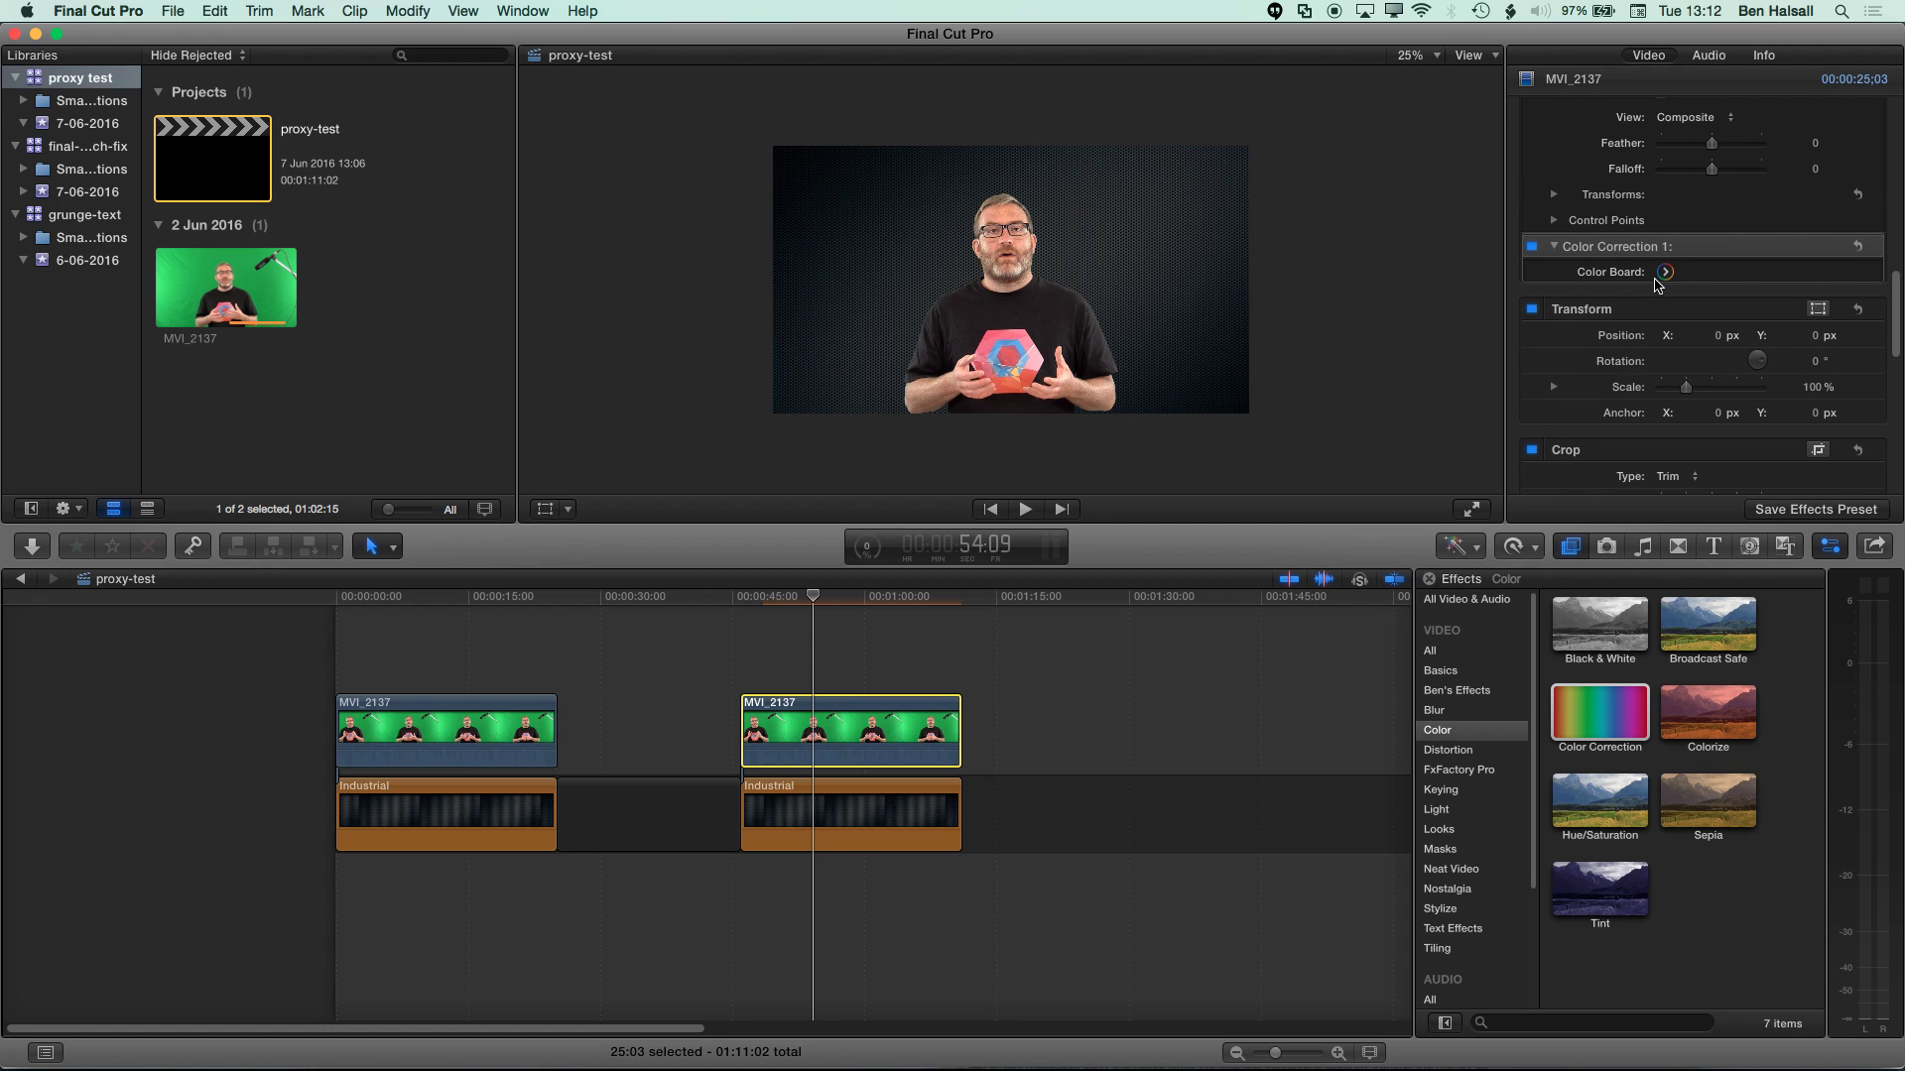
- On the Color Board Exposure controls, set shadows to −11%, midtones to −10% and highlights to 23%
click(1664, 272)
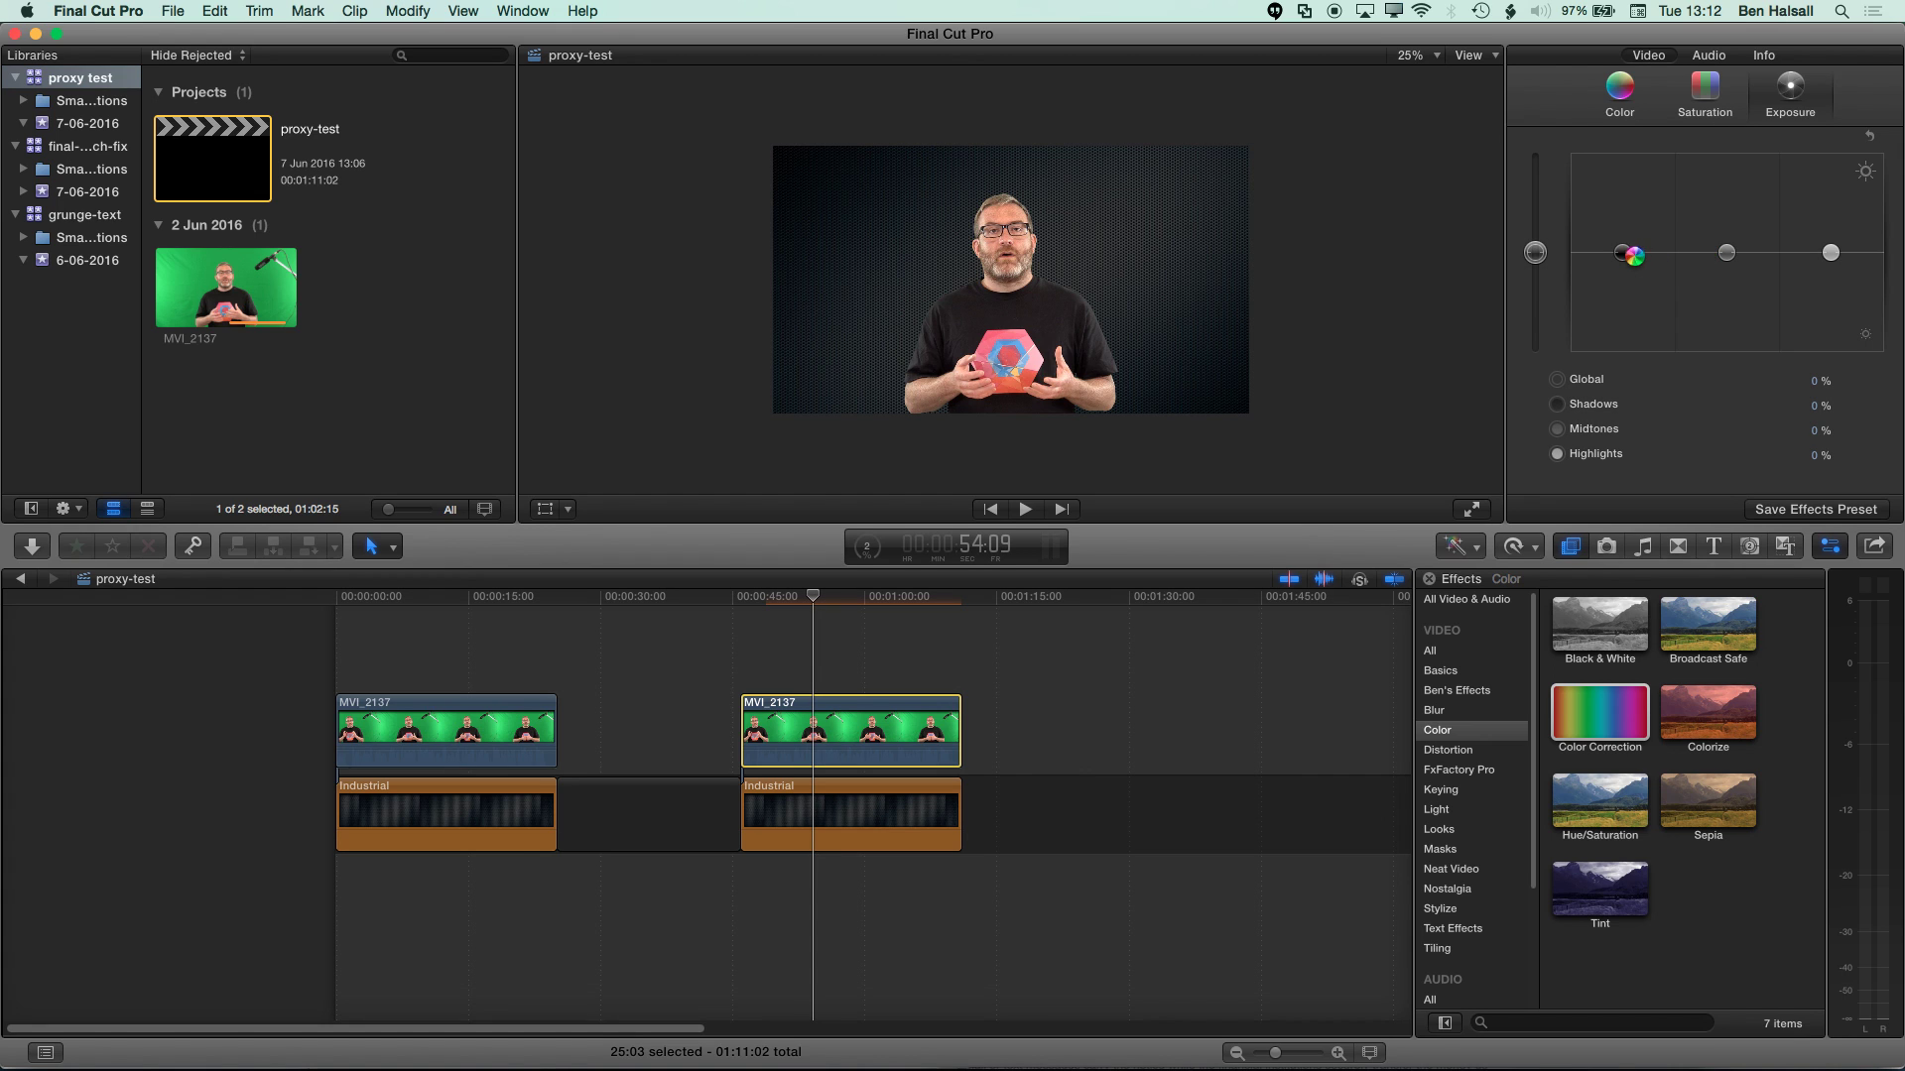
click(1719, 256)
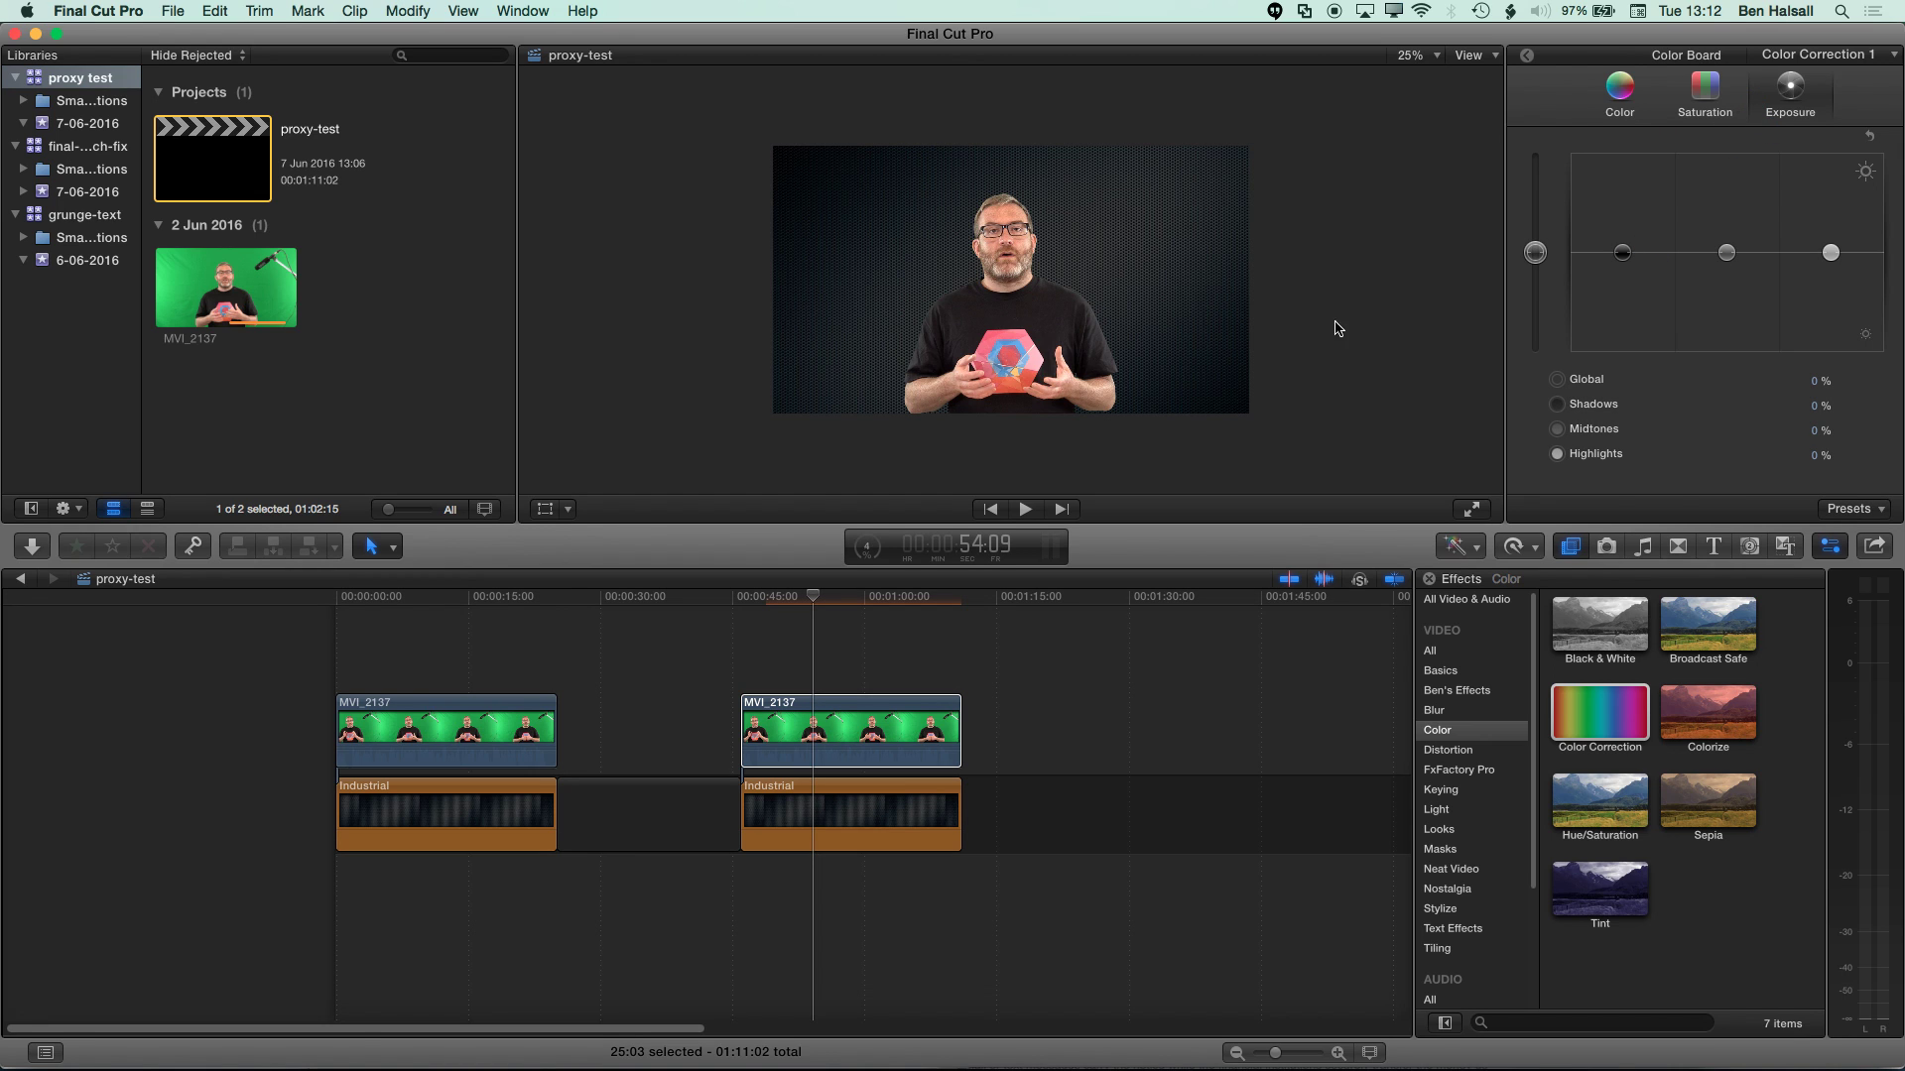
drag(1723, 264, 1836, 233)
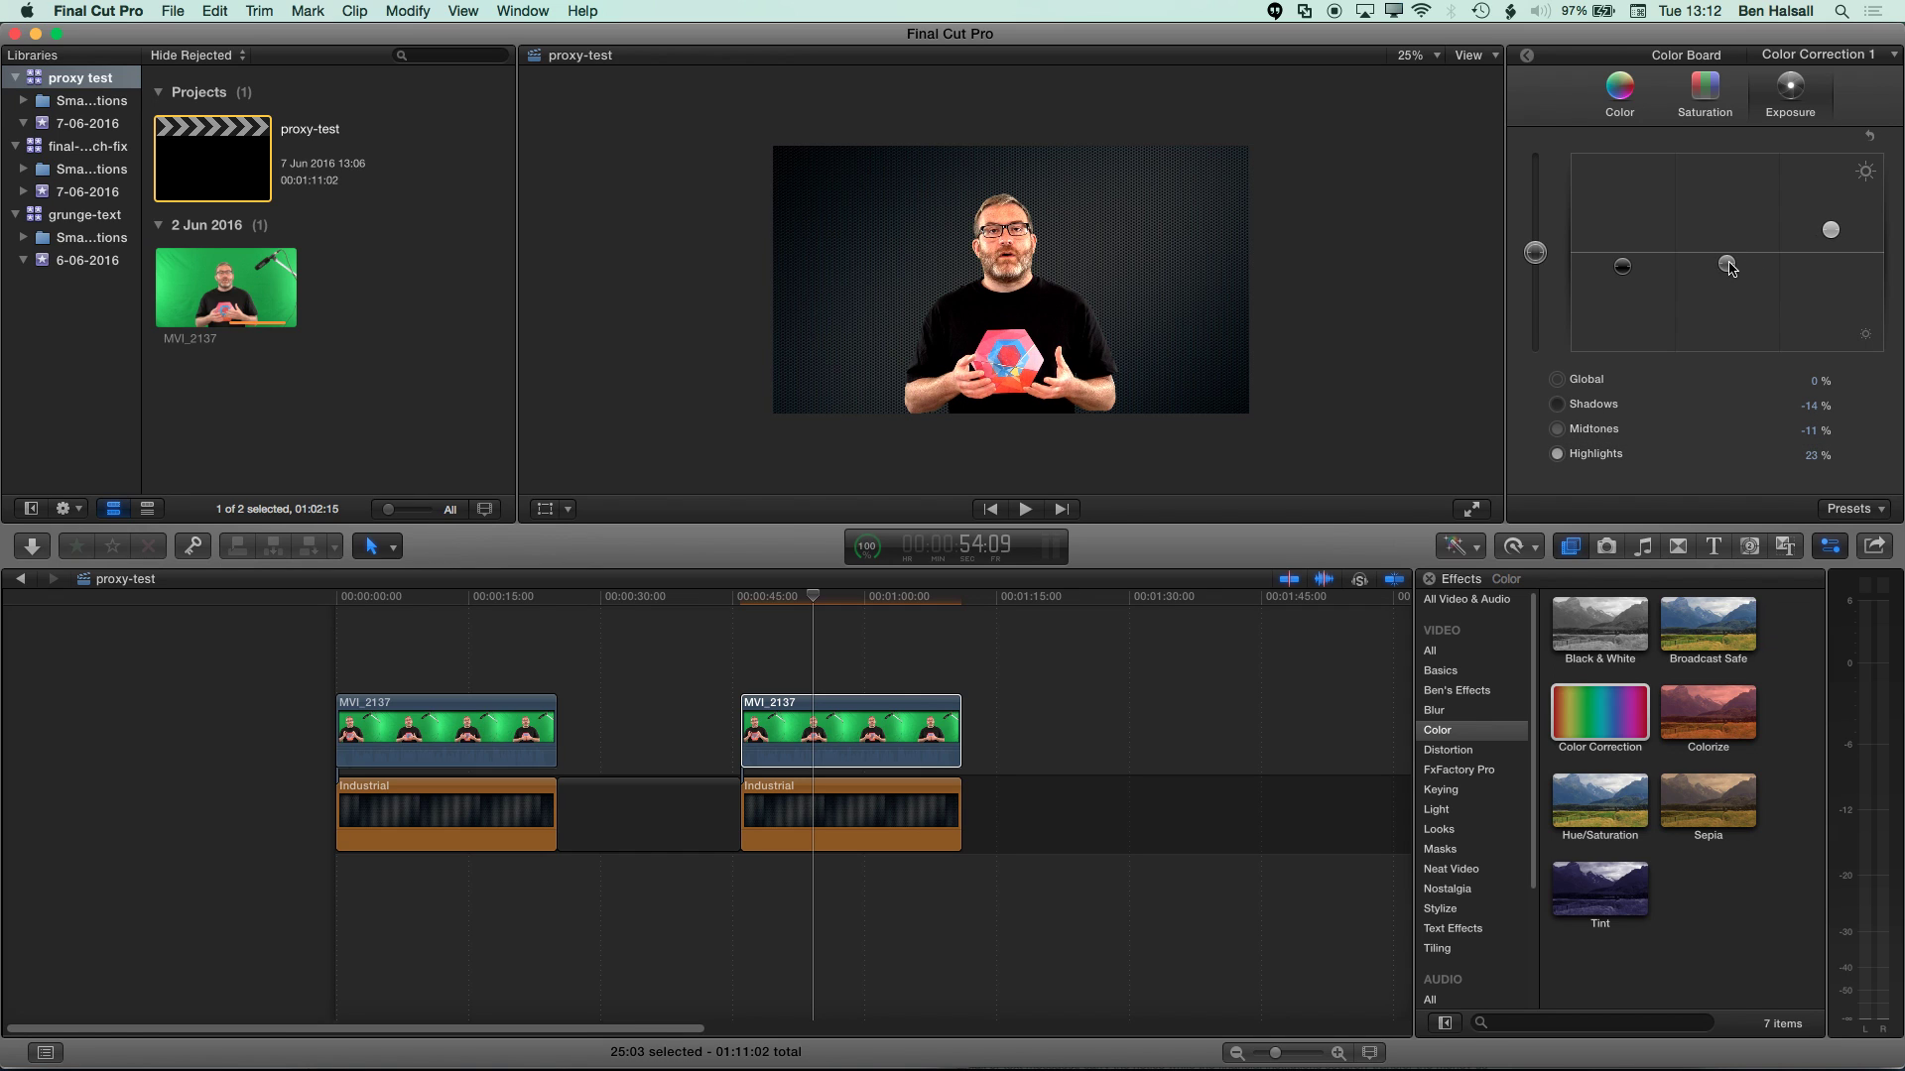
drag(1727, 265, 1623, 272)
- Lower saturation to −23% in shadows and −11% in midtones, then review the clip in the timeline
click(1705, 111)
mouse_move(1623, 260)
mouse_down()
mouse_move(1627, 310)
mouse_move(1627, 275)
mouse_up()
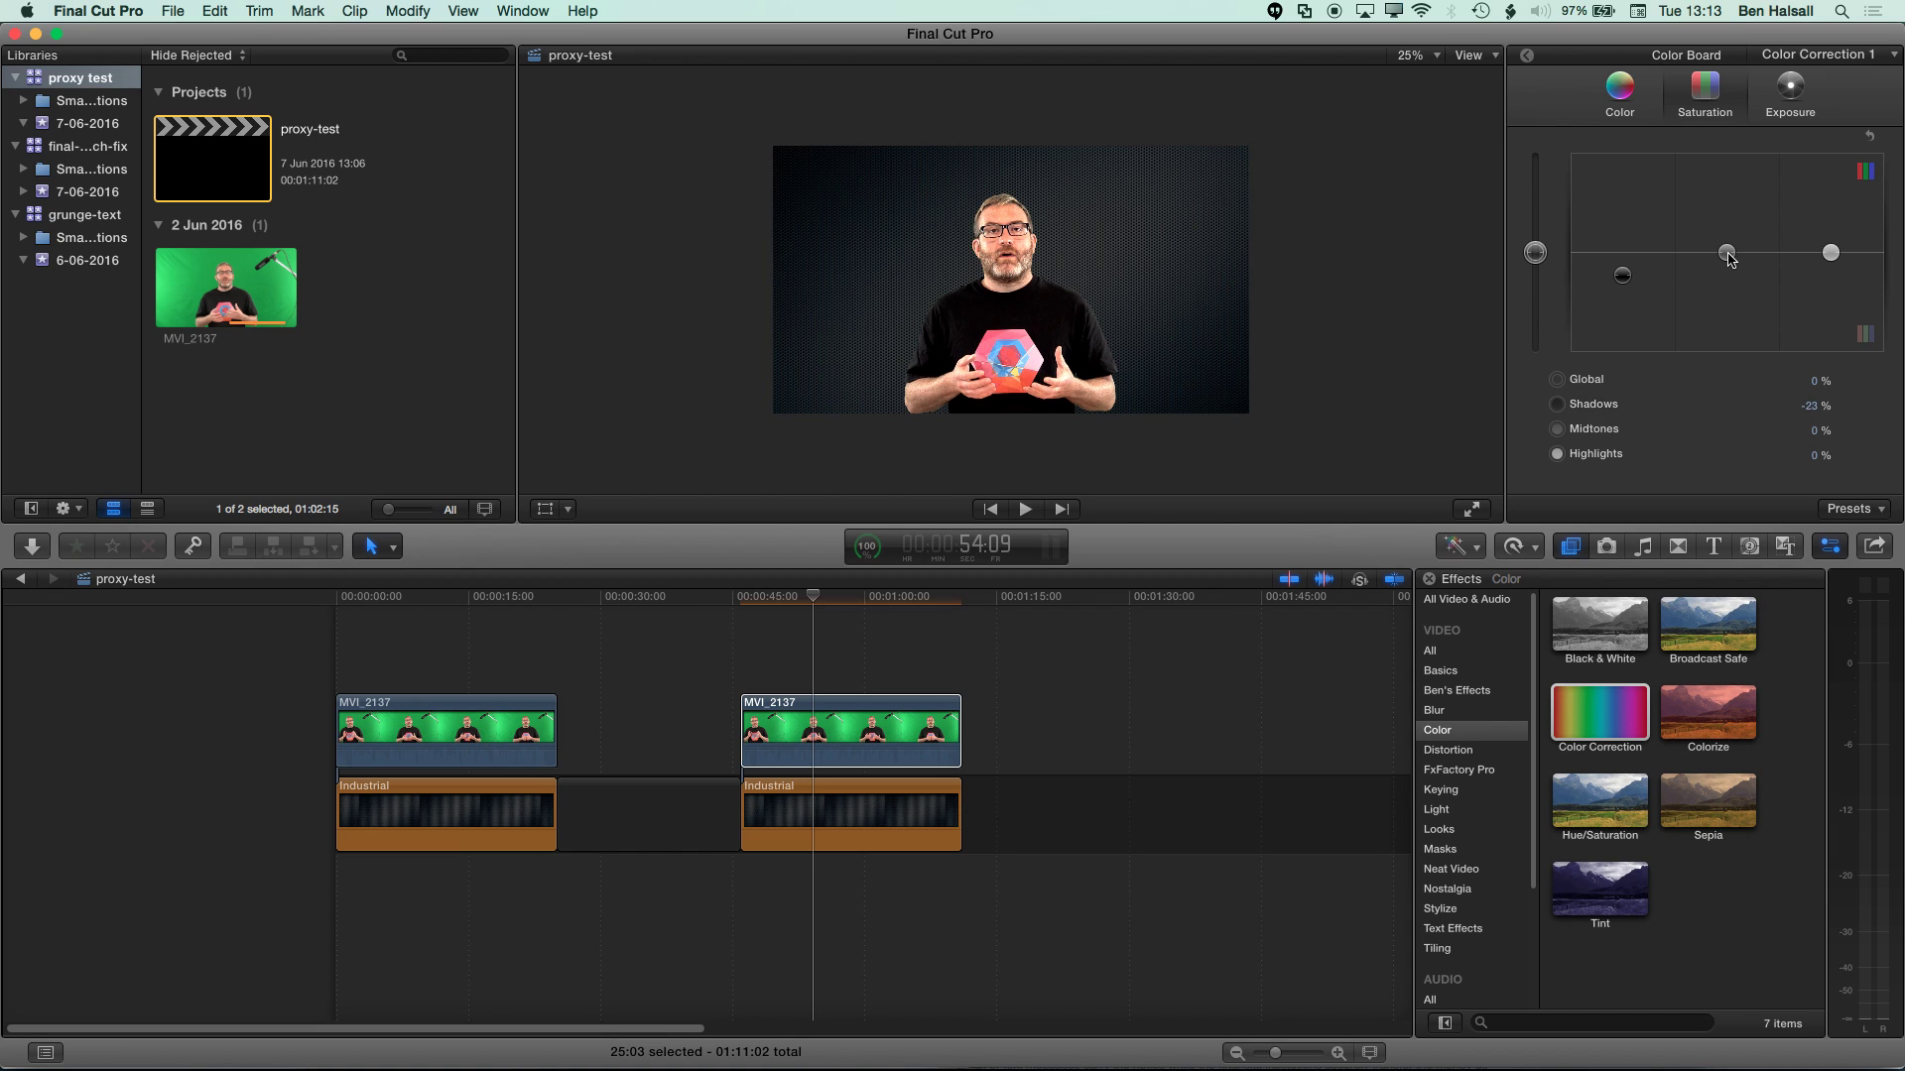
drag(1727, 243, 1726, 269)
click(866, 603)
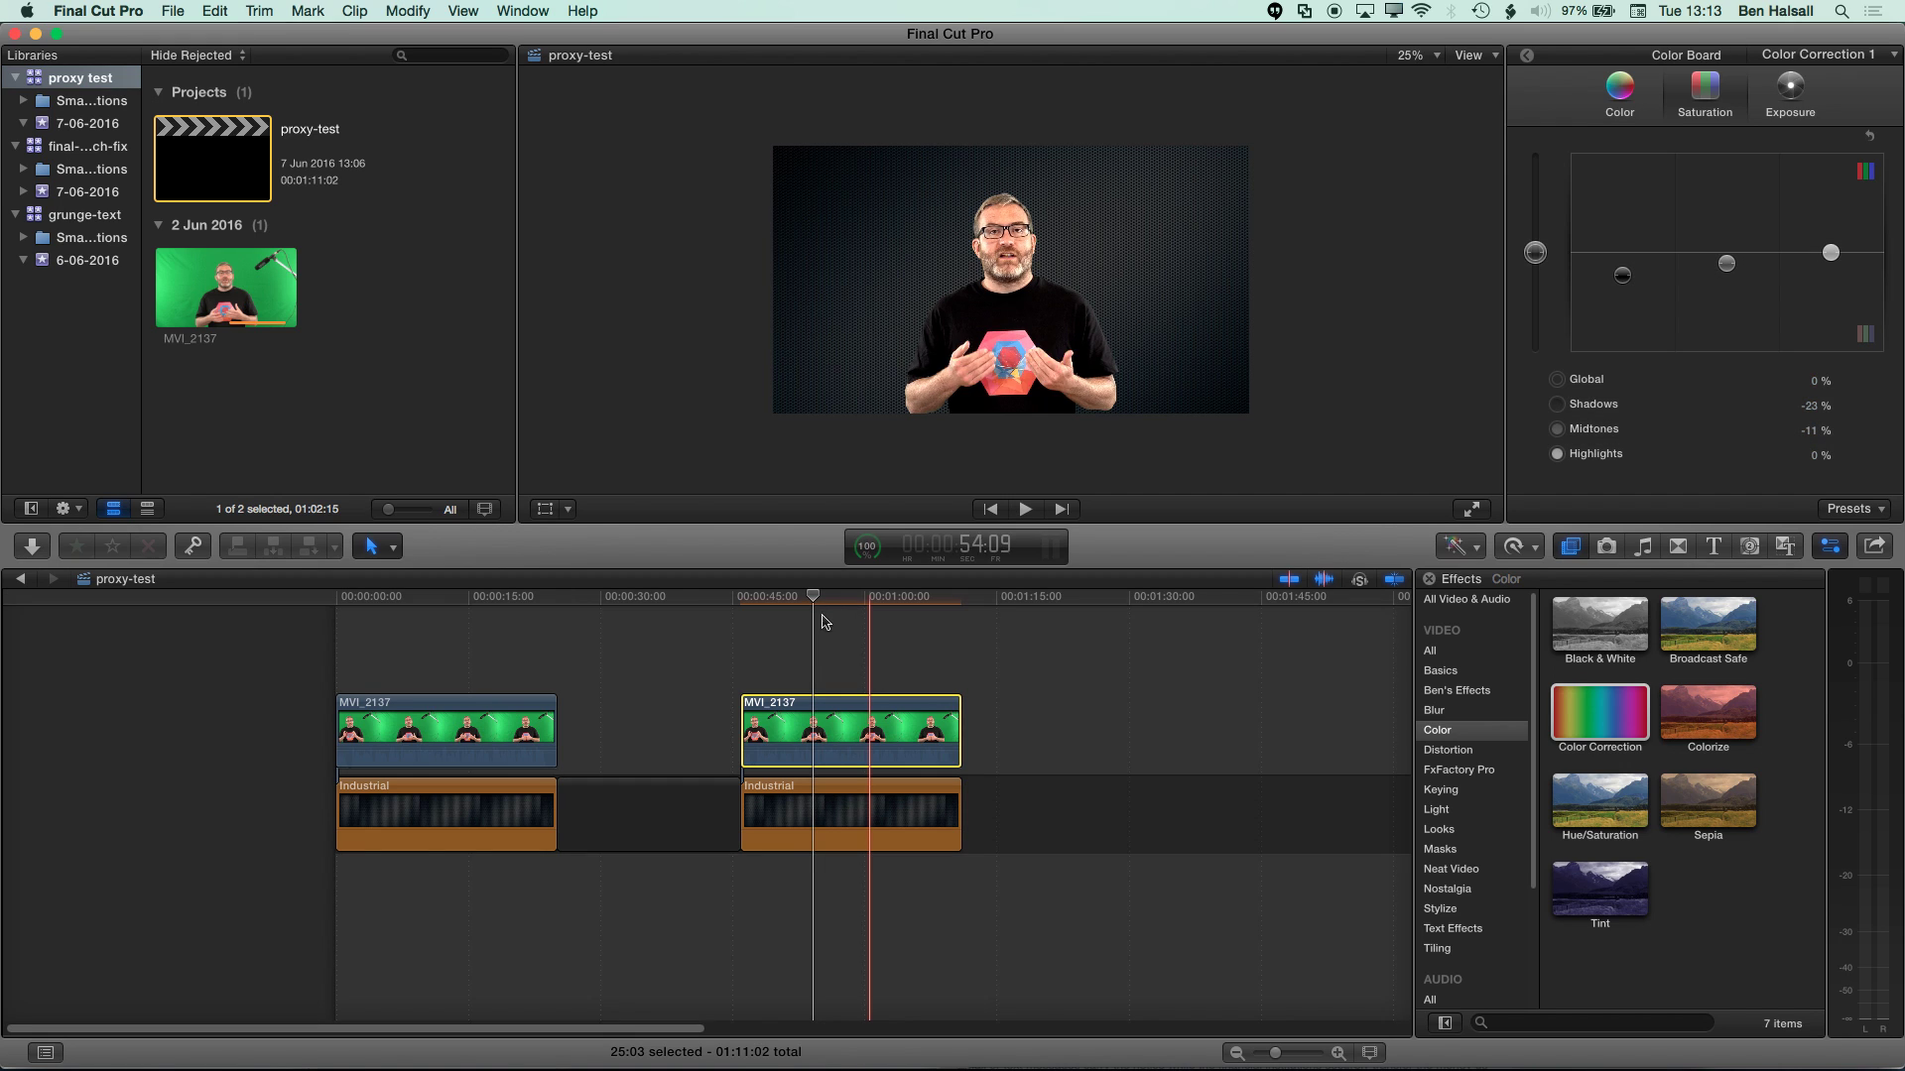
click(817, 598)
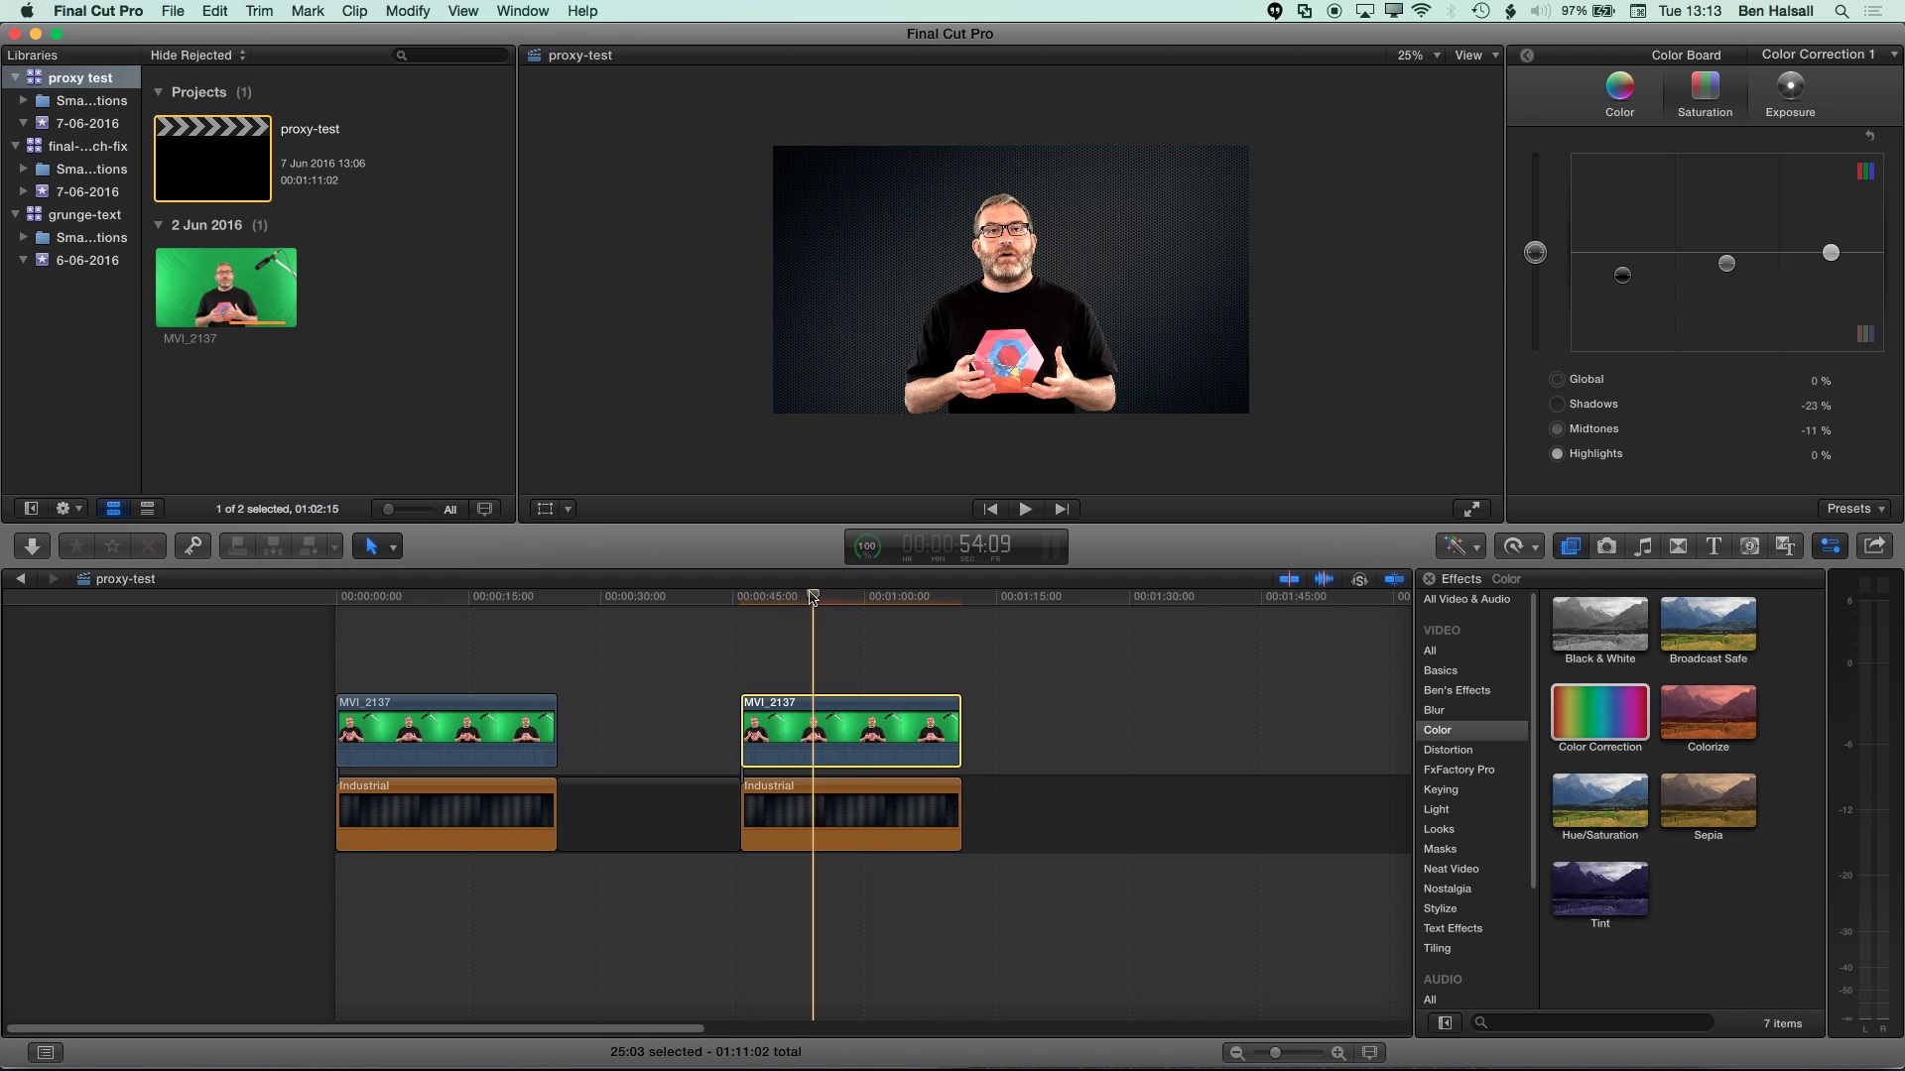